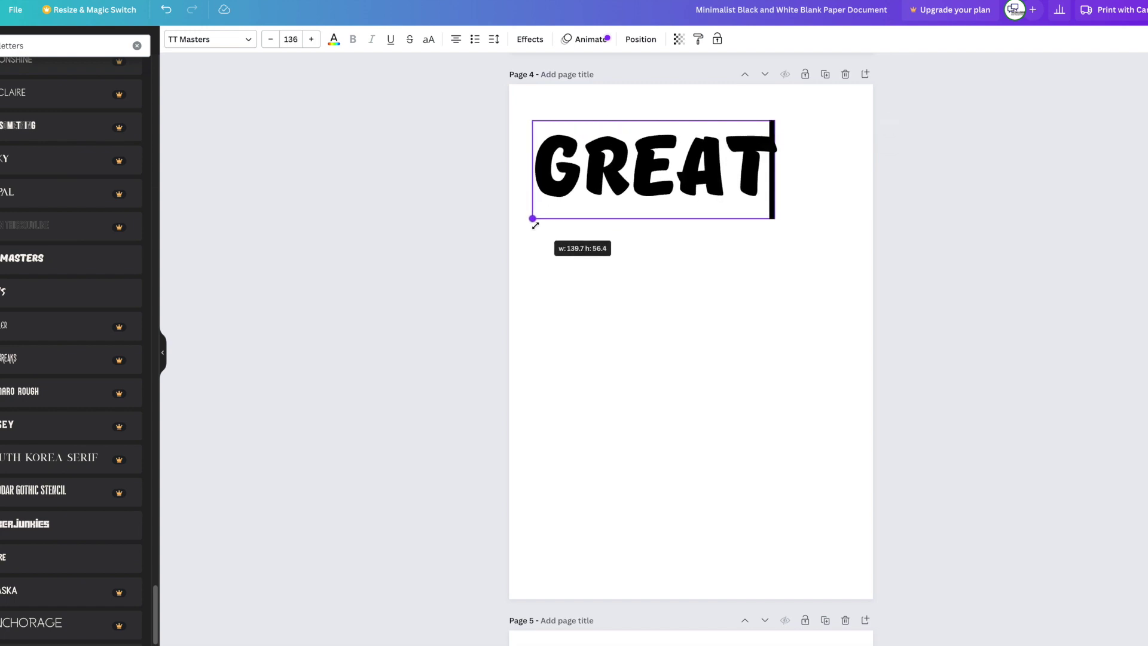
Enlarge the GREAT text on page 4 to font size 189 so it spans nearly the full page width.
drag(653, 216, 683, 220)
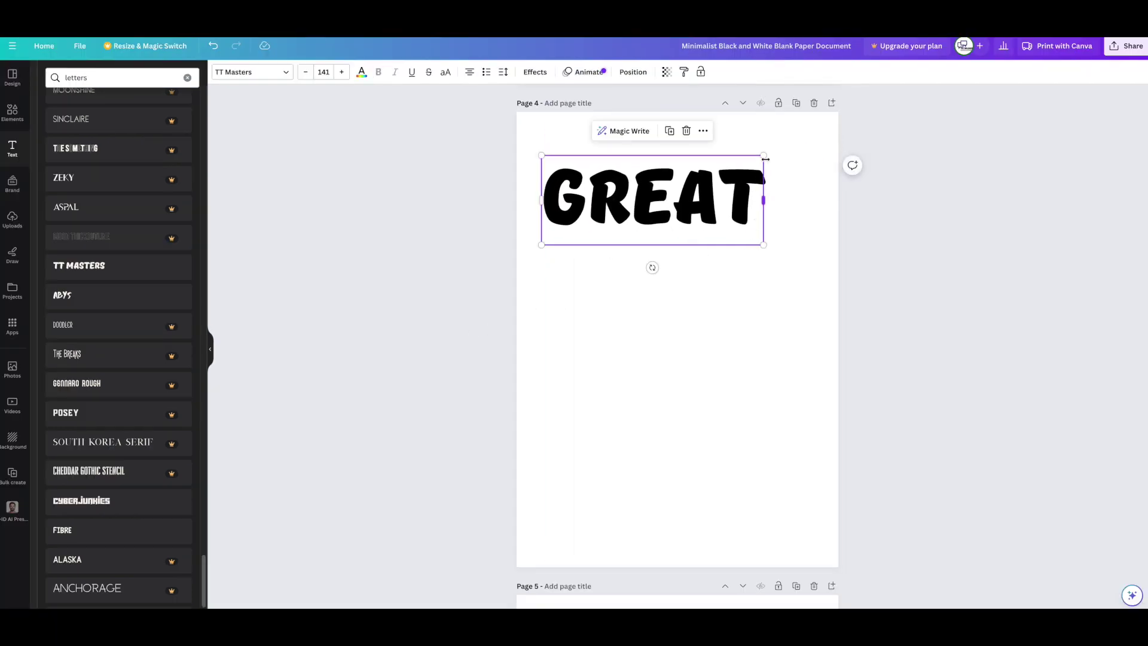
drag(766, 158, 838, 124)
drag(776, 190, 764, 194)
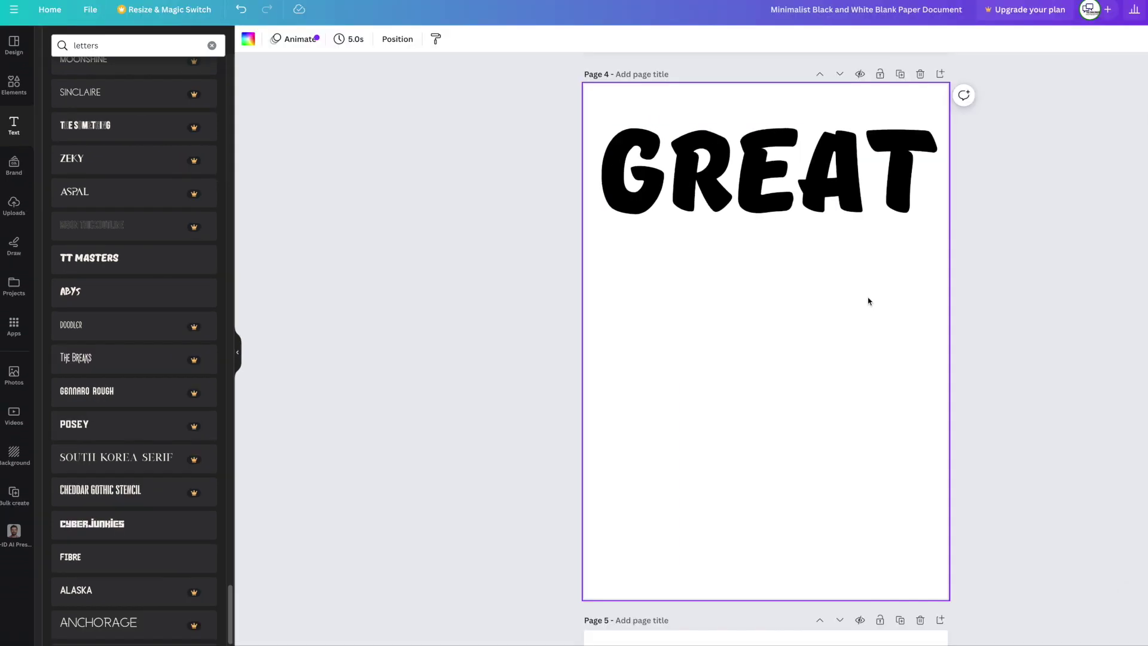
Change the colour of the GREAT text to white.
double_click(672, 206)
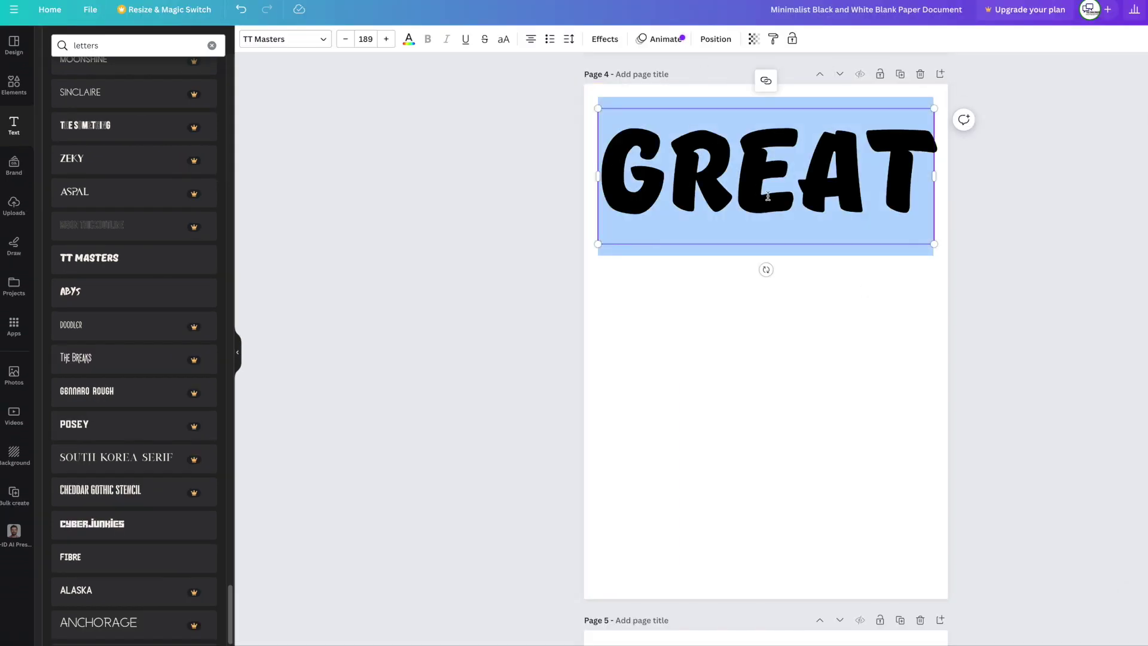
click(408, 39)
click(114, 112)
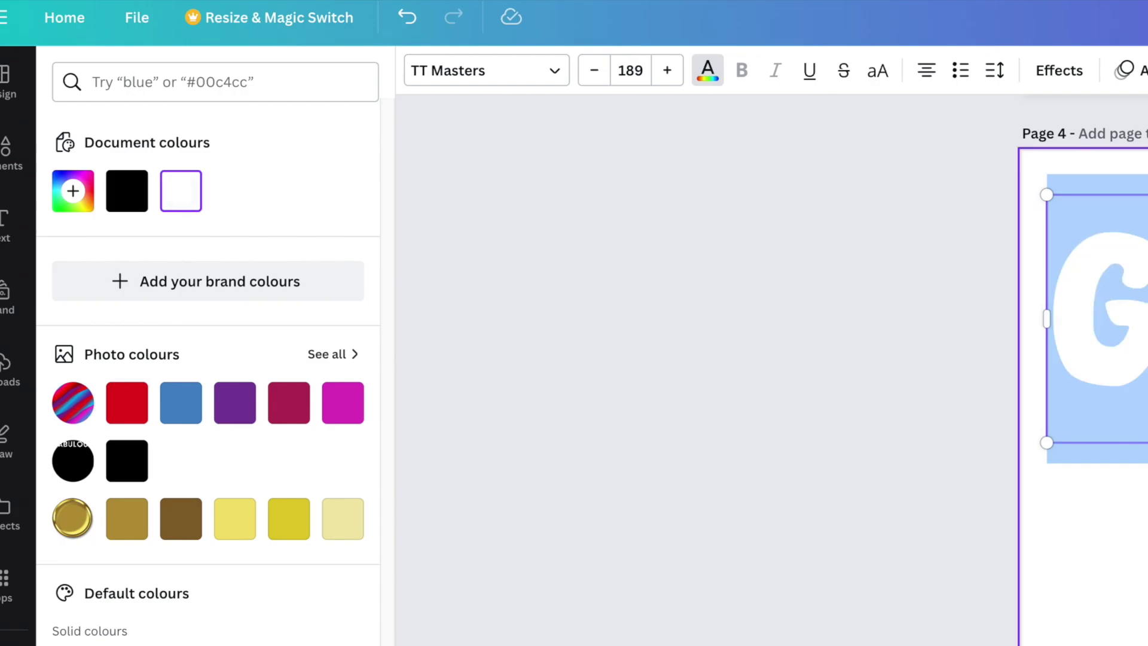
click(740, 503)
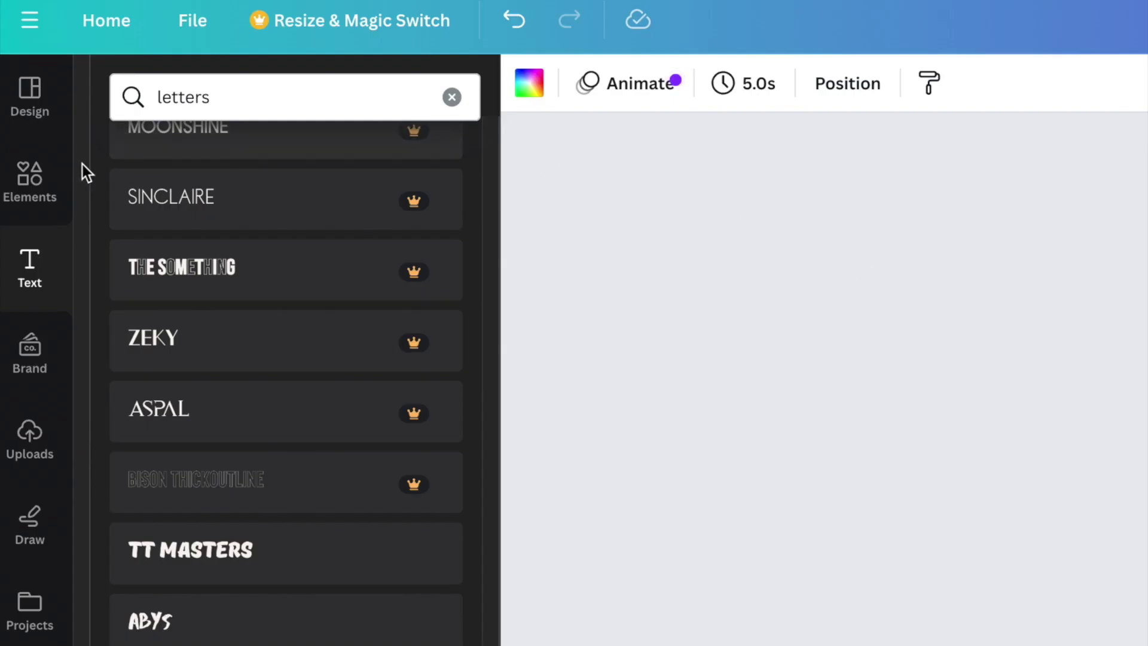
Find a square under "shapes" in the elements library and use it as a full-page black background behind the GREAT text.
click(24, 178)
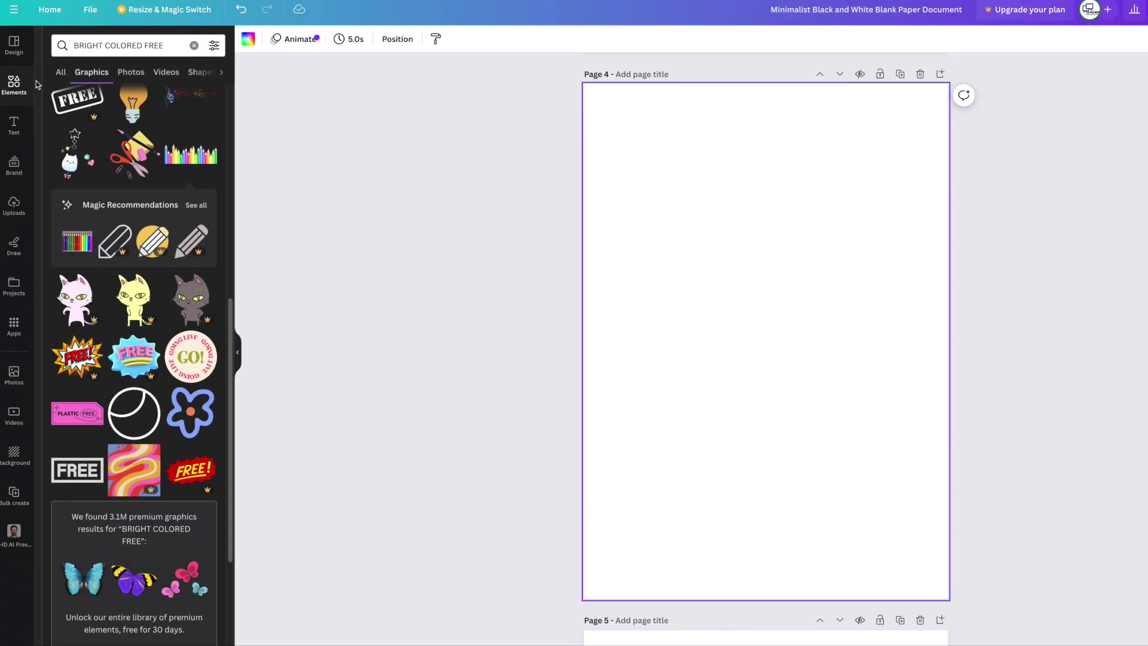
click(86, 45)
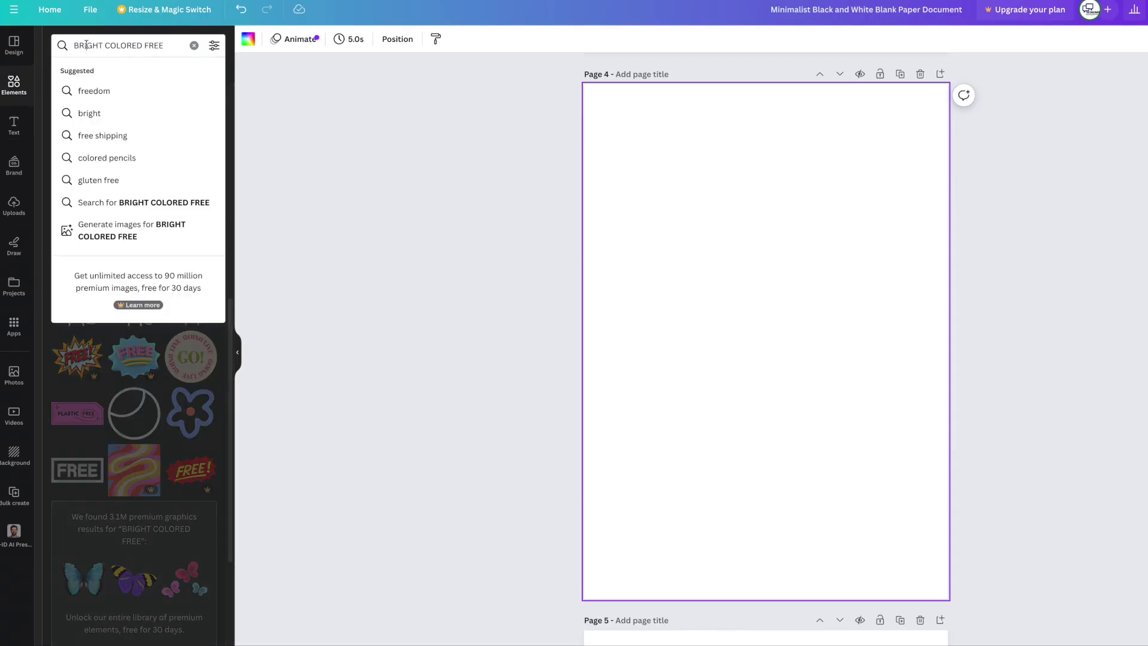
text(shapes)
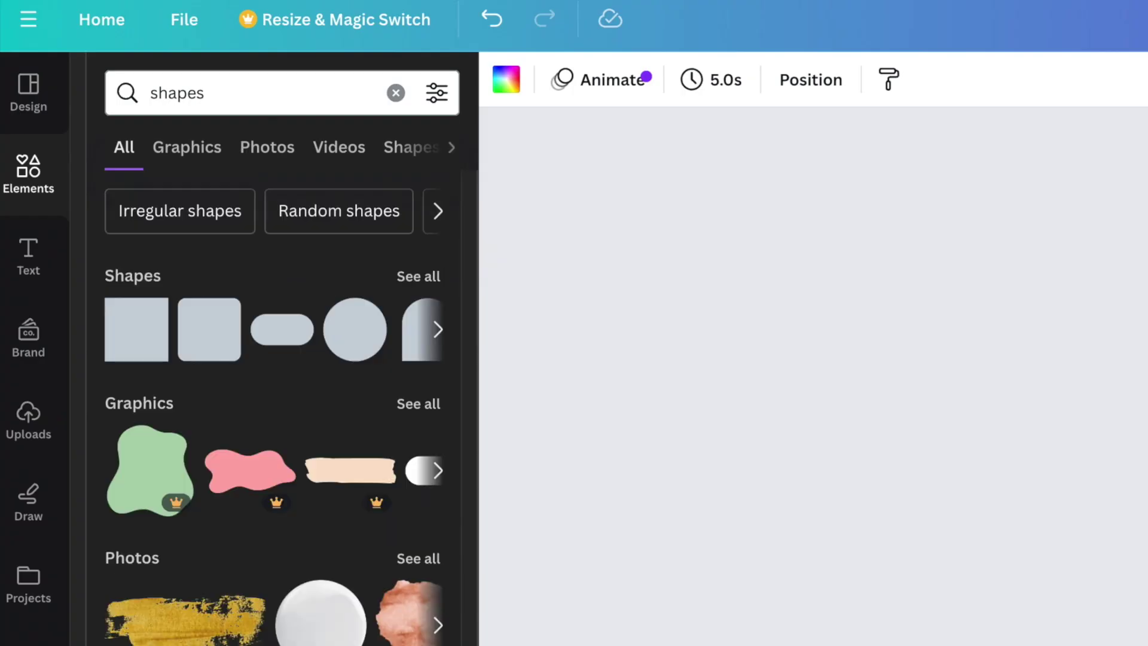
click(136, 335)
drag(725, 263, 949, 600)
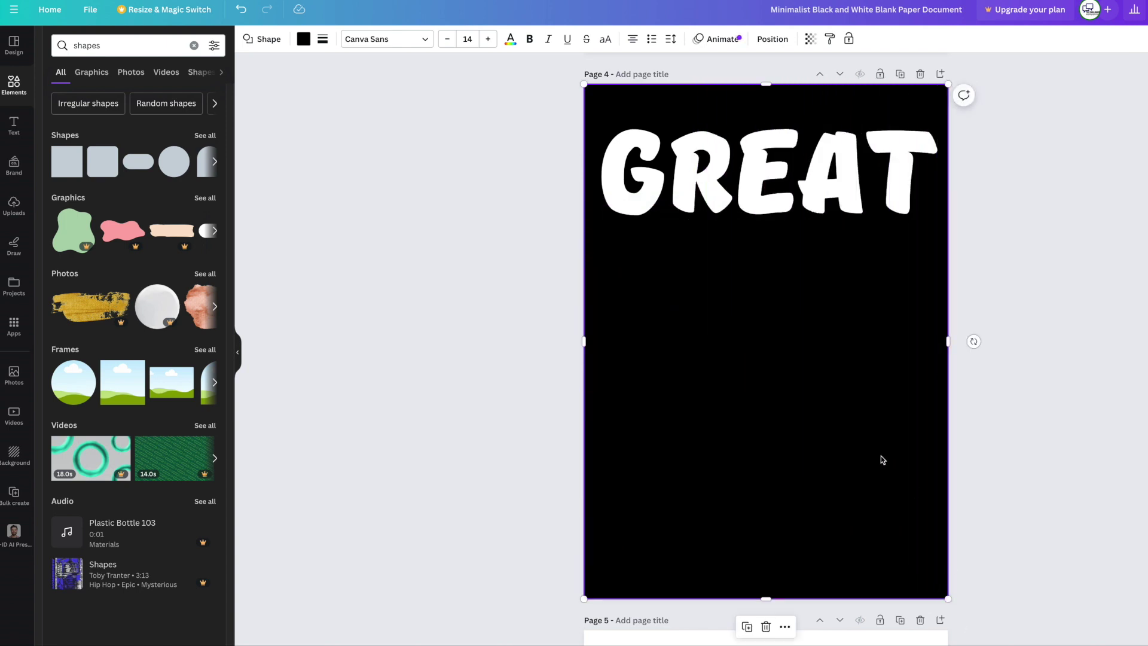
click(1082, 464)
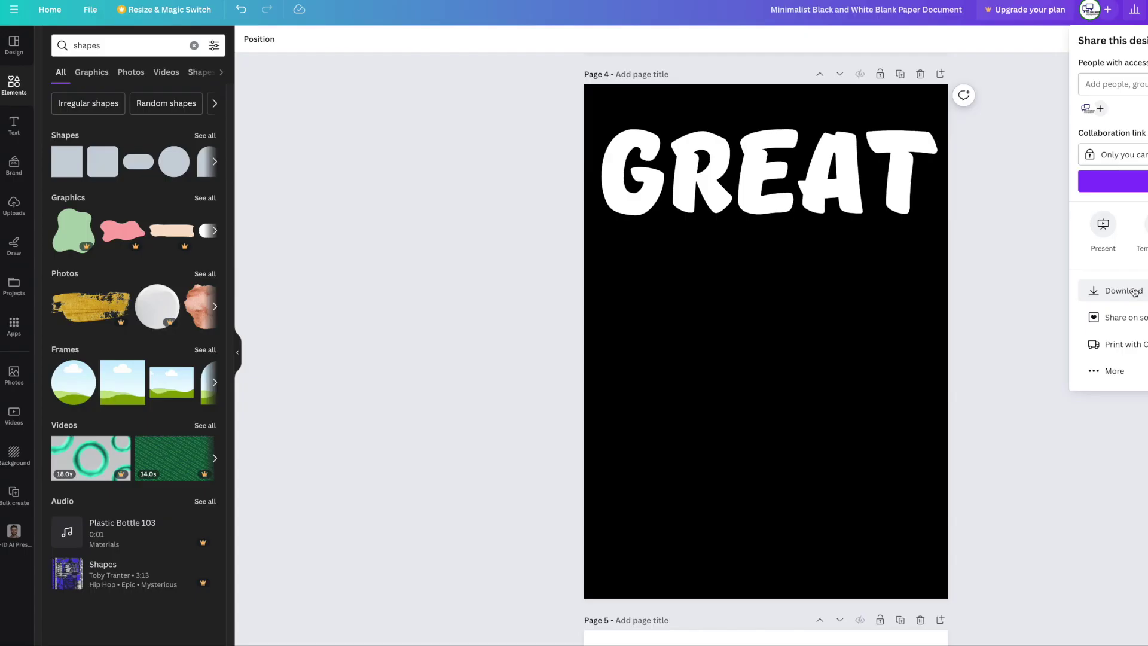
Capture a screenshot of the whole of page 4 and add a blank page after page 5.
click(1054, 376)
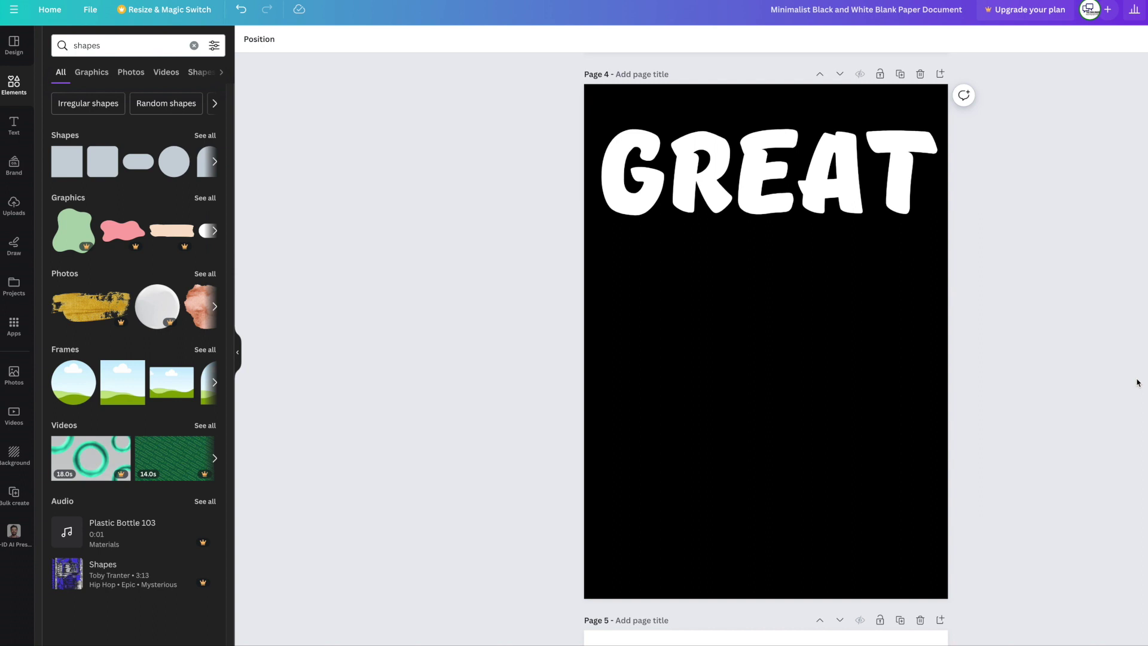
key(Print)
drag(586, 85, 951, 600)
click(940, 621)
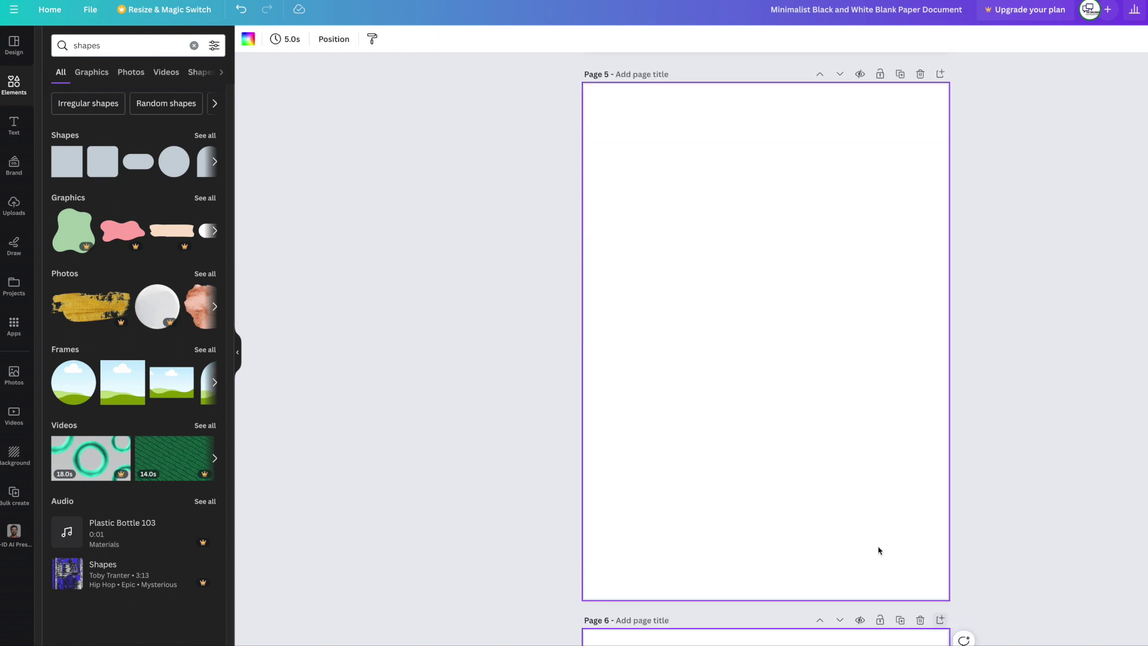
click(877, 544)
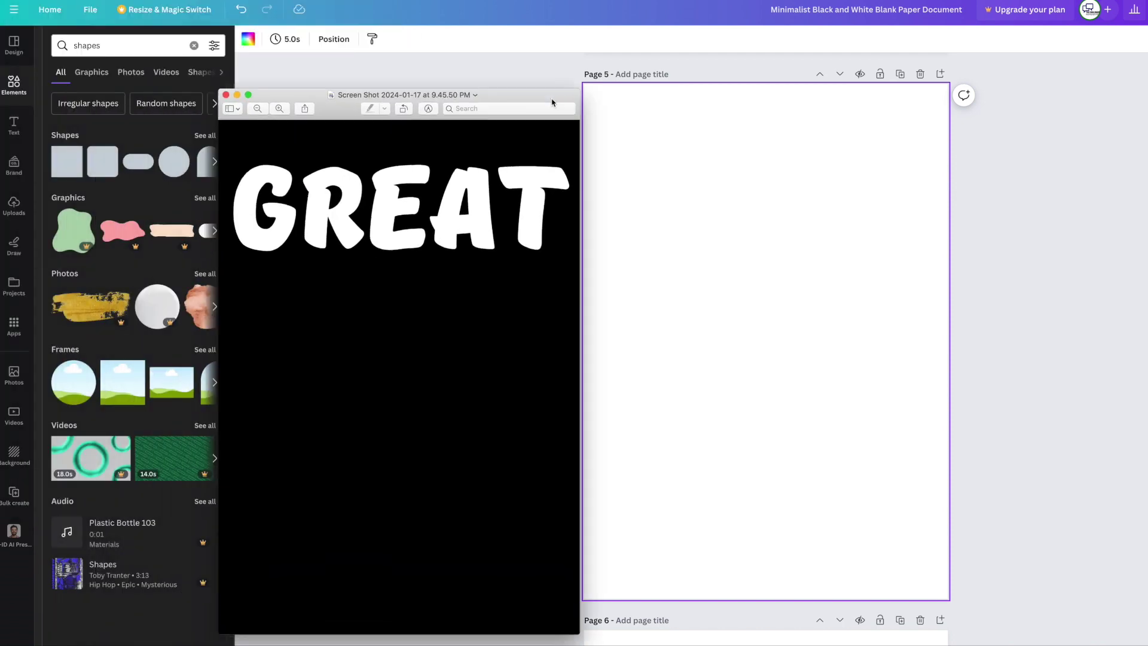
Switch to the screenshot in Preview and remove the white fill of the letter G with Instant Alpha.
drag(550, 95, 694, 94)
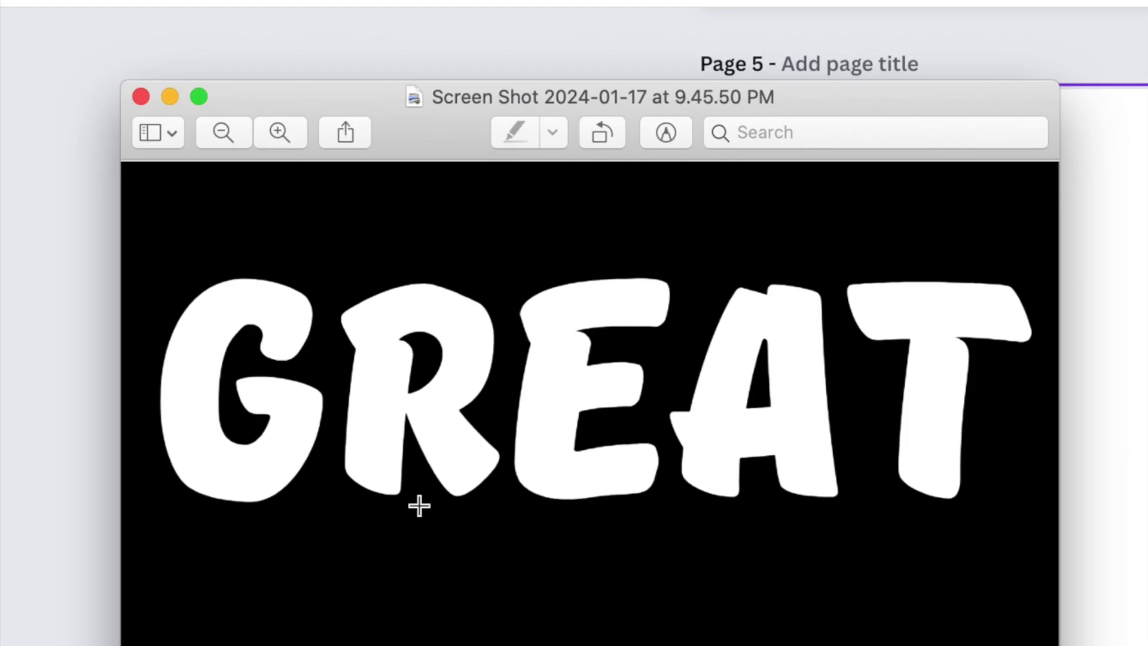
click(665, 133)
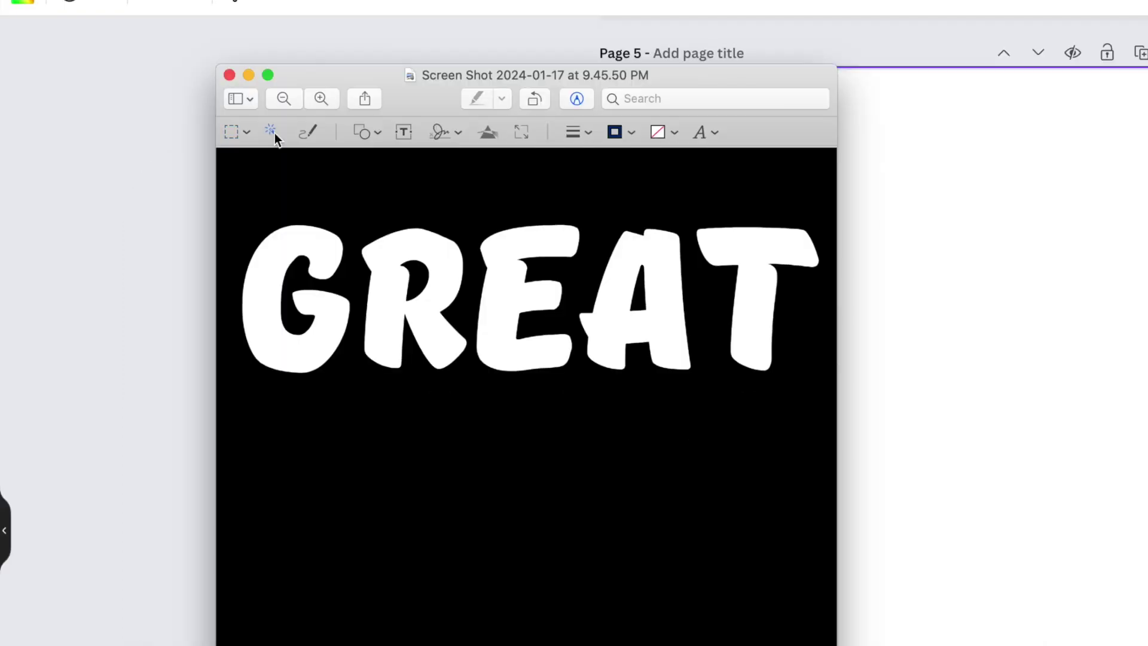
click(262, 267)
click(281, 247)
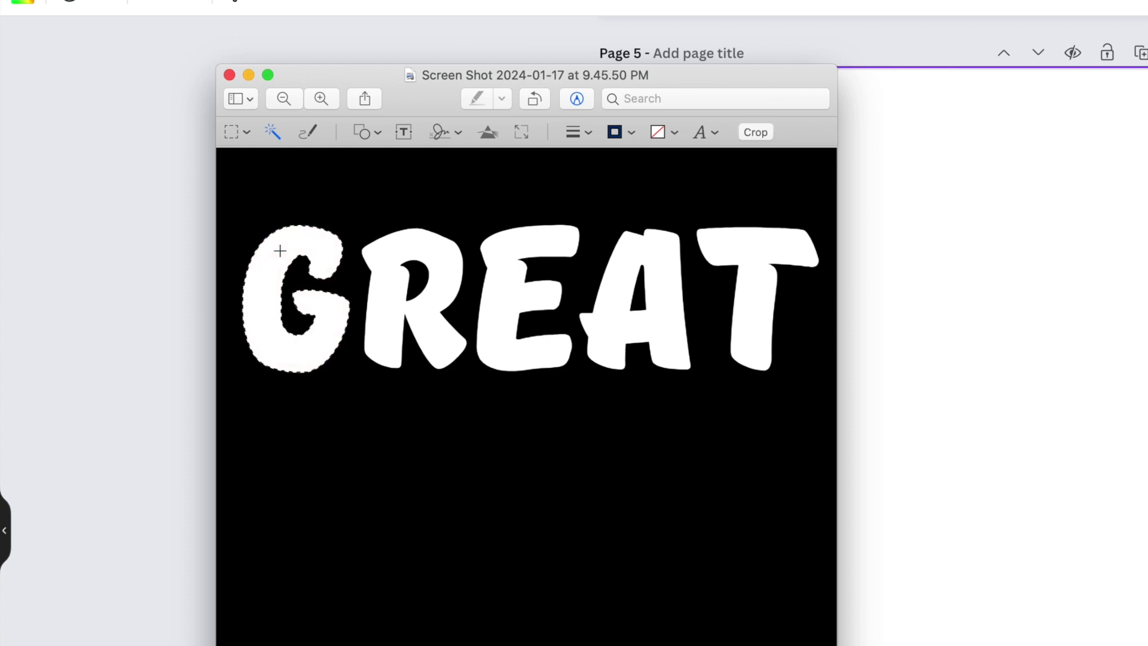
key(Delete)
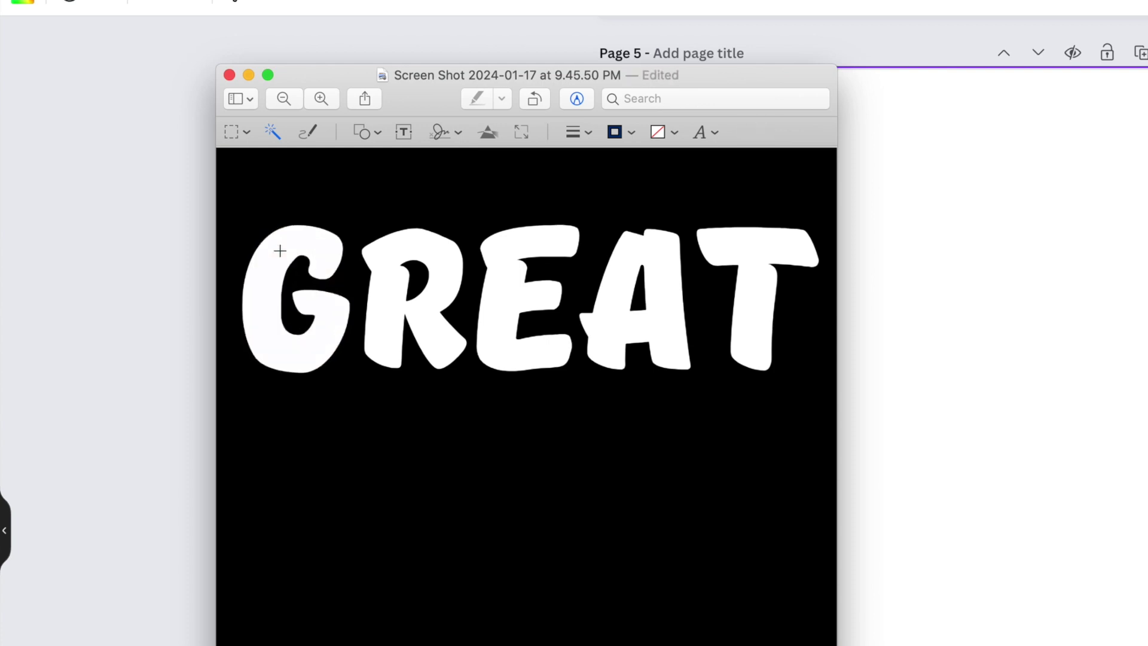
Remove the white fill of the letters R, E, A and T with Instant Alpha and close the screenshot.
click(392, 257)
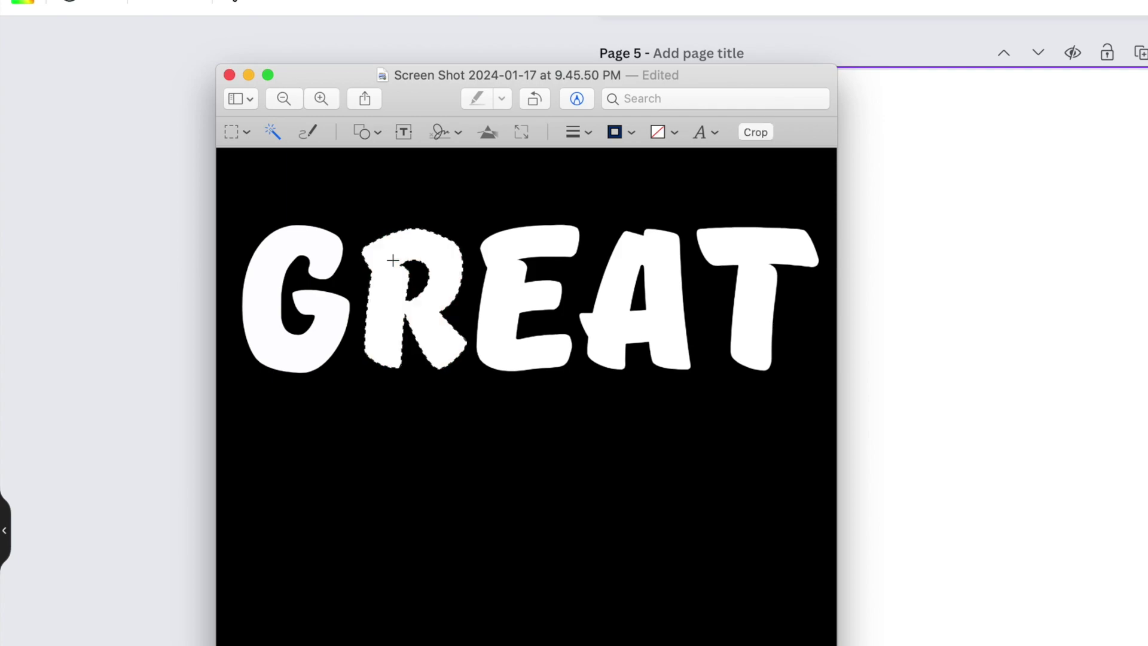
key(Delete)
click(538, 191)
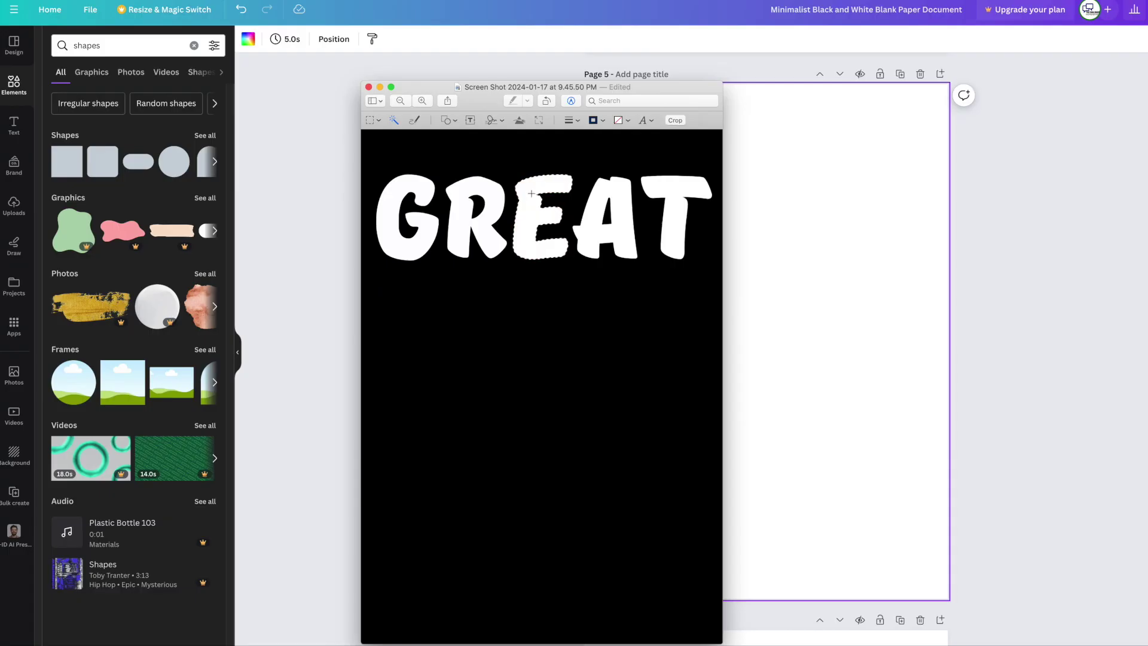
key(Delete)
click(599, 201)
key(Delete)
click(661, 187)
key(Delete)
click(369, 87)
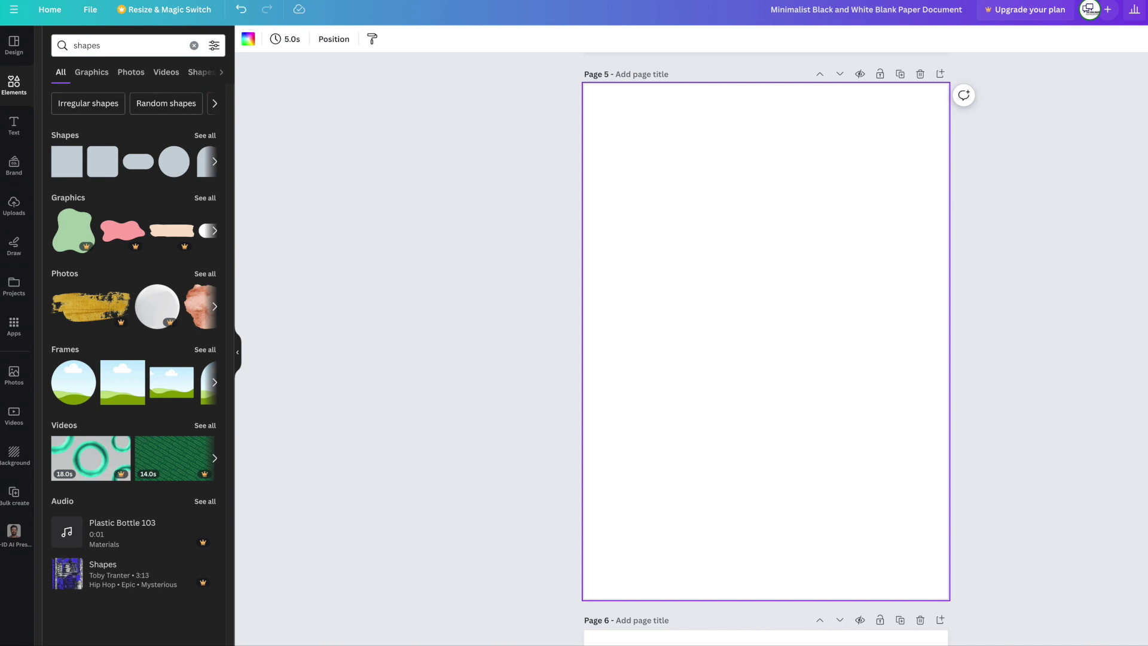
Switch to Canva, place the edited screenshot on page 5 and enlarge it to fill the page.
drag(1147, 179, 742, 282)
drag(855, 475, 943, 613)
click(978, 556)
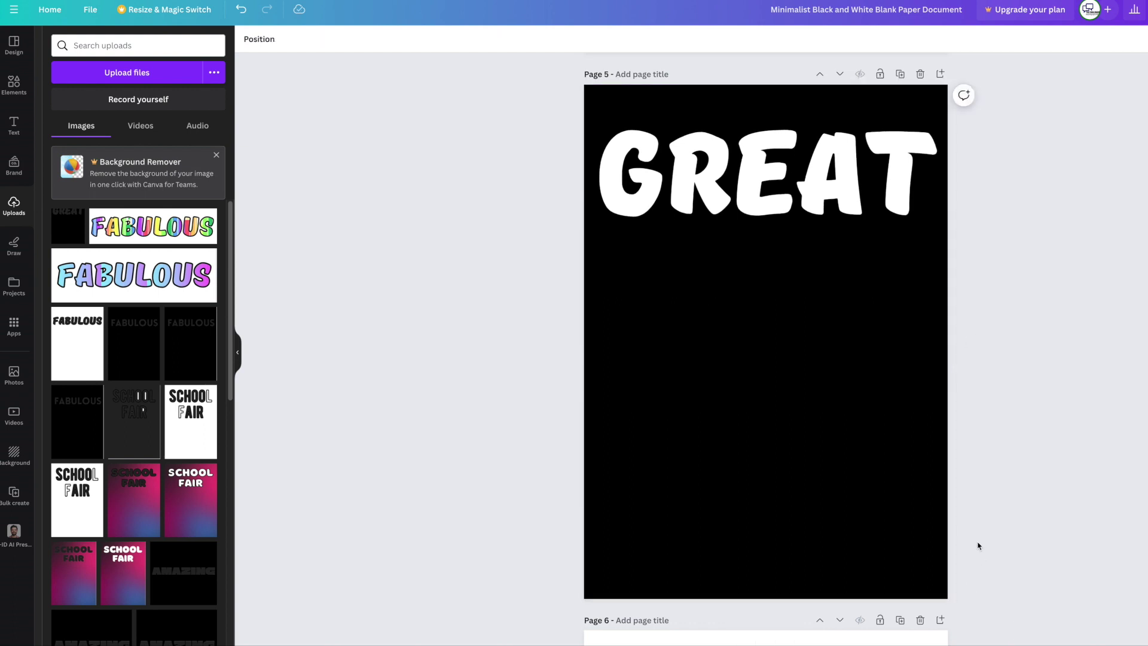
Search the elements library for "gradient".
click(12, 95)
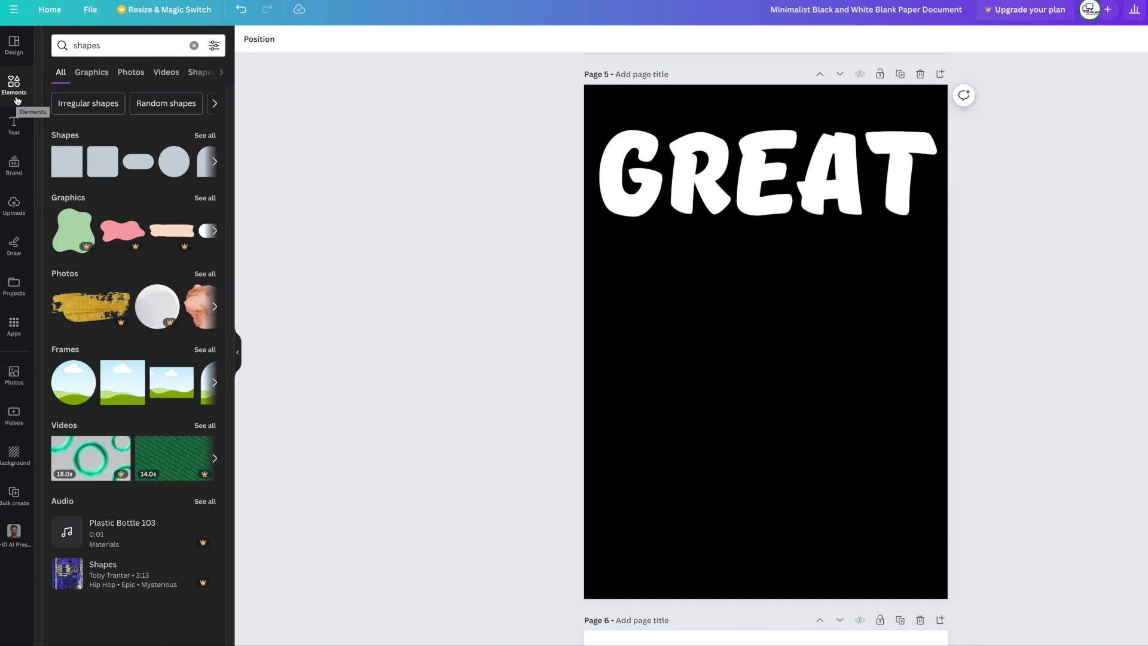
click(121, 45)
key(BackSpace)
text(gra)
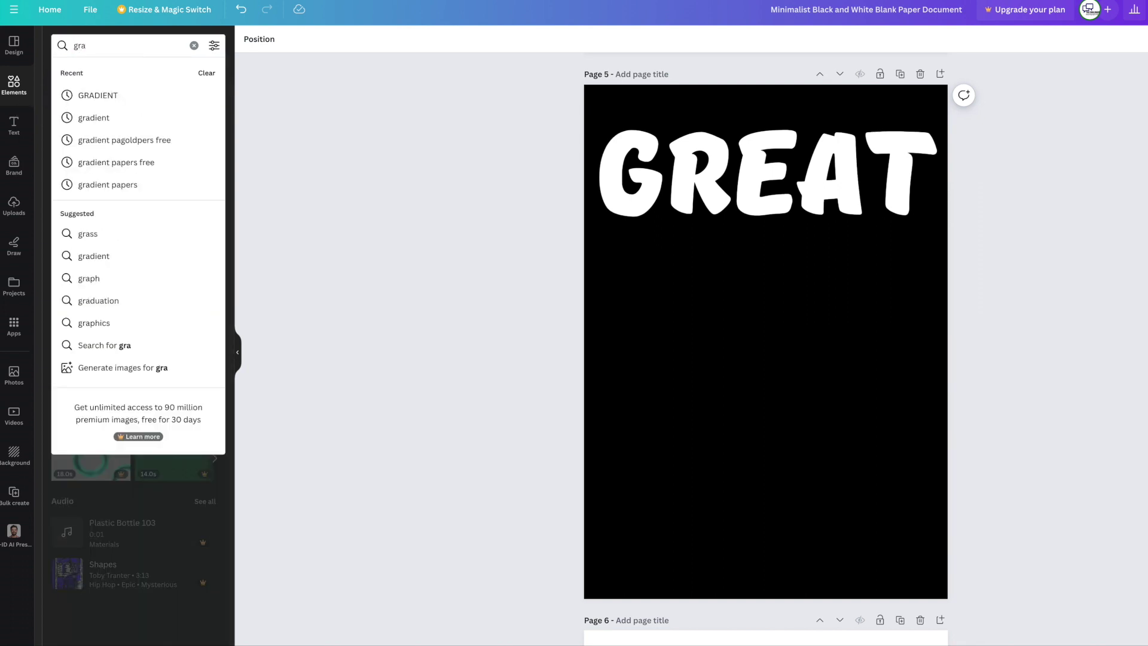
text(dient)
key(Return)
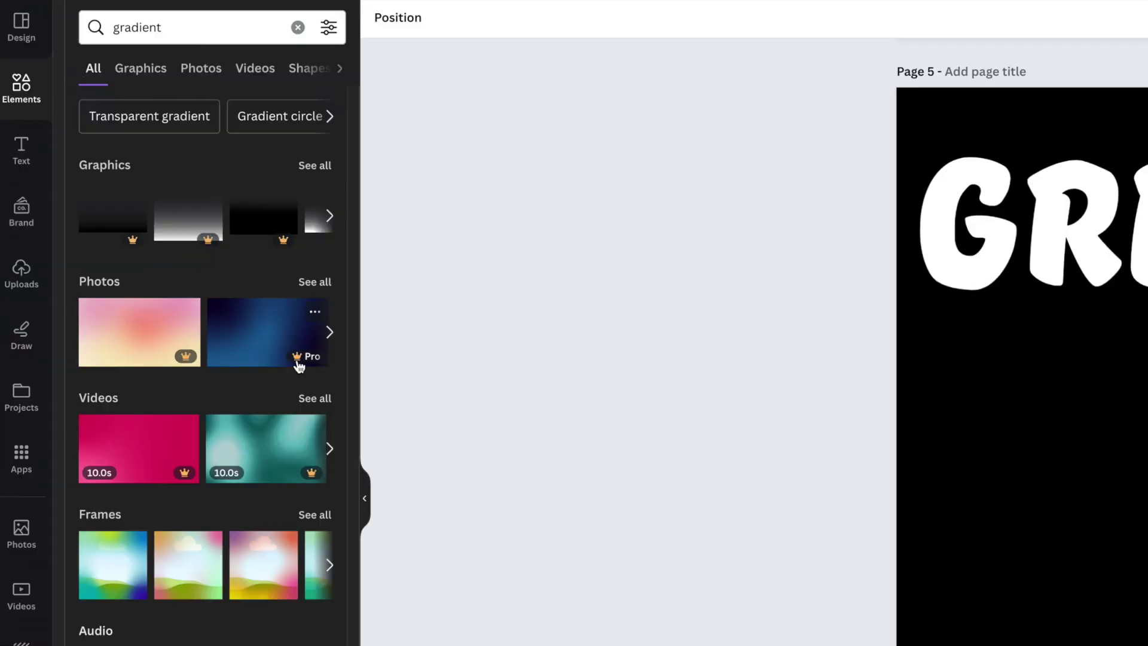
Browse all gradient photos and add the free pink, yellow and cyan gradient to page 5.
click(330, 334)
click(329, 332)
click(329, 332)
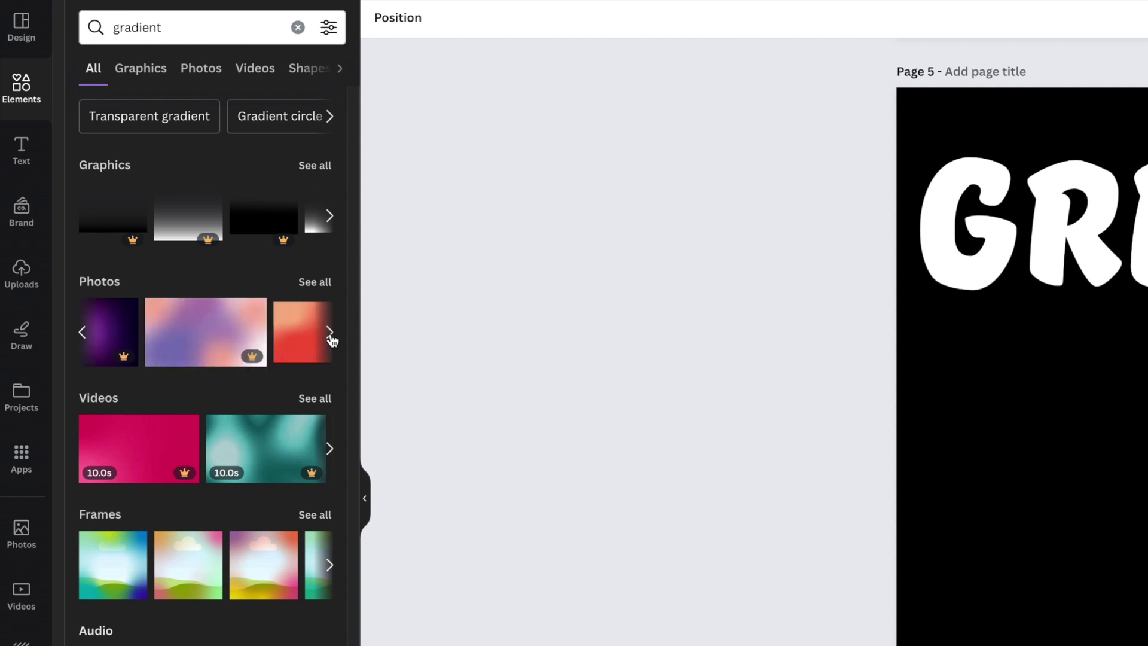
click(330, 333)
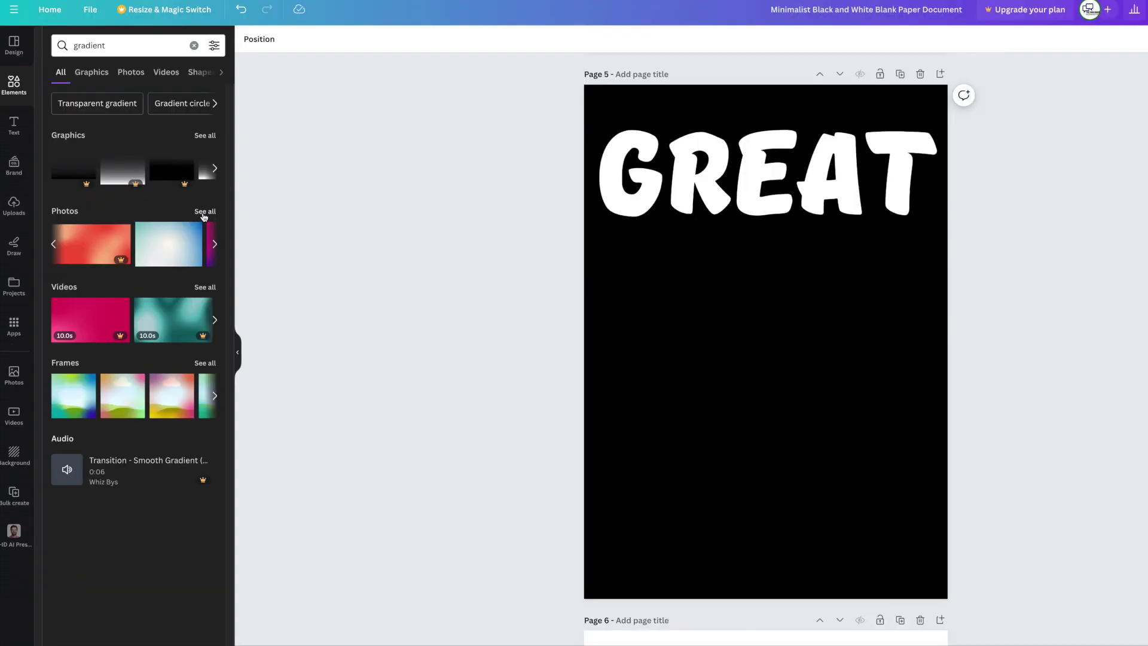
click(203, 212)
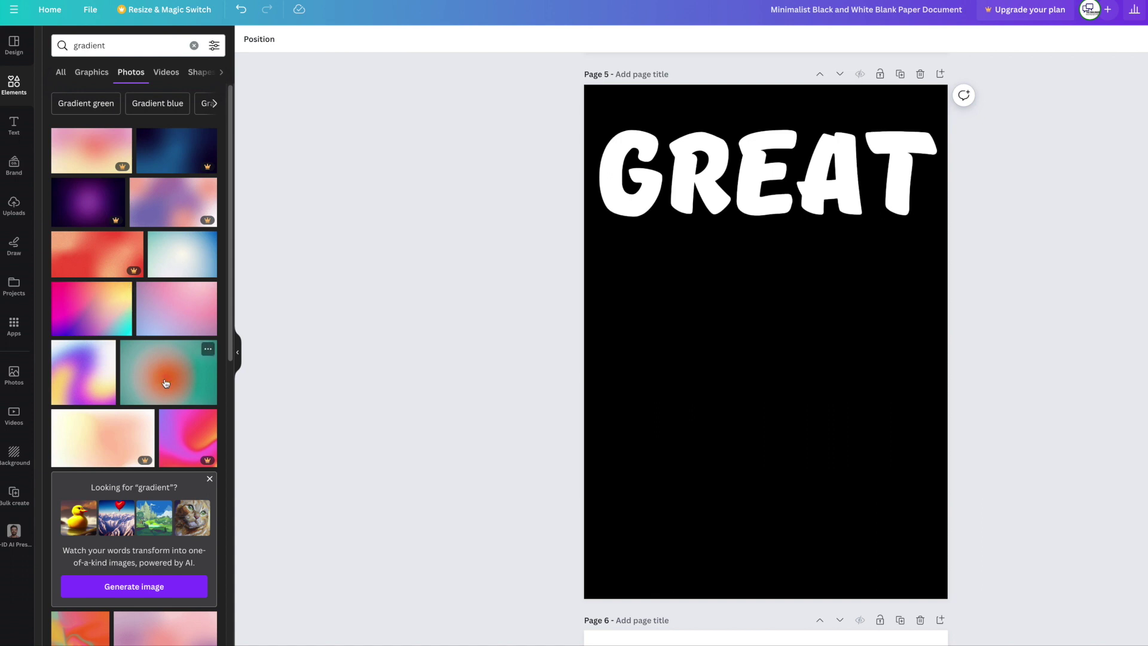
click(84, 325)
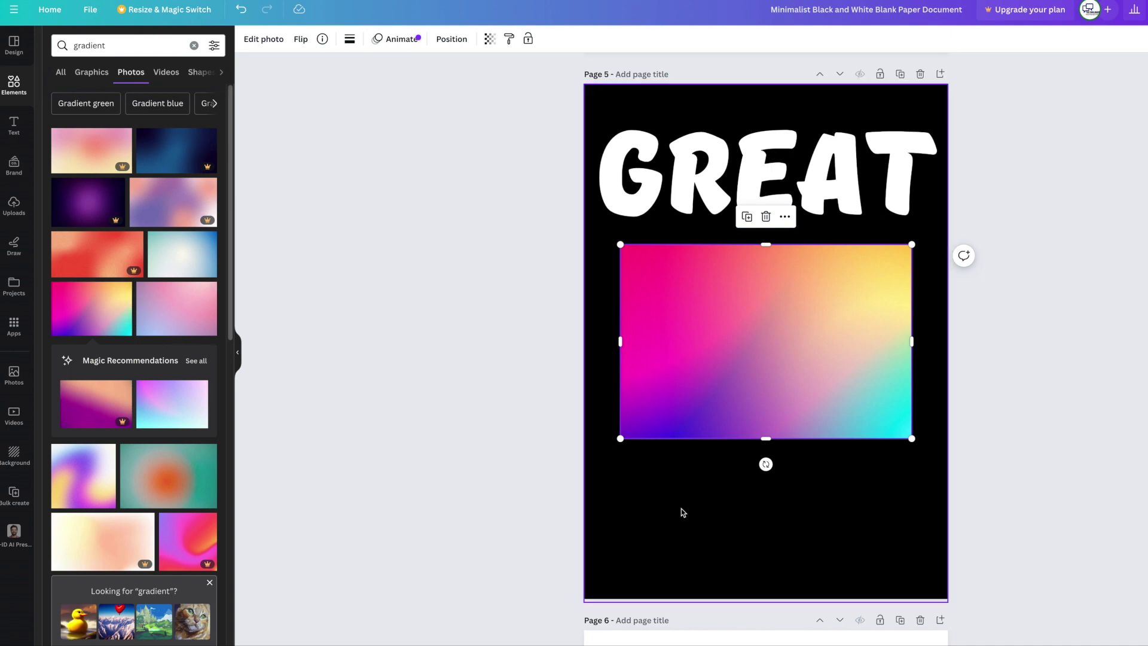
Move and resize the gradient photo to about 198 by 75 mm so it covers the GREAT lettering.
drag(750, 377, 727, 249)
drag(887, 209, 939, 212)
drag(754, 306, 751, 243)
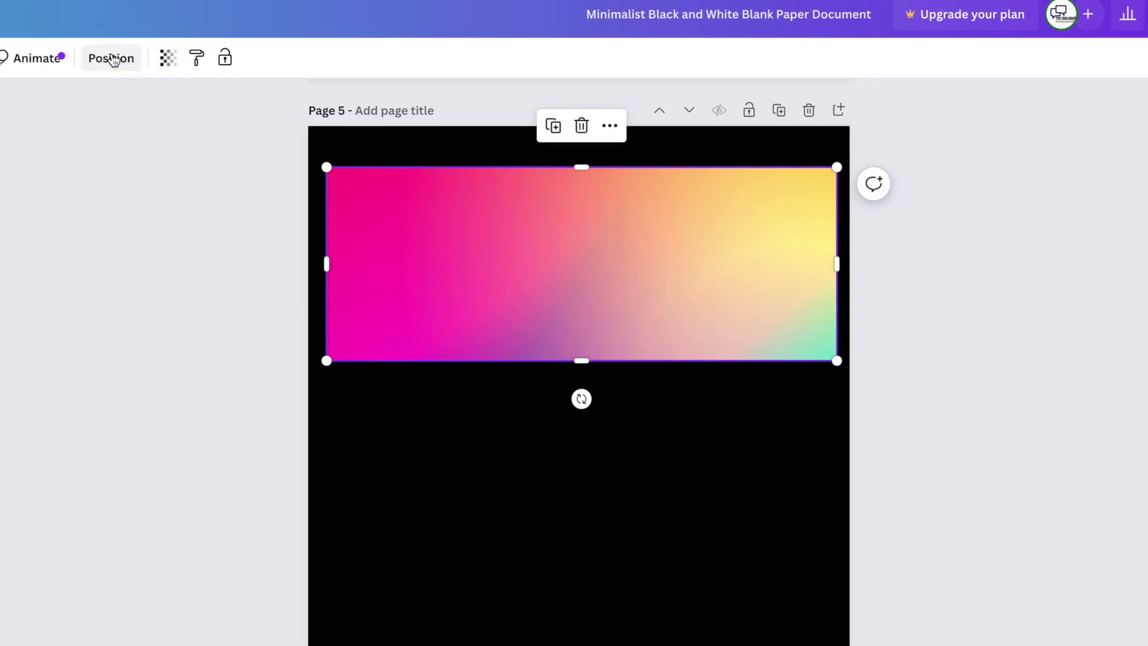
Send the gradient photo backward behind the cut-out GREAT screenshot on page 5.
click(113, 59)
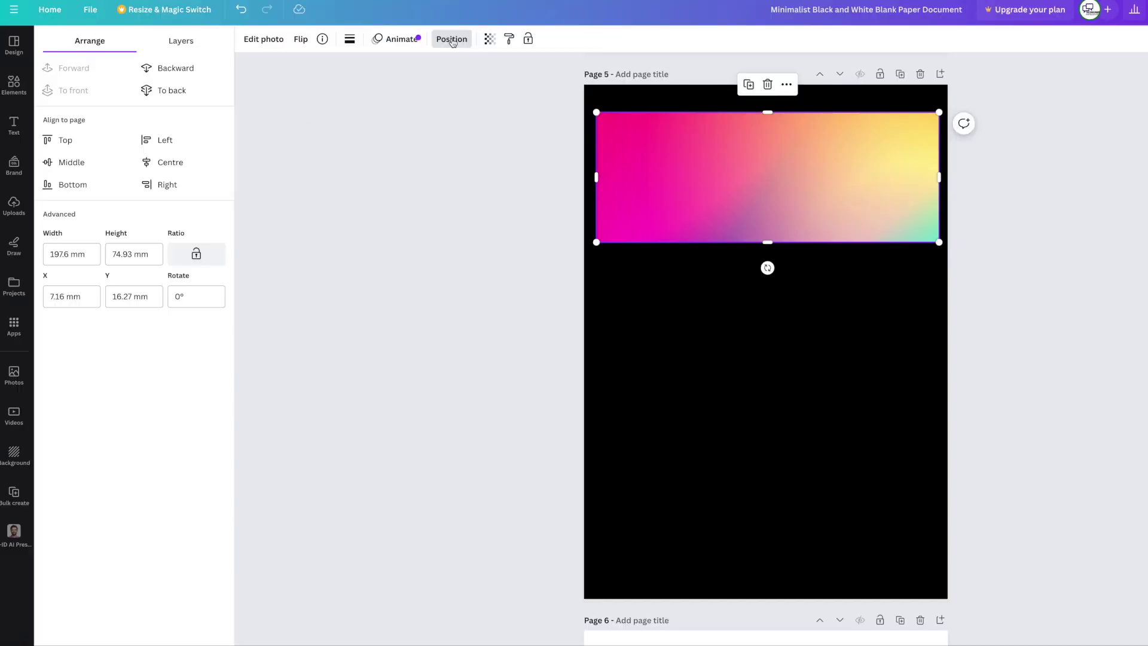
click(177, 68)
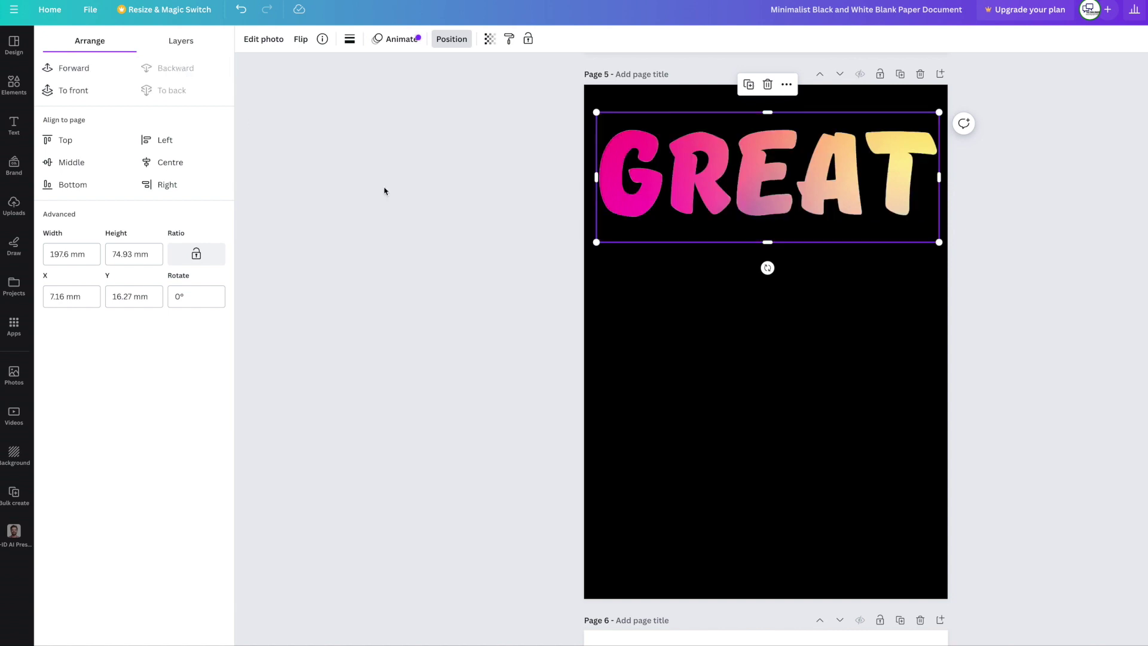
click(476, 244)
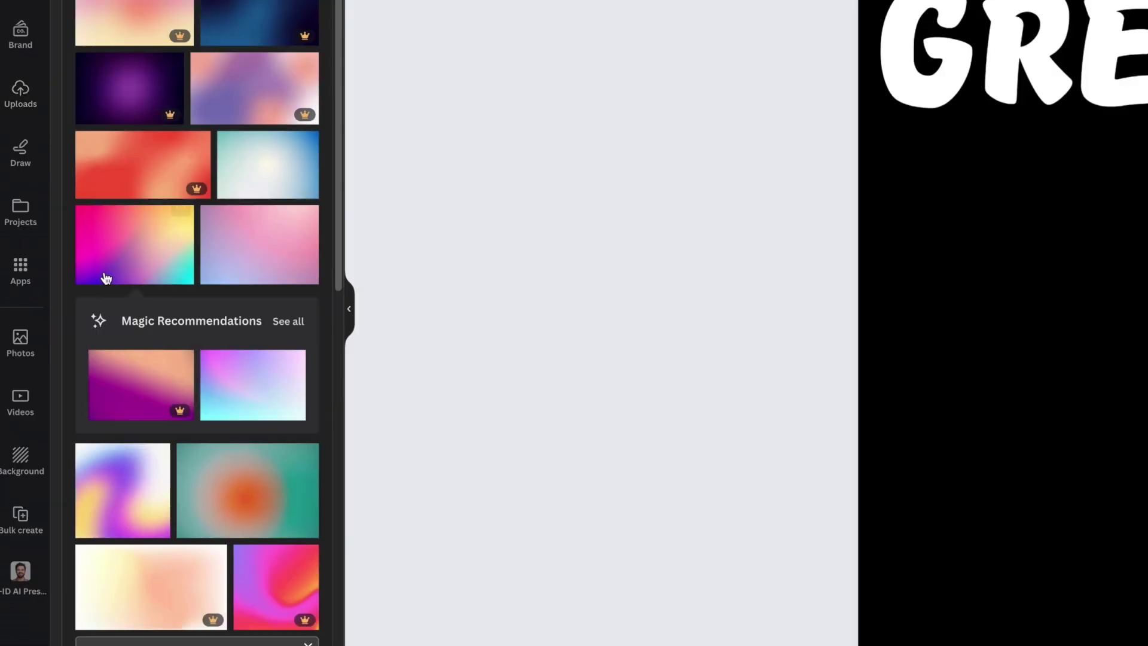
Add the free dark red and blue gradient photo to page 6 and resize it to about 196 by 88 mm over the GREAT lettering.
scroll(107, 272, down, 5)
scroll(212, 280, down, 5)
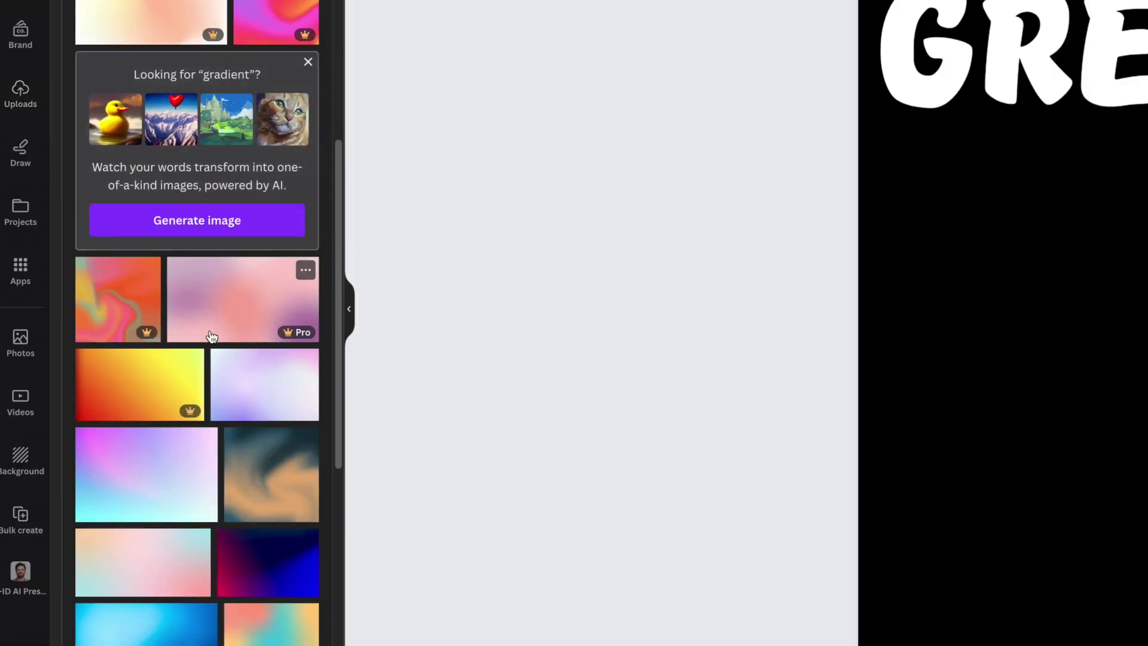
scroll(212, 280, down, 2)
click(267, 411)
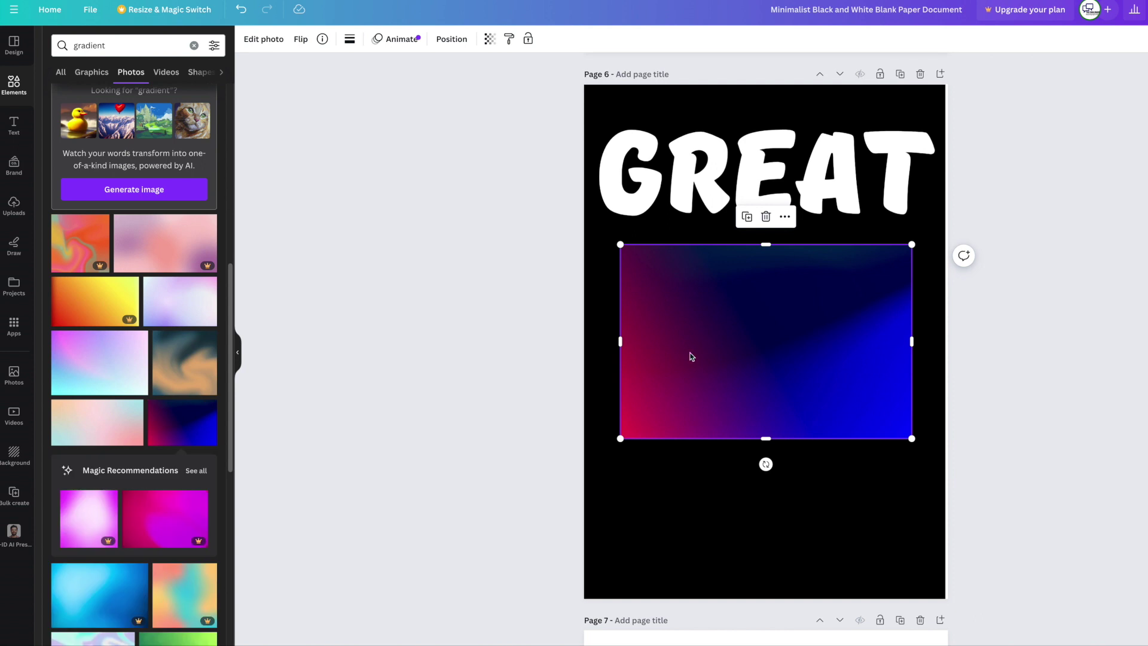
drag(691, 356, 670, 224)
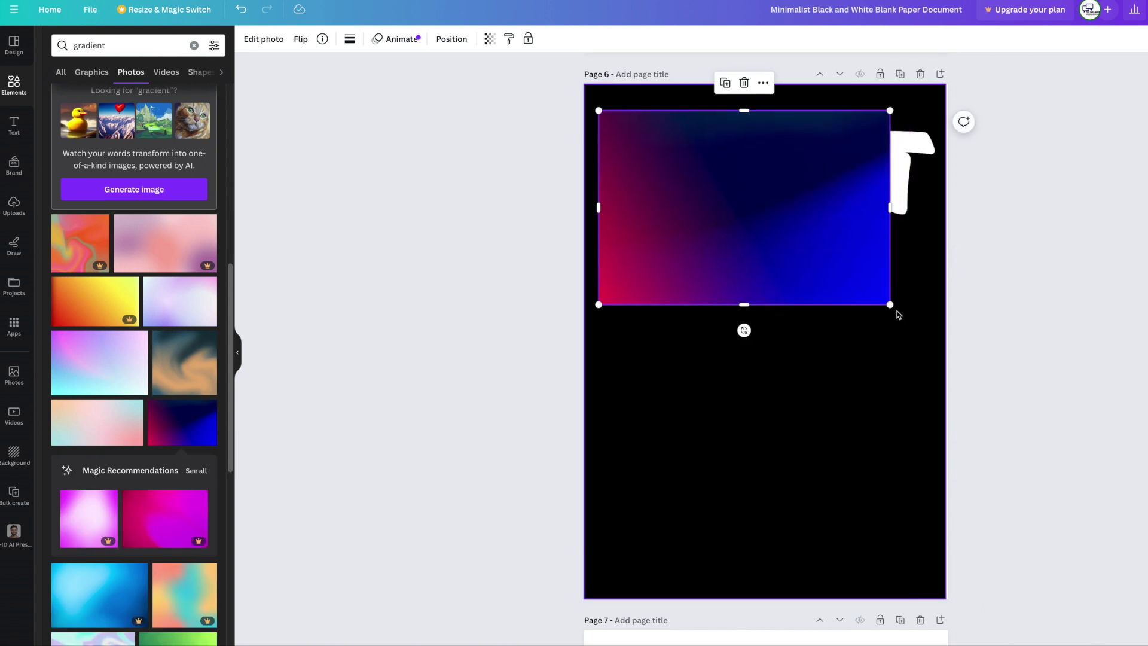
drag(890, 305, 835, 259)
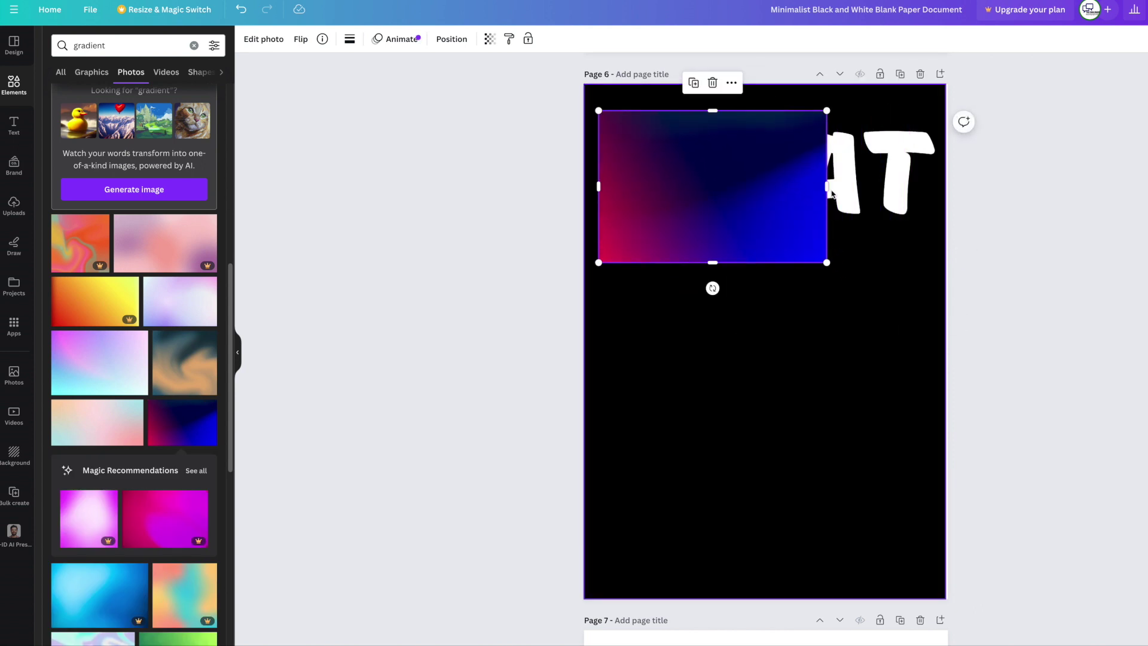
drag(828, 186, 939, 181)
Send the dark red and blue gradient photo backward behind the cut-out GREAT screenshot on page 6.
click(451, 39)
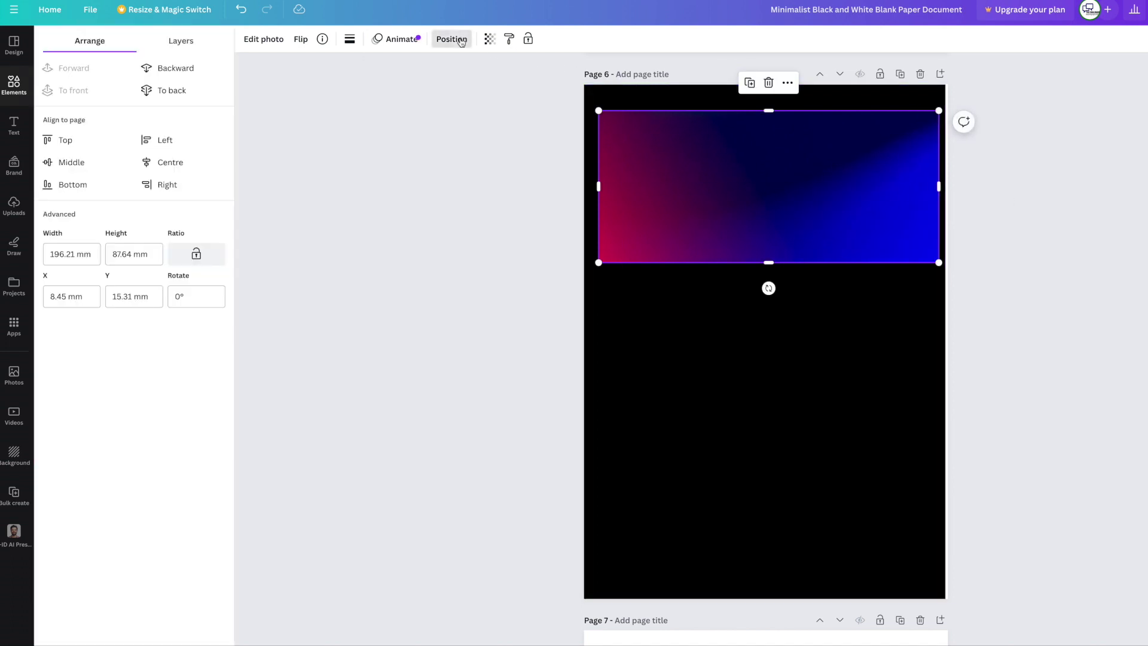
click(176, 67)
click(549, 421)
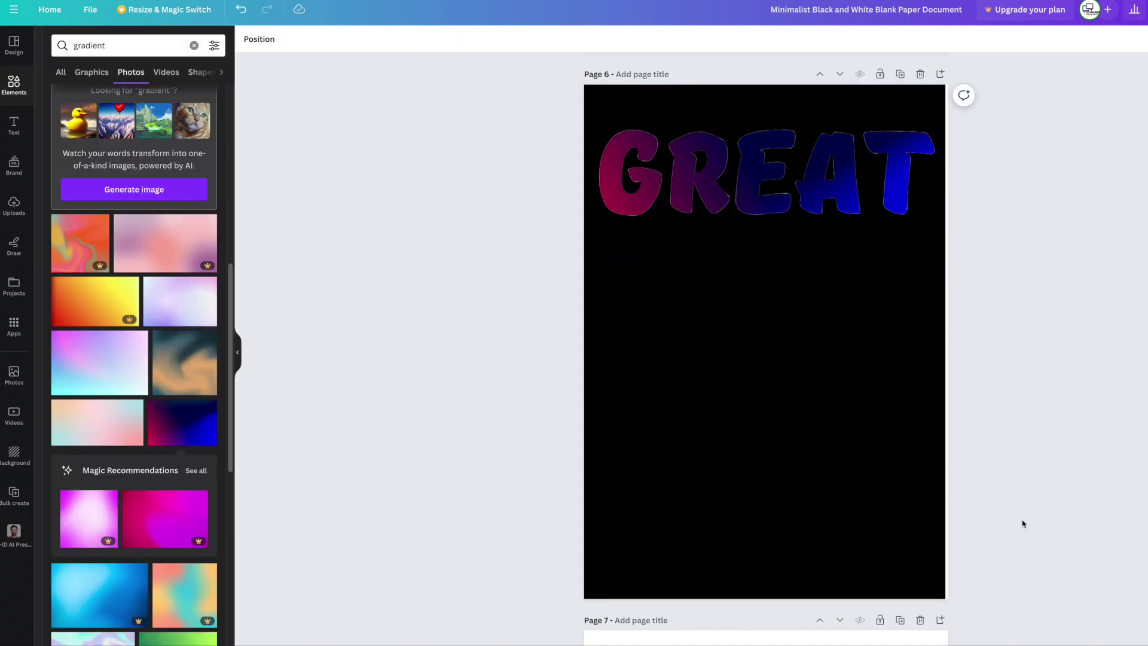
Review the dark gradient lettering and remove the red and blue gradient photo from page 6.
scroll(1023, 524, down, 5)
scroll(995, 513, up, 10)
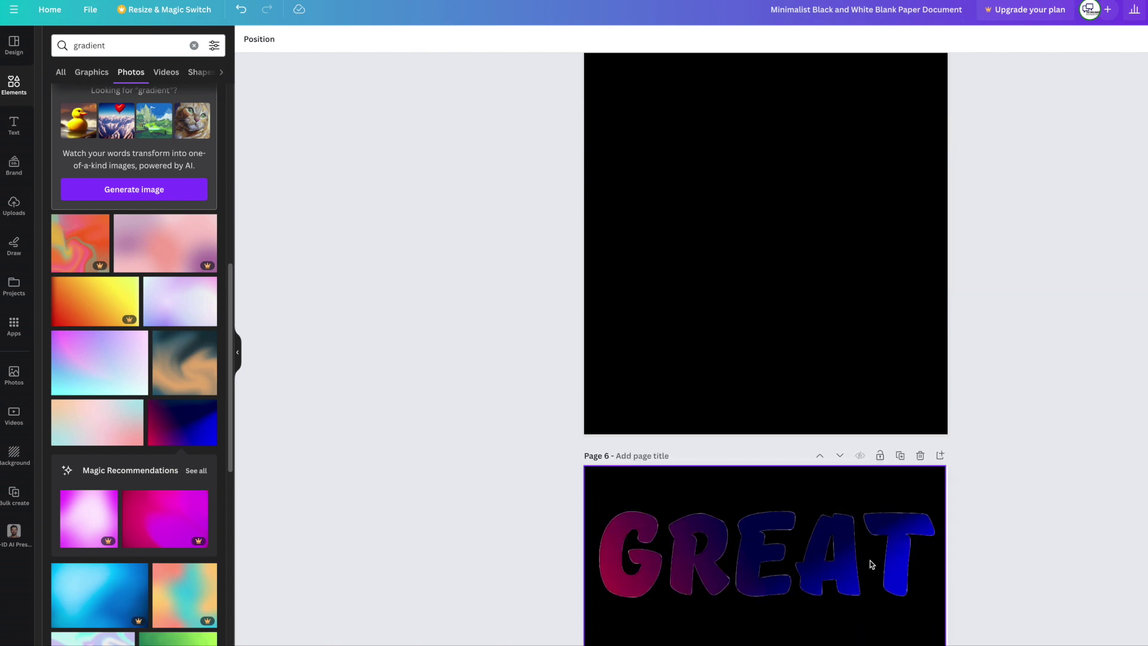
scroll(849, 556, down, 1)
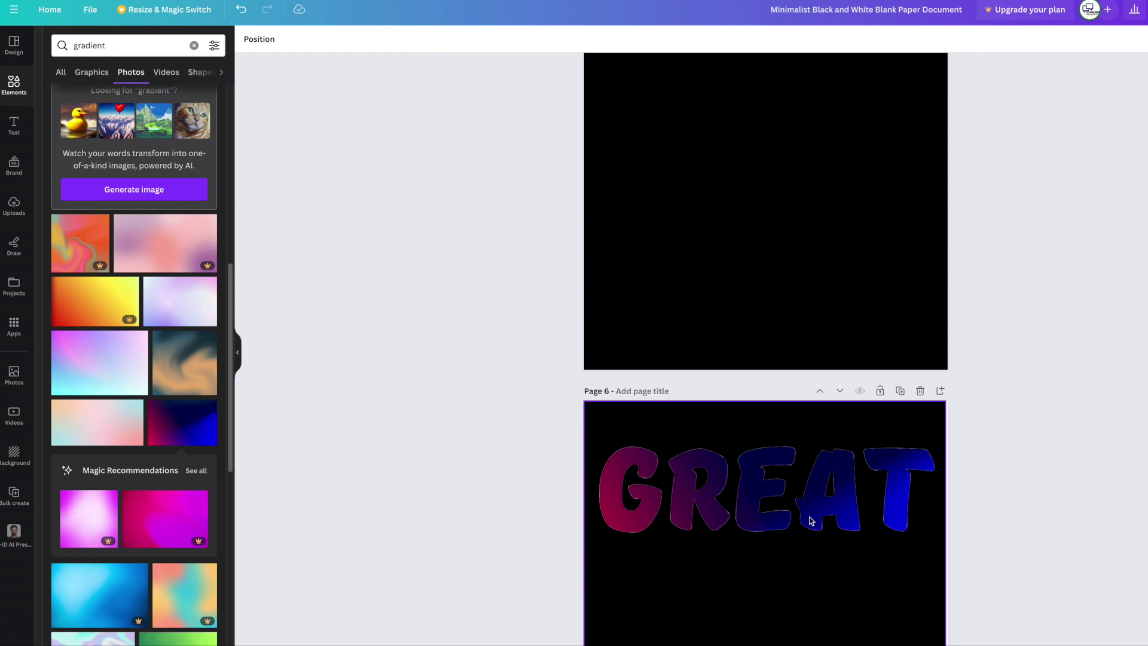
scroll(786, 548, down, 5)
scroll(784, 548, up, 2)
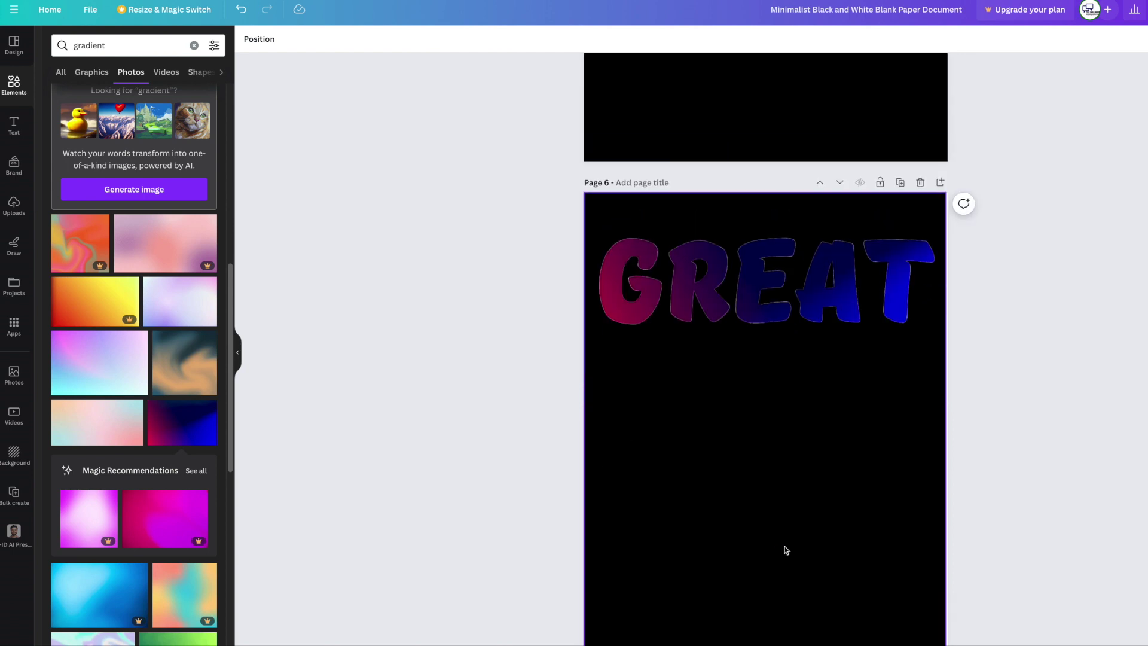
click(241, 9)
click(619, 333)
key(ctrl+y)
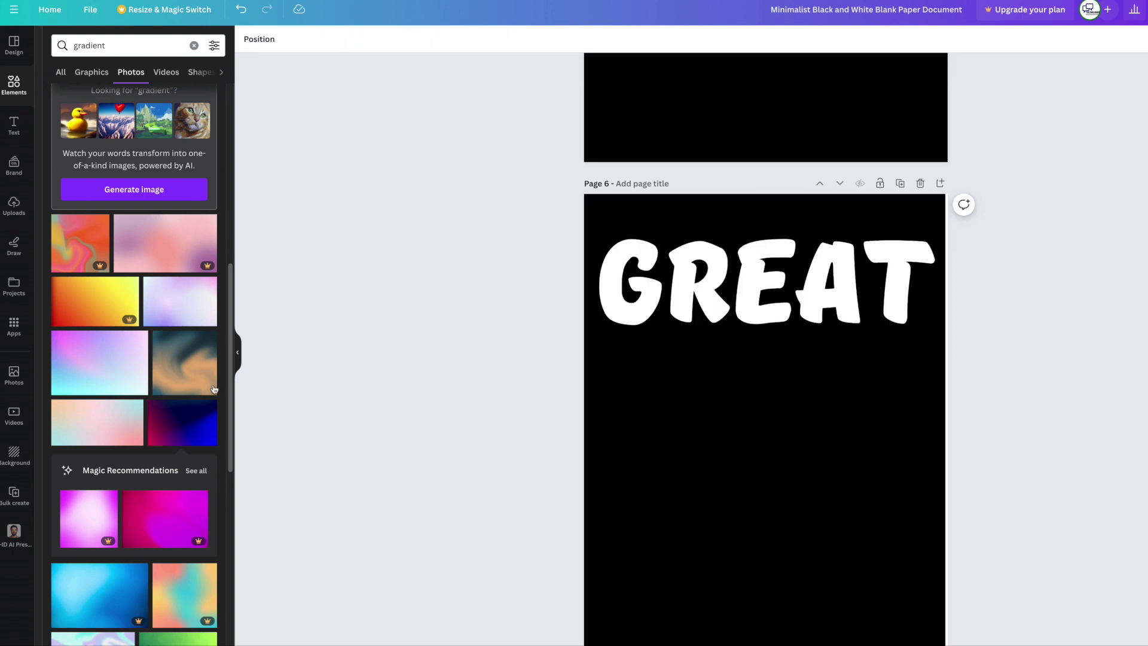
Try the premium blue gradient photo over the GREAT lettering on page 6 and delete it.
scroll(131, 443, down, 3)
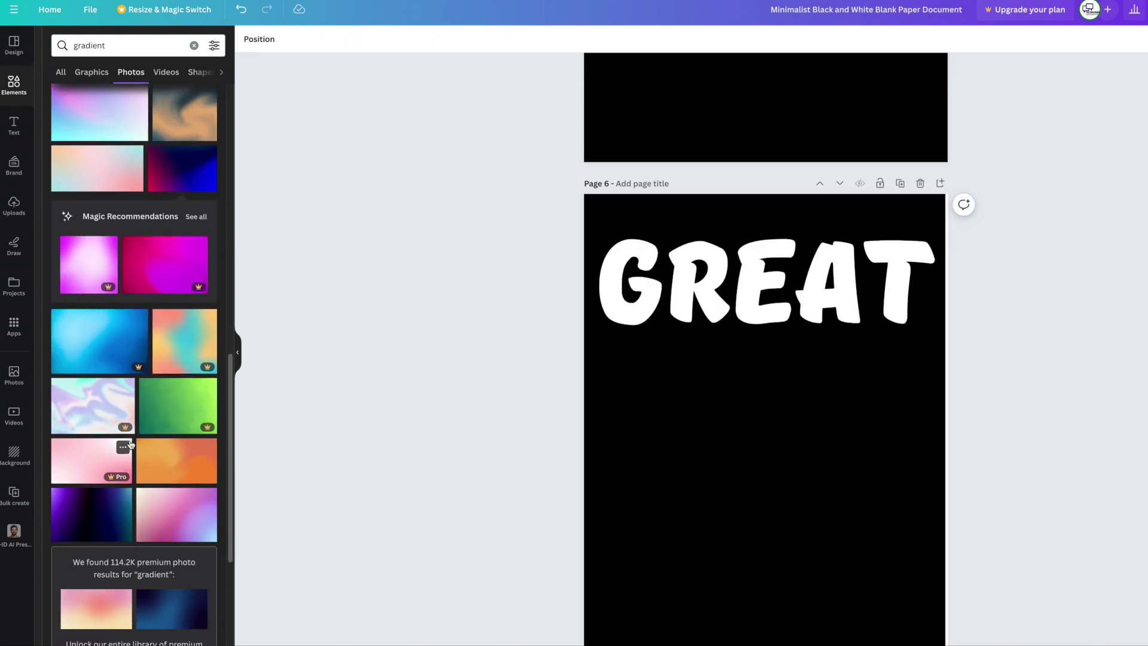
click(103, 350)
drag(752, 477, 727, 341)
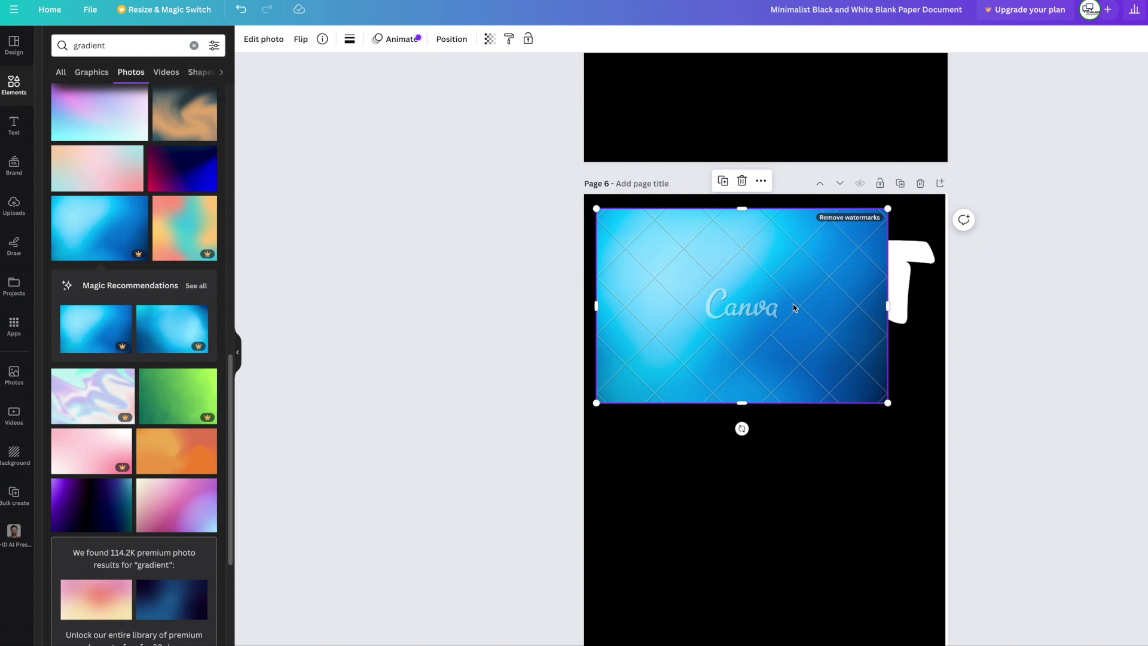
key(Delete)
Add the free cream, pink and lilac gradient photo to page 6 and resize it to about 200 by 70 mm over the lettering.
scroll(203, 431, down, 3)
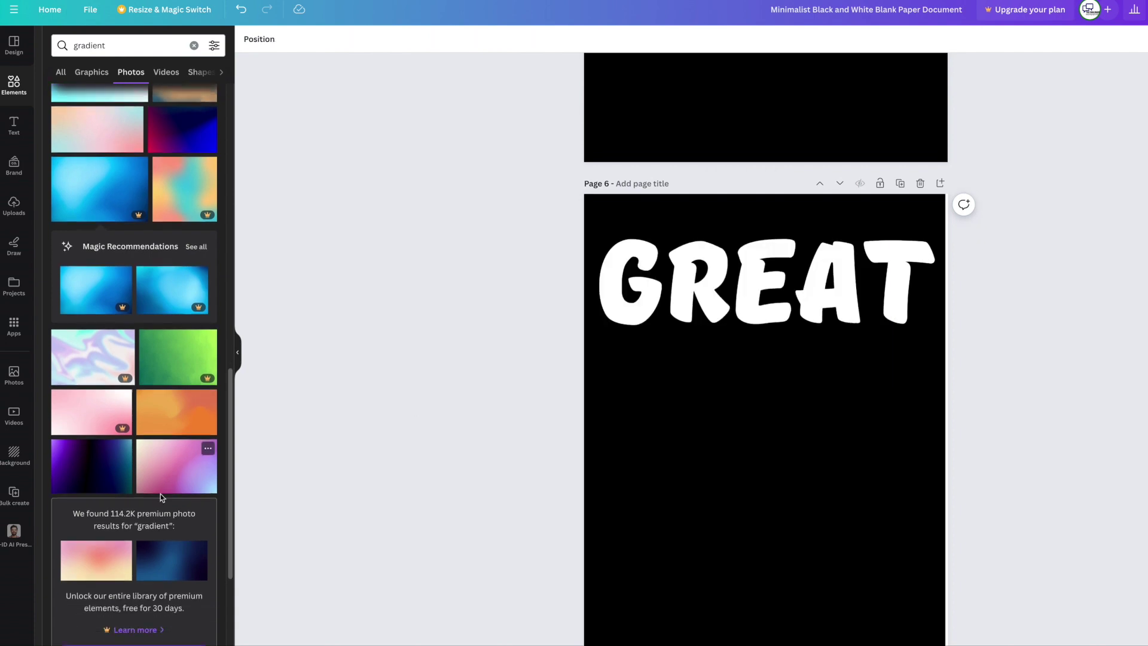
click(179, 418)
drag(767, 423, 740, 336)
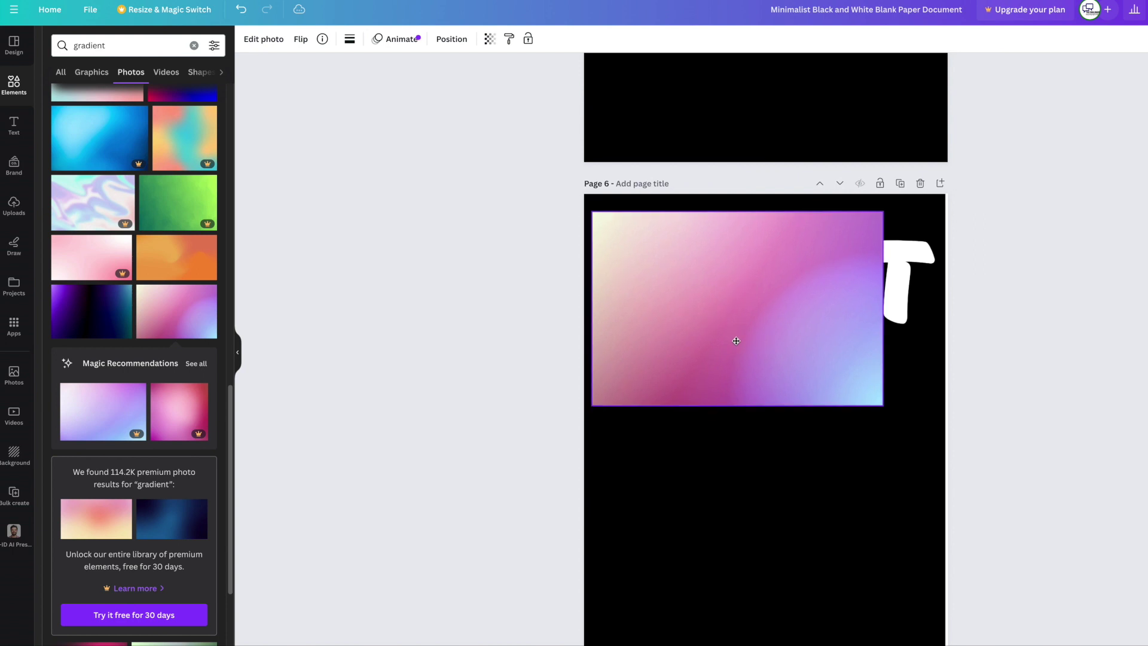
drag(741, 404, 740, 333)
drag(889, 271, 939, 274)
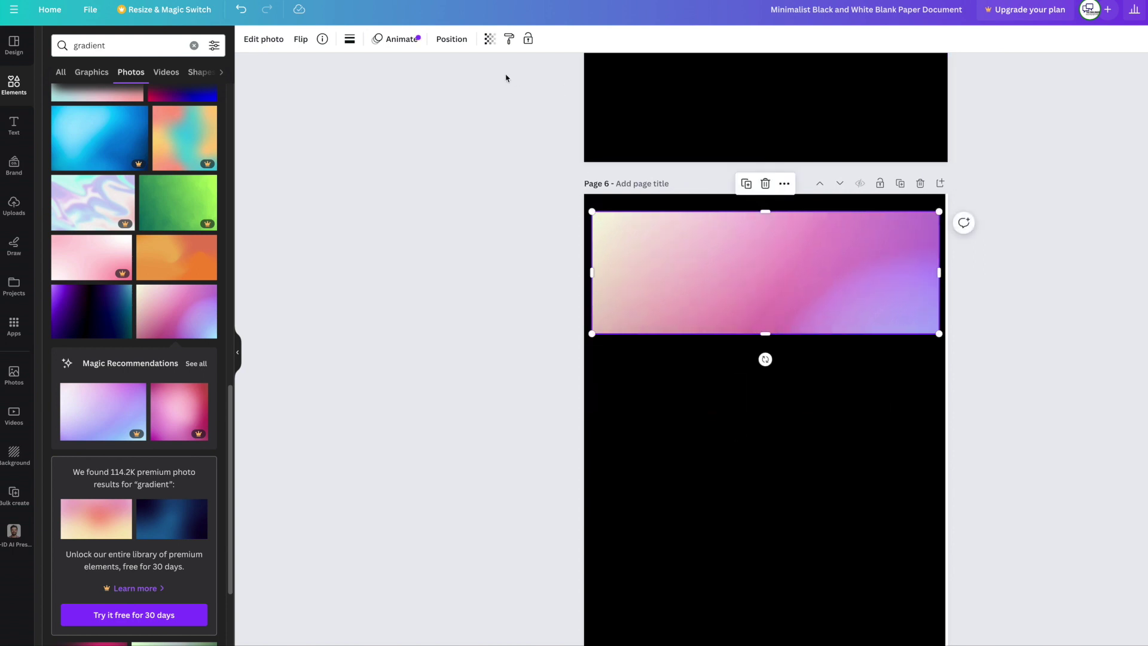
Send the pink and lilac gradient photo backward behind the cut-out GREAT screenshot on page 6.
click(454, 40)
click(190, 69)
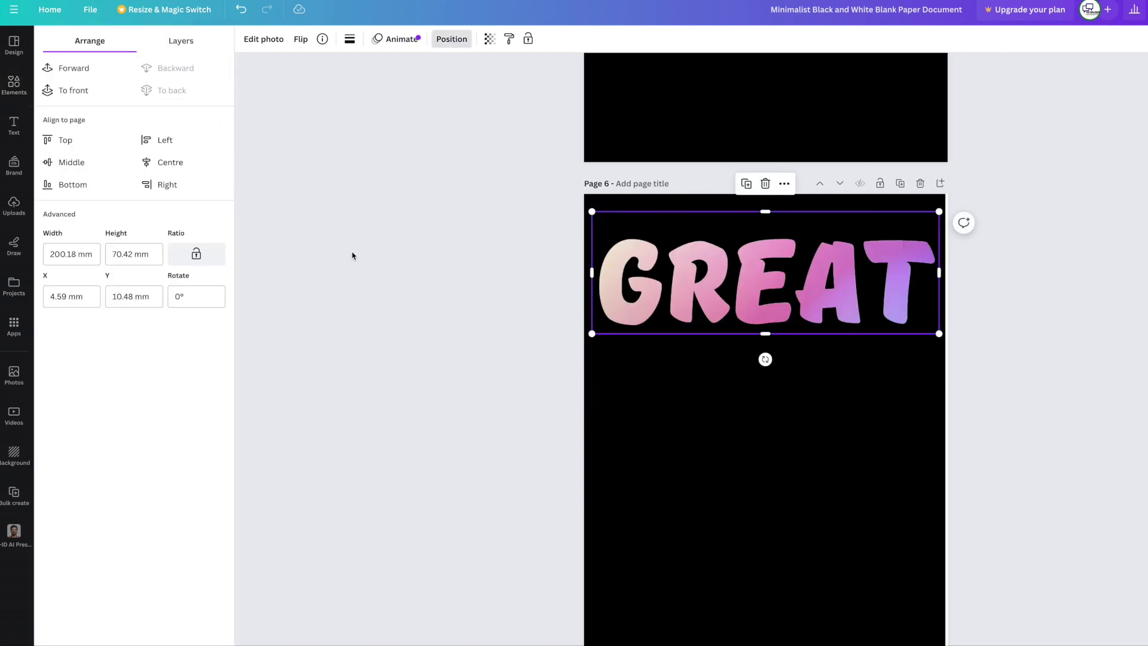
click(397, 293)
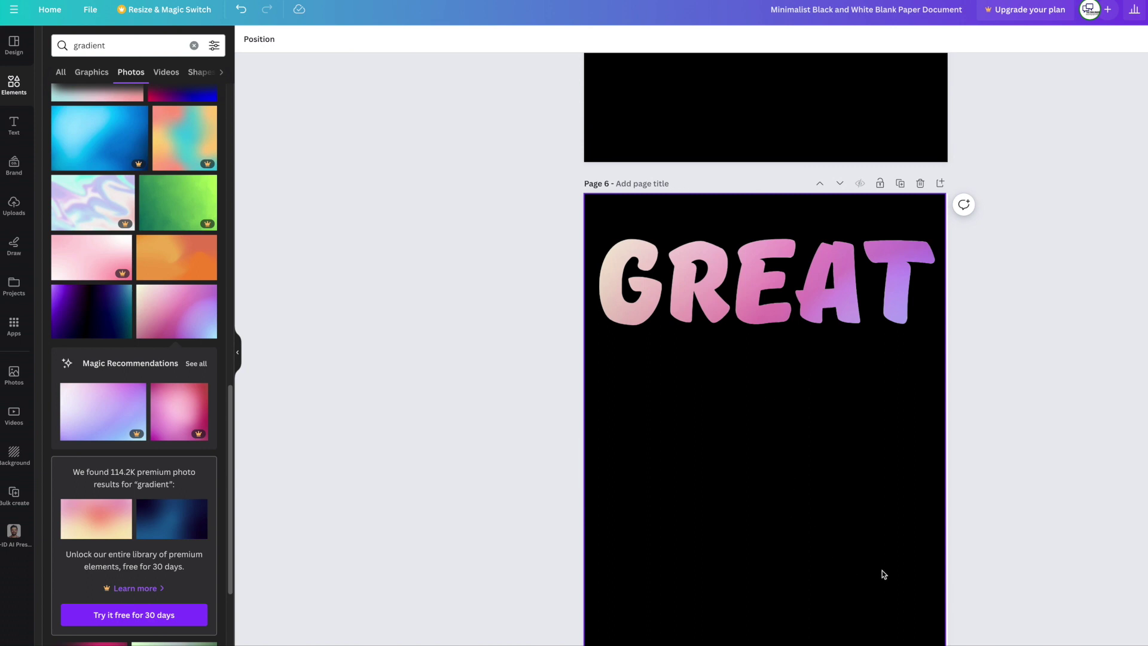
scroll(881, 571, up, 2)
scroll(881, 571, up, 2)
scroll(882, 570, down, 3)
scroll(881, 570, up, 3)
Add a blank page after page 7.
scroll(881, 571, down, 12)
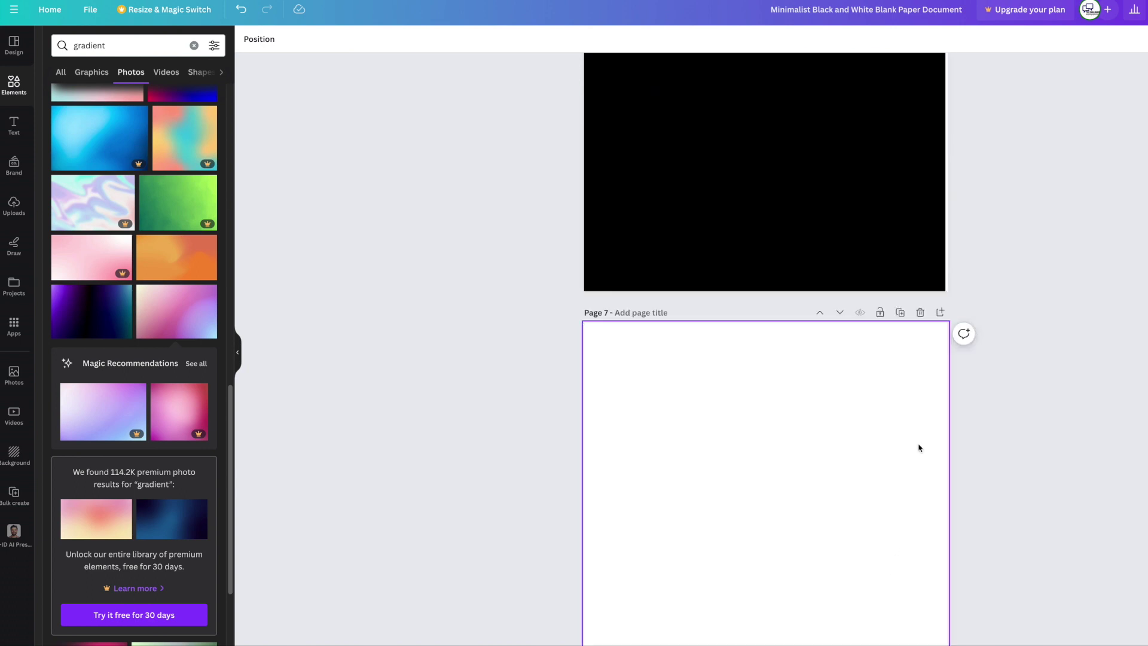
click(940, 312)
scroll(1071, 283, up, 3)
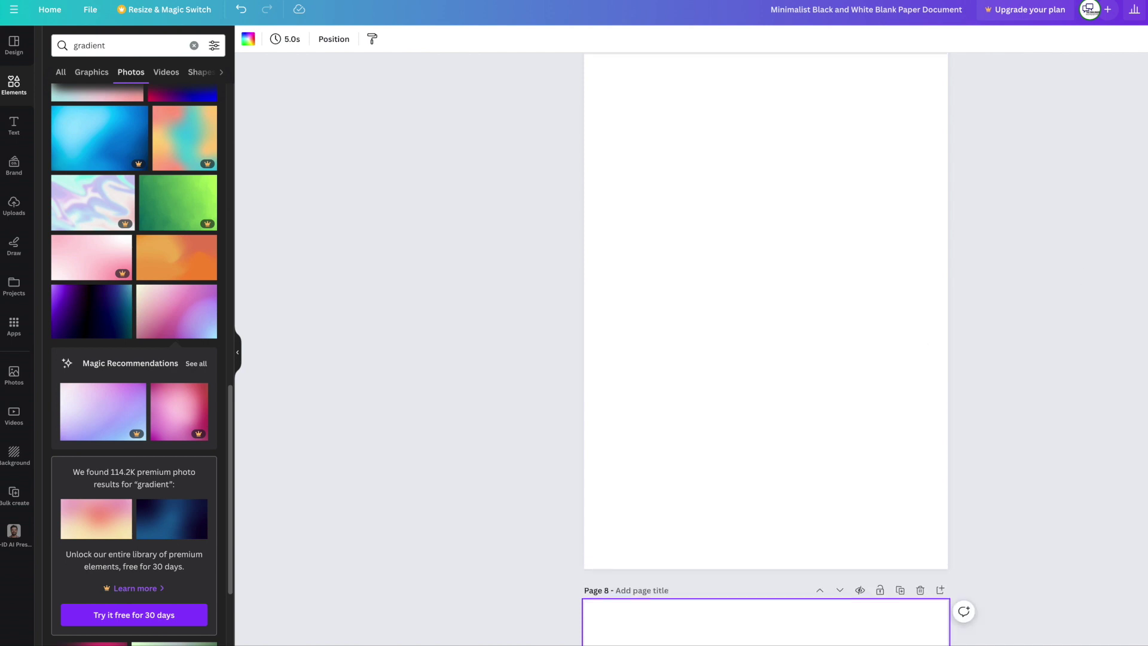
Place the cut-out GREAT screenshot on page 7 and enlarge it to fill the page.
drag(419, 323, 736, 243)
scroll(1051, 202, up, 2)
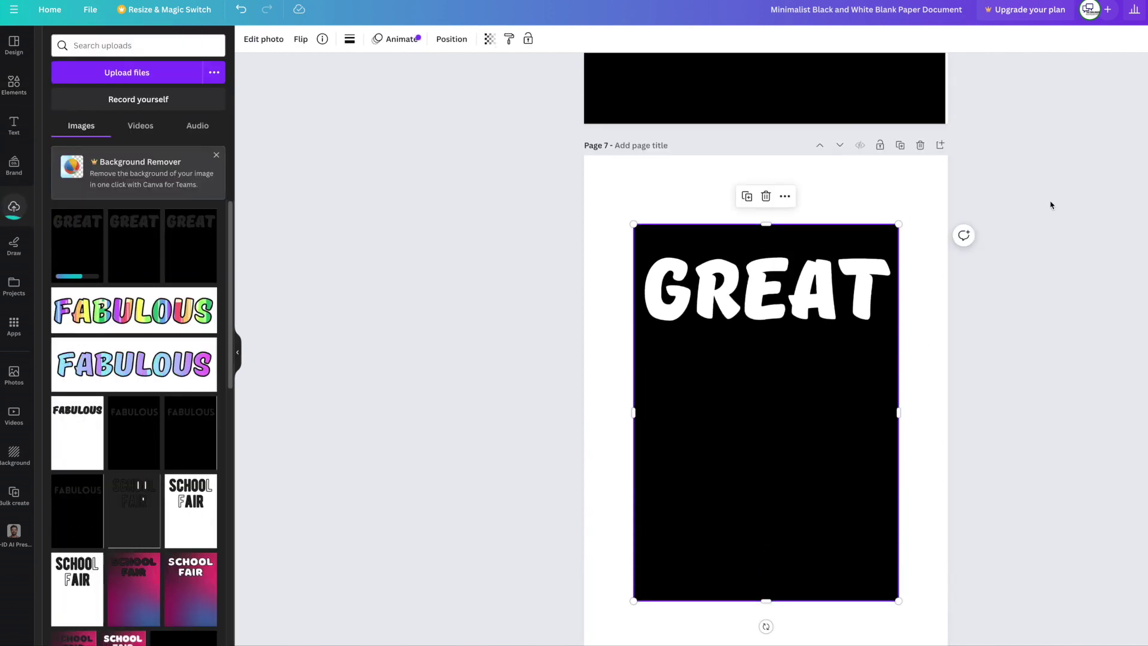
drag(766, 396, 717, 245)
drag(854, 436, 946, 571)
Apply the red, purple and blue wavy striped background from the gradient backgrounds to page 7.
click(14, 85)
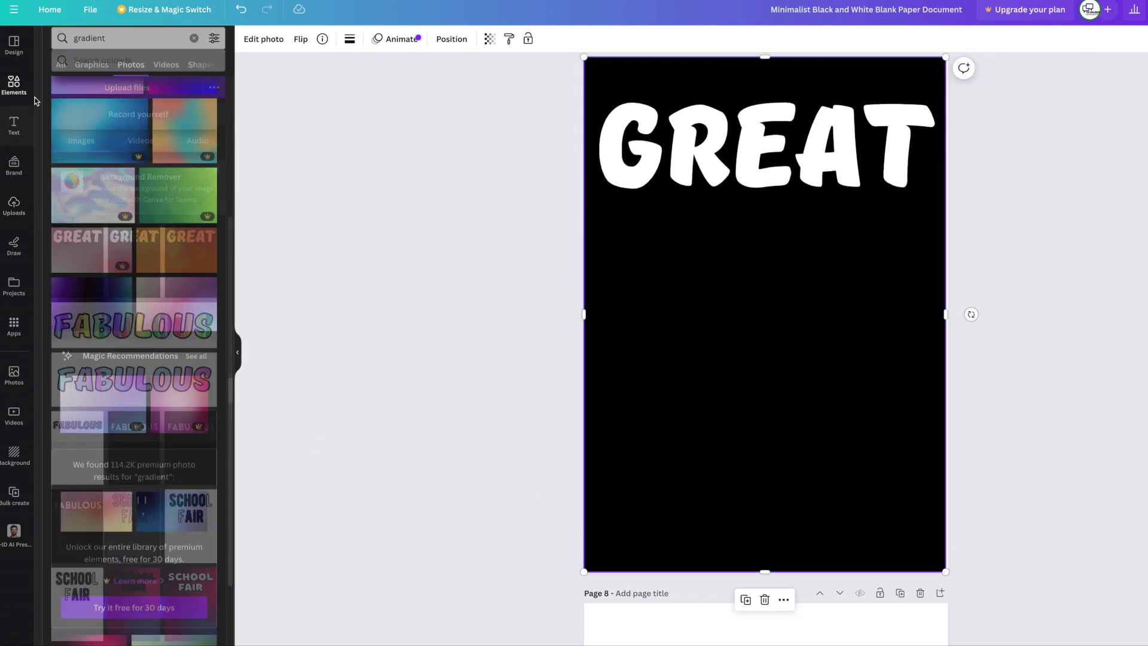
click(15, 456)
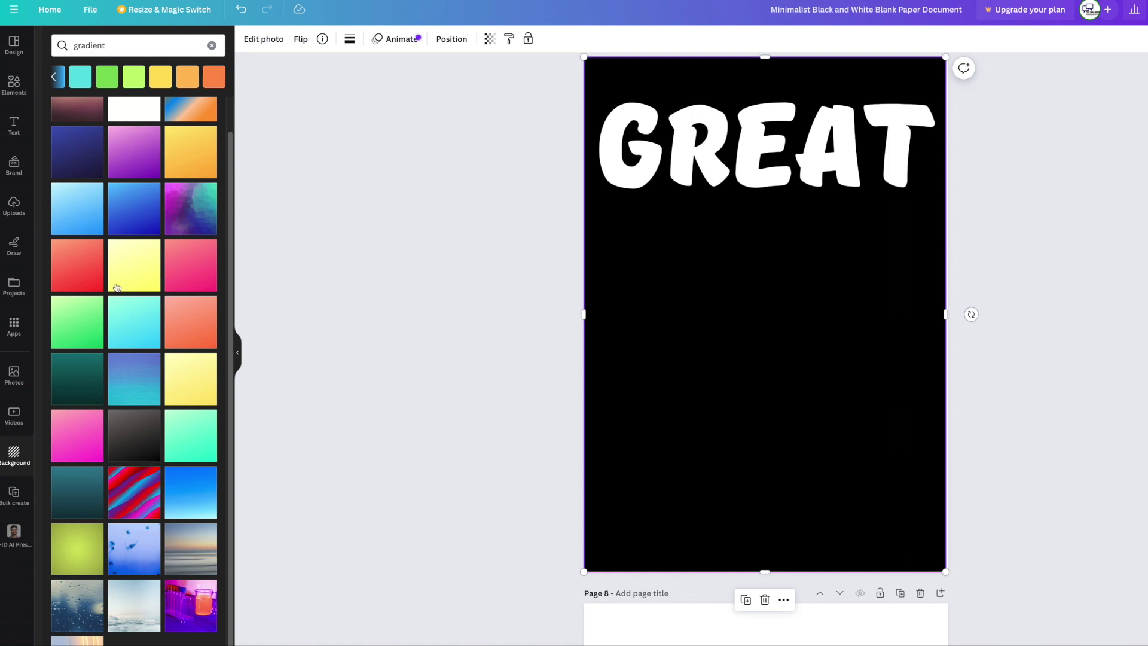
click(151, 475)
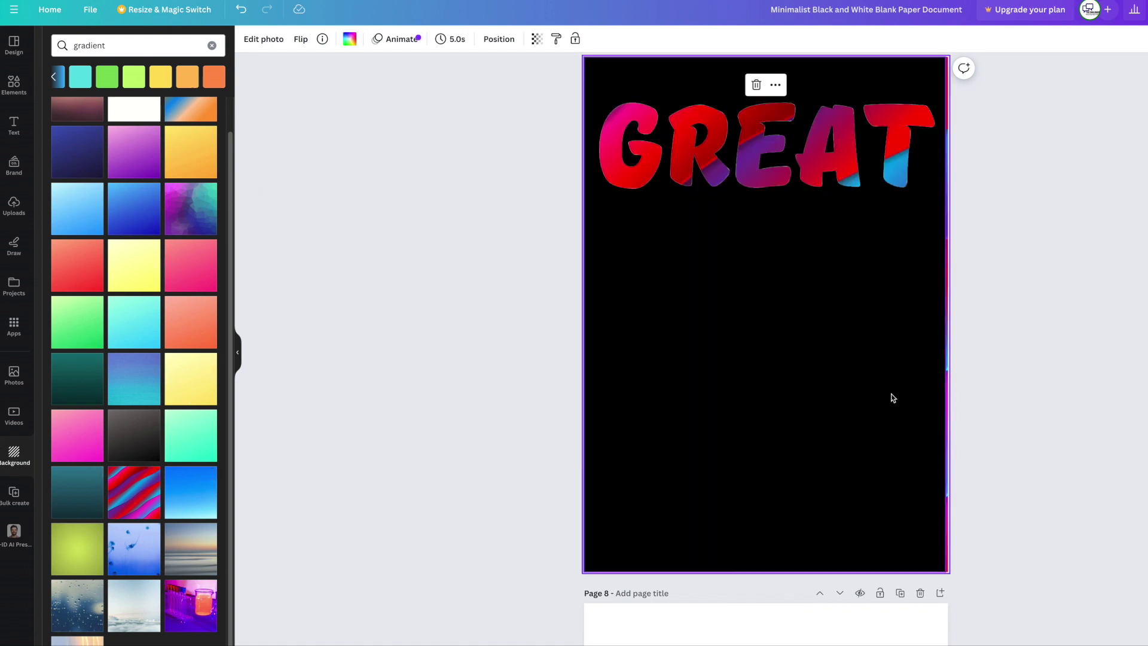
Duplicate page 7 and delete the striped background from the copy, keeping the GREAT screenshot aligned to the page.
scroll(891, 397, up, 1)
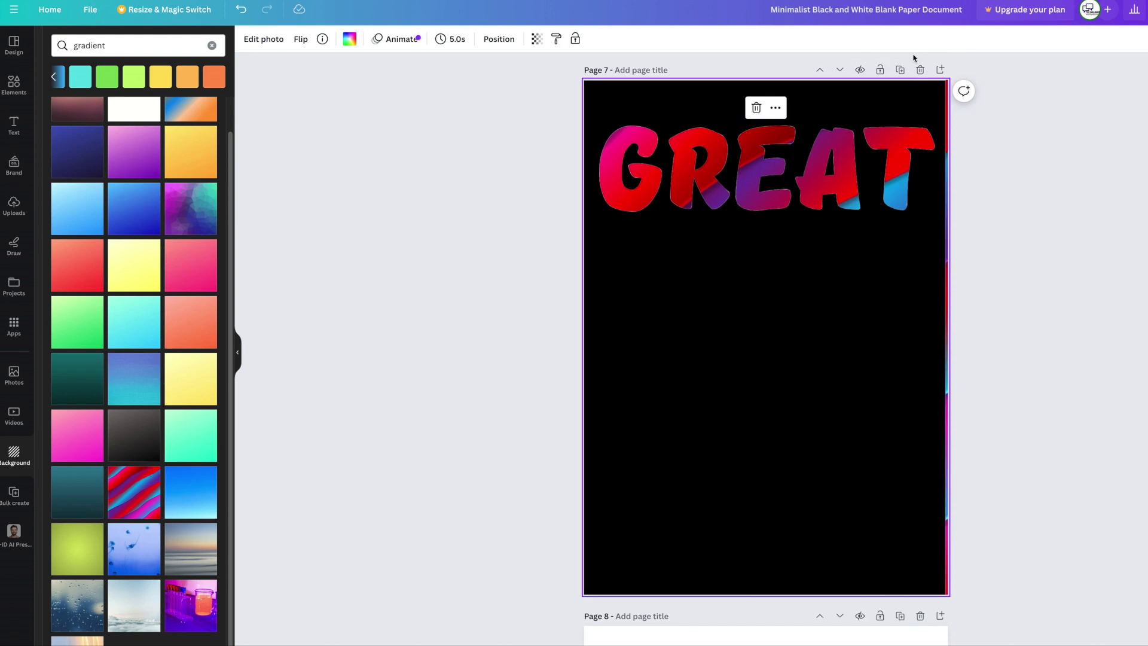
click(900, 70)
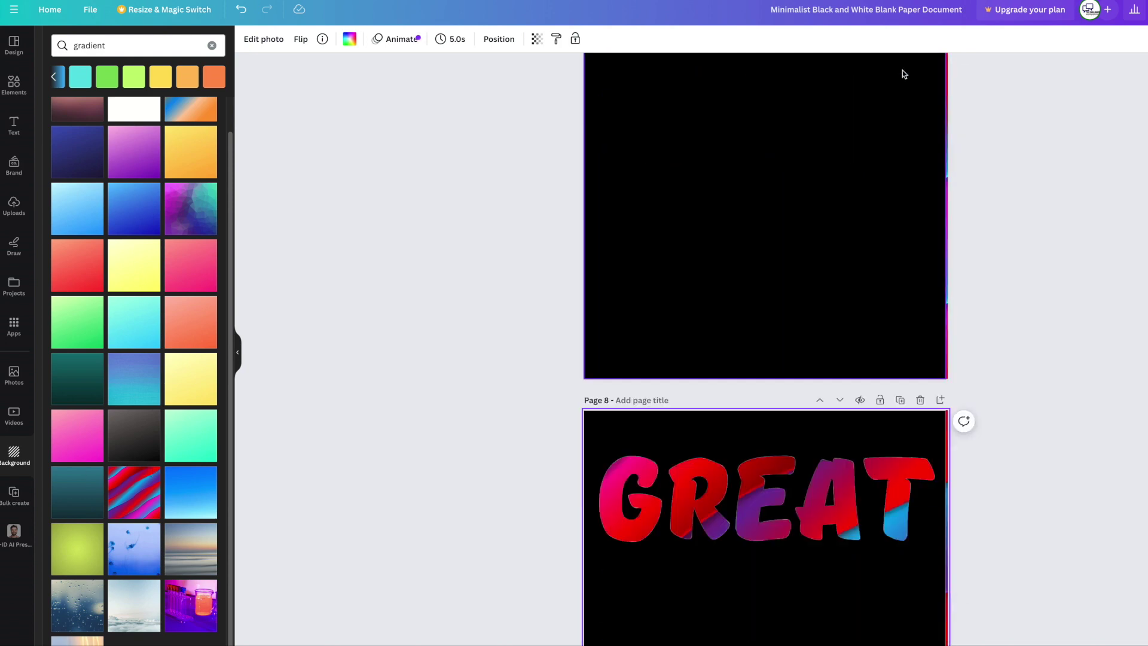
drag(917, 397, 868, 398)
key(Delete)
drag(782, 403, 825, 400)
Browse the gradient backgrounds and apply the magenta, purple and teal one to page 8.
scroll(87, 469, down, 1)
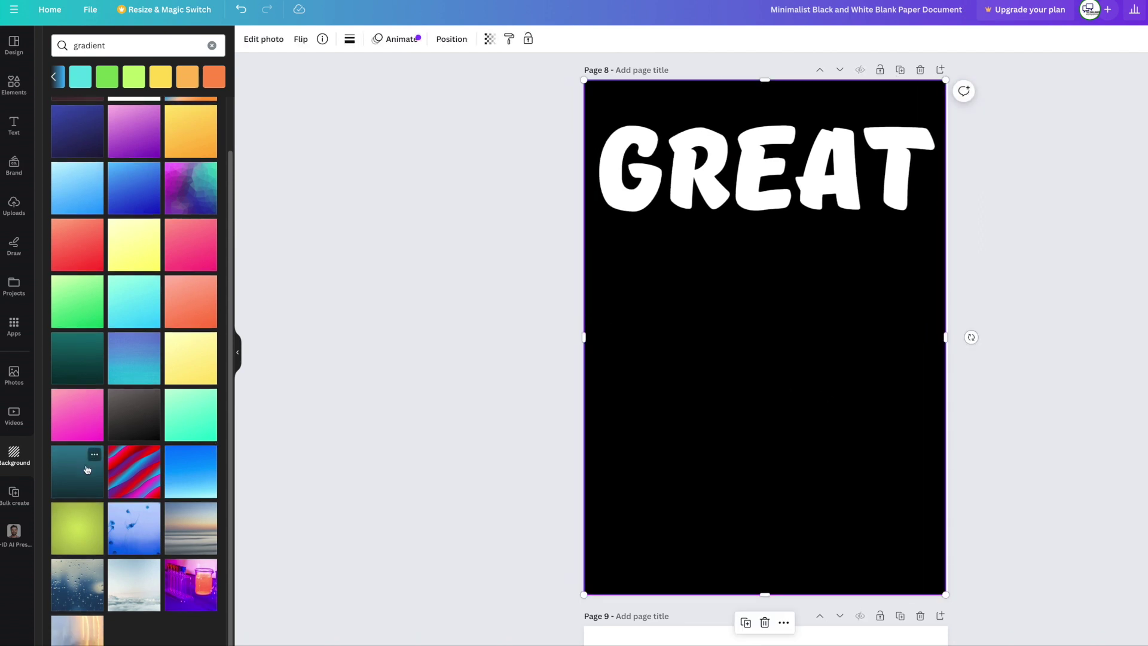
scroll(87, 470, up, 1)
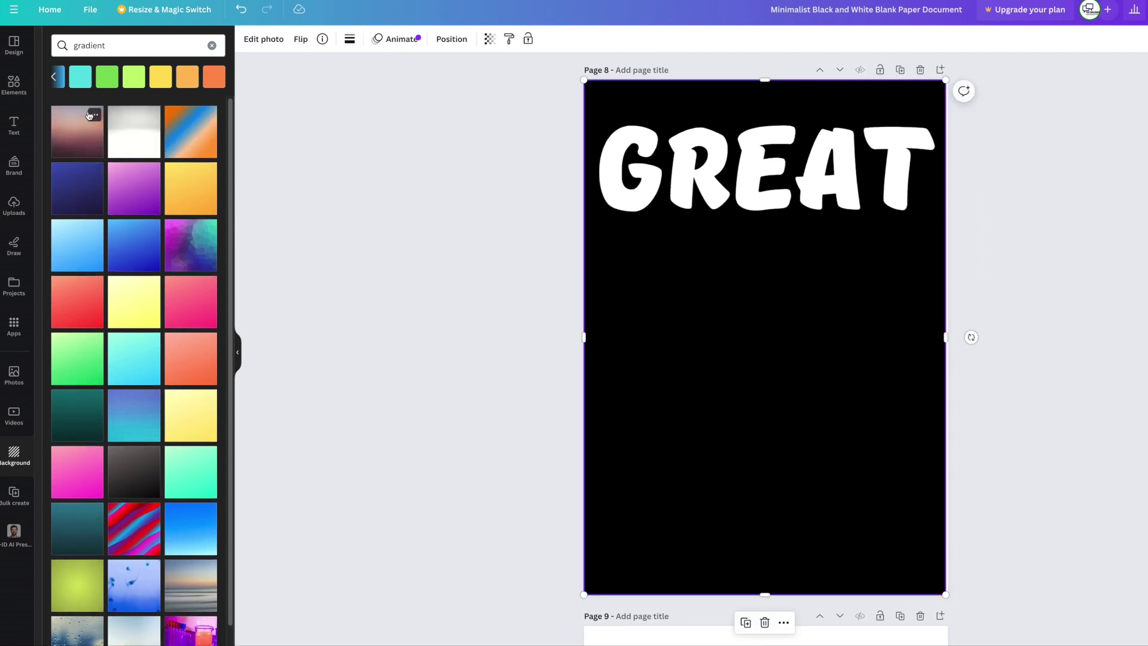
scroll(116, 314, down, 1)
scroll(119, 316, up, 1)
scroll(136, 478, down, 1)
scroll(144, 530, up, 1)
click(208, 230)
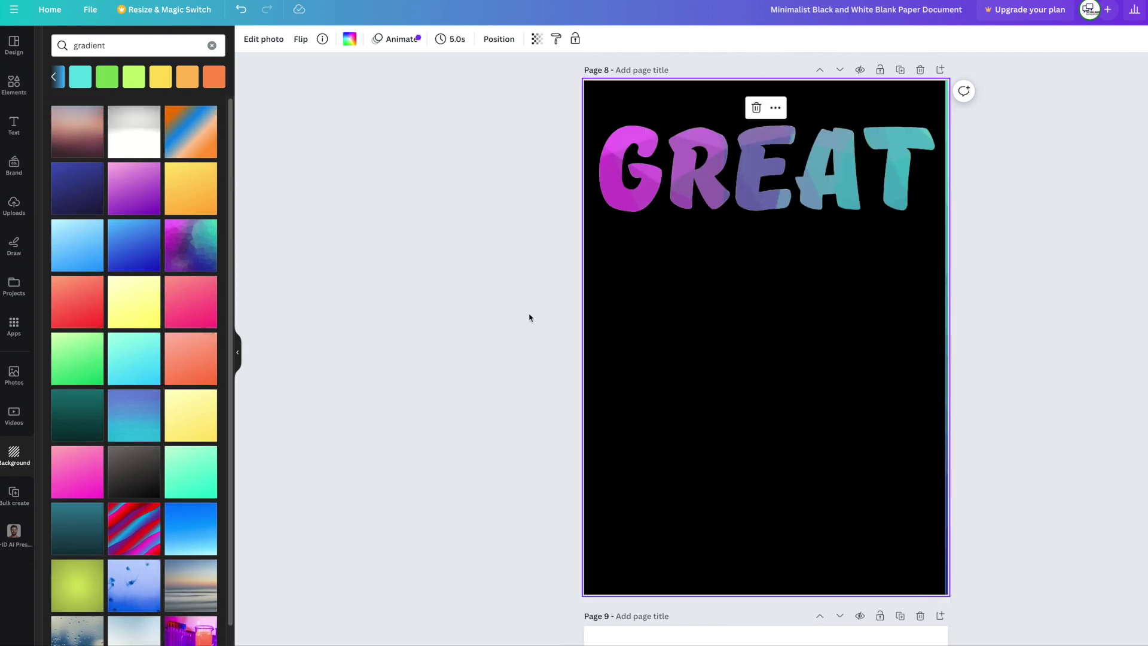
Duplicate page 8 and delete the magenta and teal background from the copy, keeping the GREAT screenshot aligned to the page.
scroll(752, 403, up, 20)
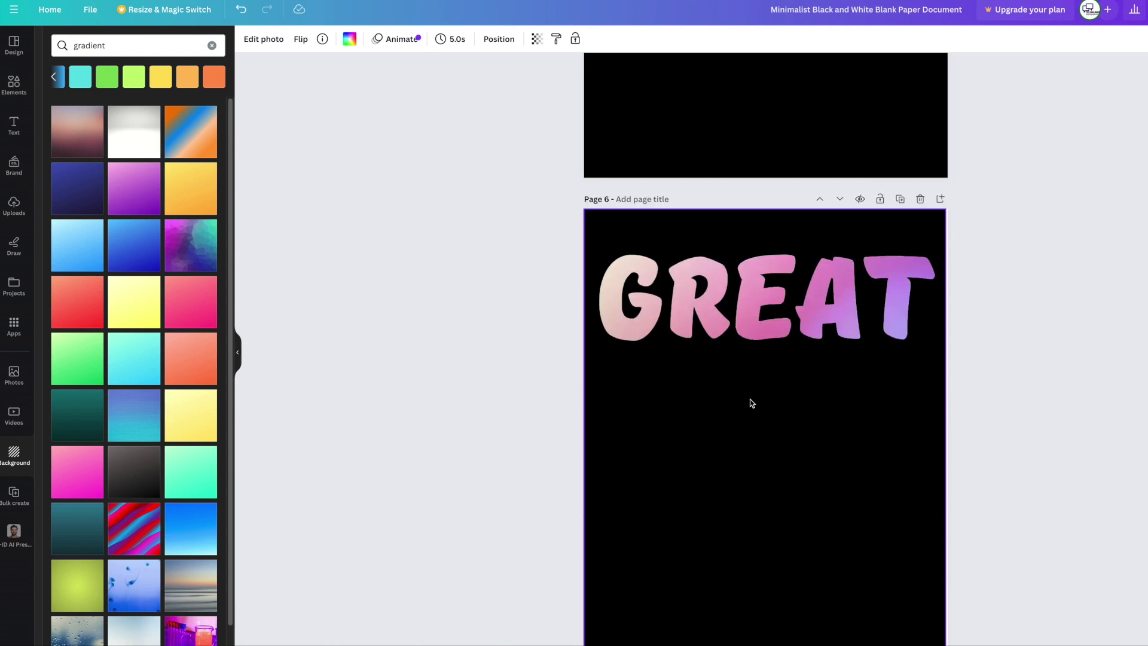
scroll(752, 403, up, 12)
scroll(752, 403, down, 14)
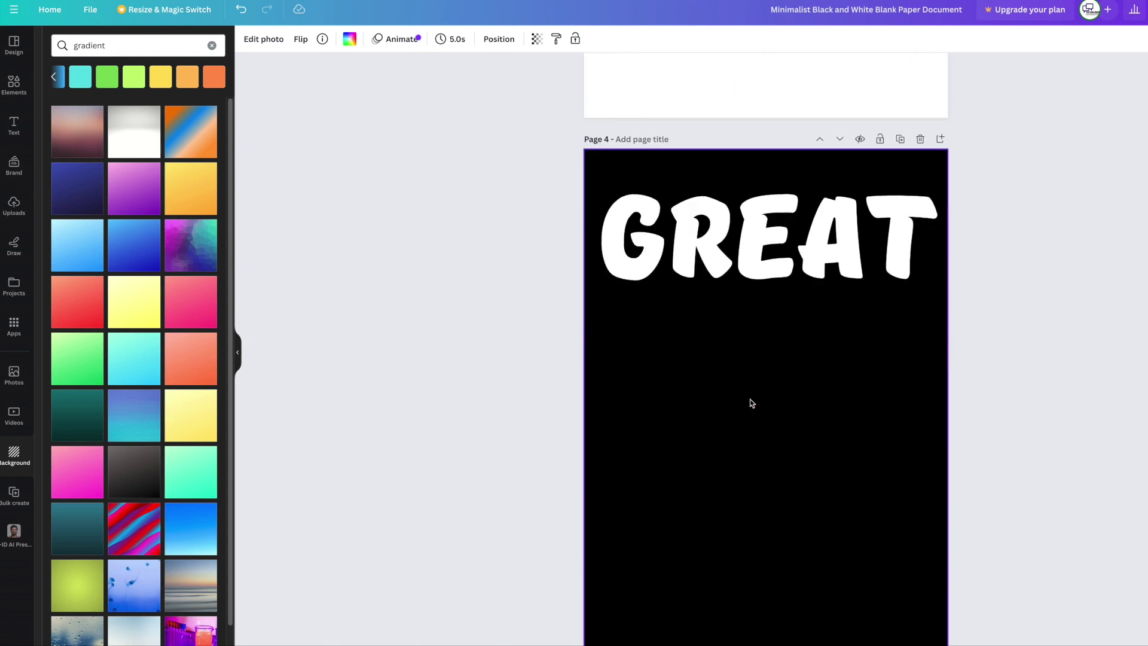
scroll(751, 403, down, 20)
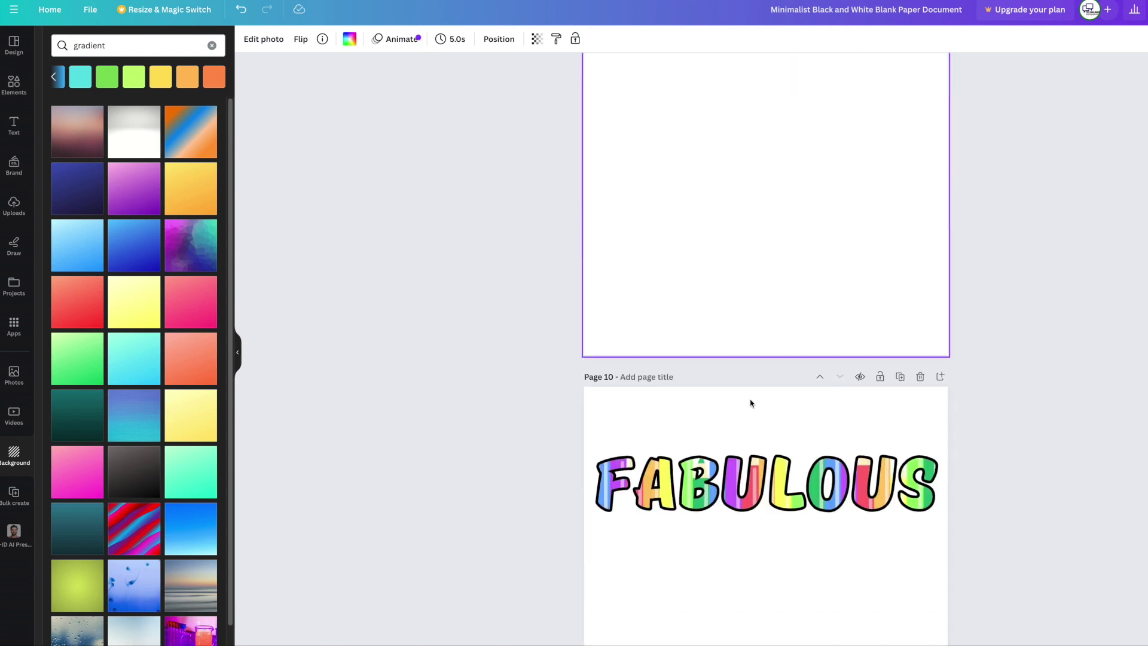
scroll(751, 403, up, 2)
click(914, 432)
key(Delete)
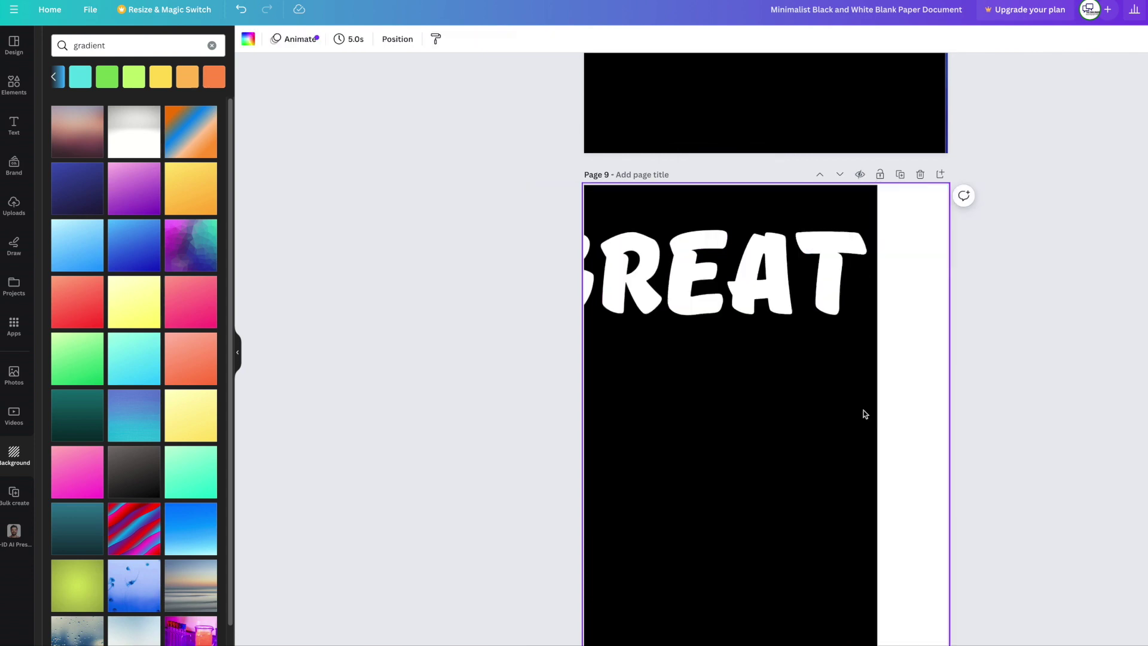
drag(828, 411, 839, 411)
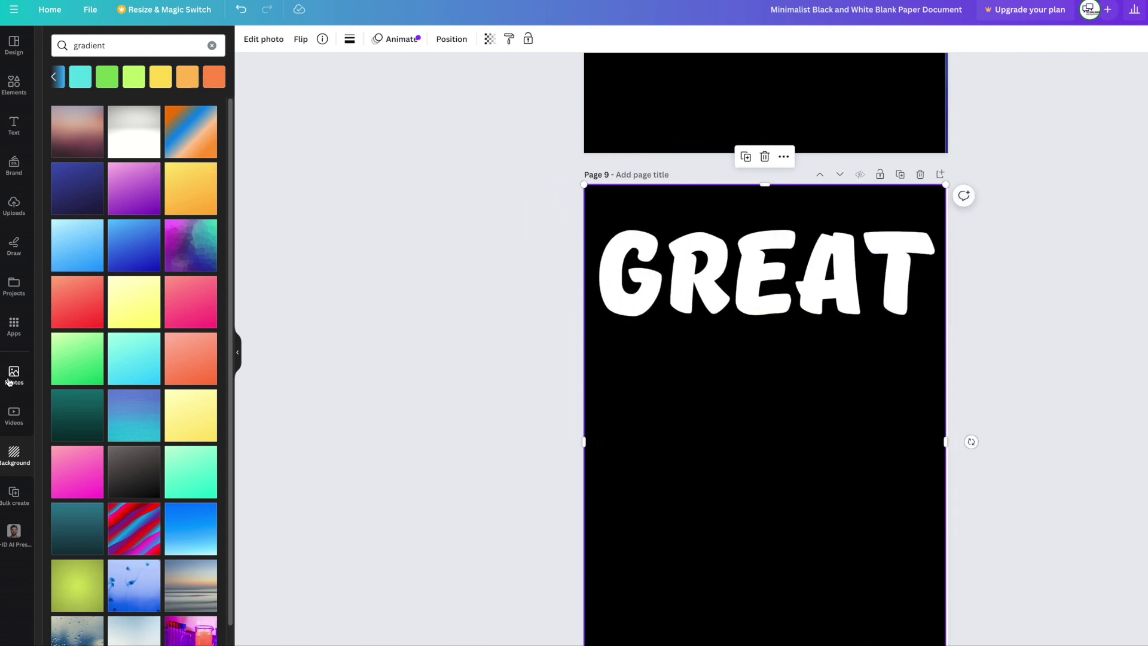
Search the photo library for "bright" and look through the results for a photo to fill the GREAT lettering.
click(9, 381)
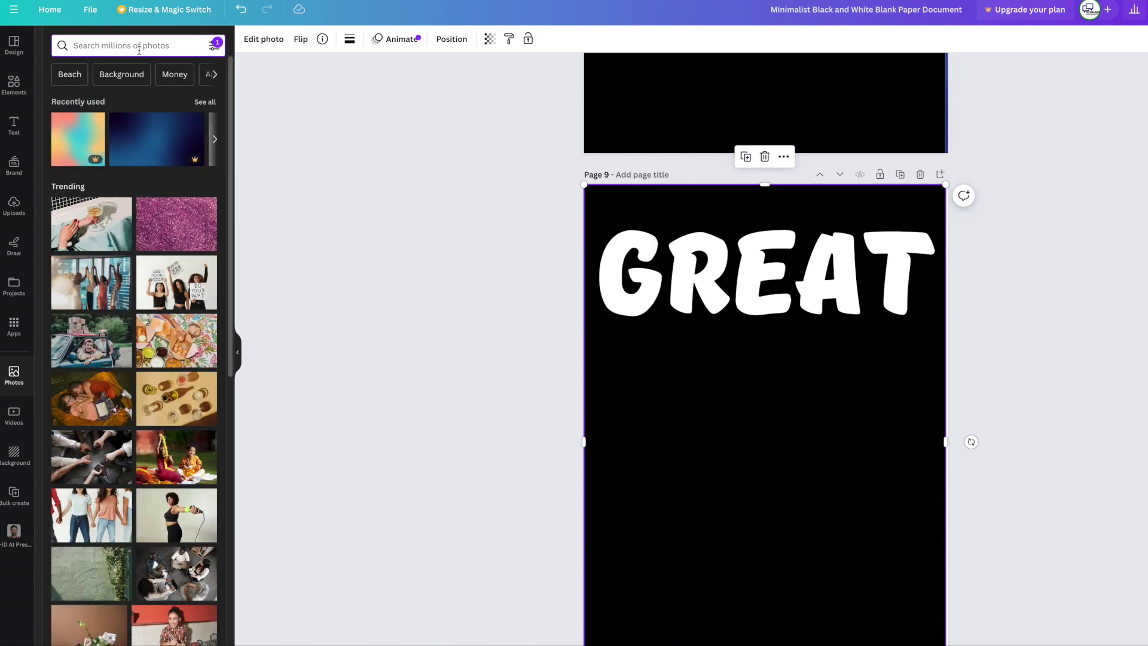
text(bright)
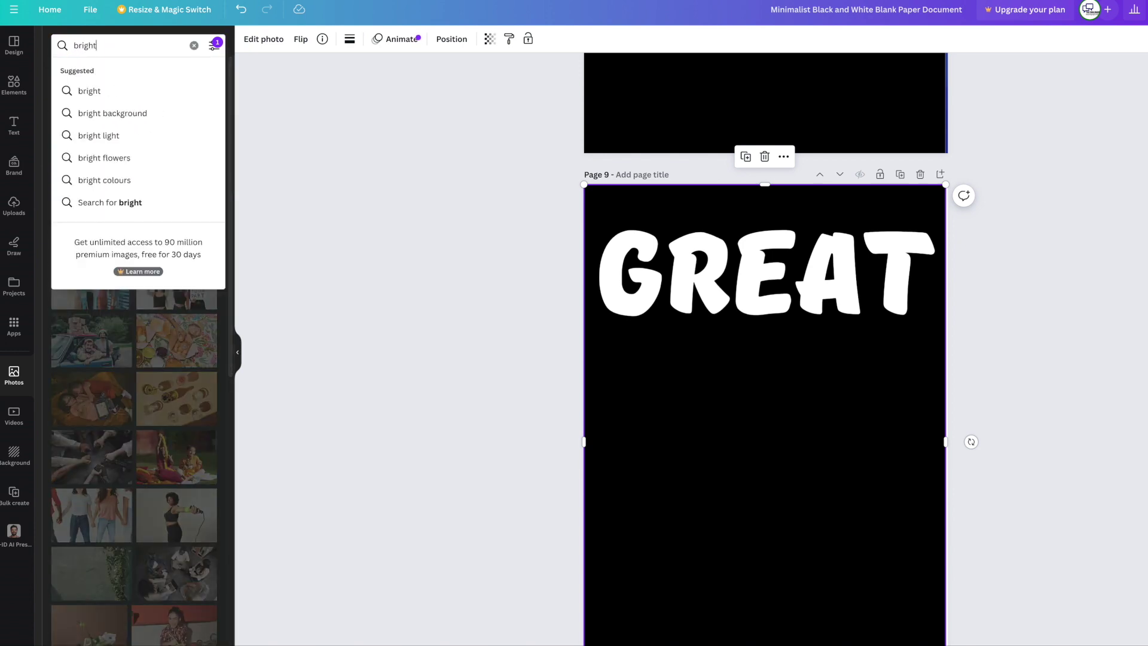
key(Return)
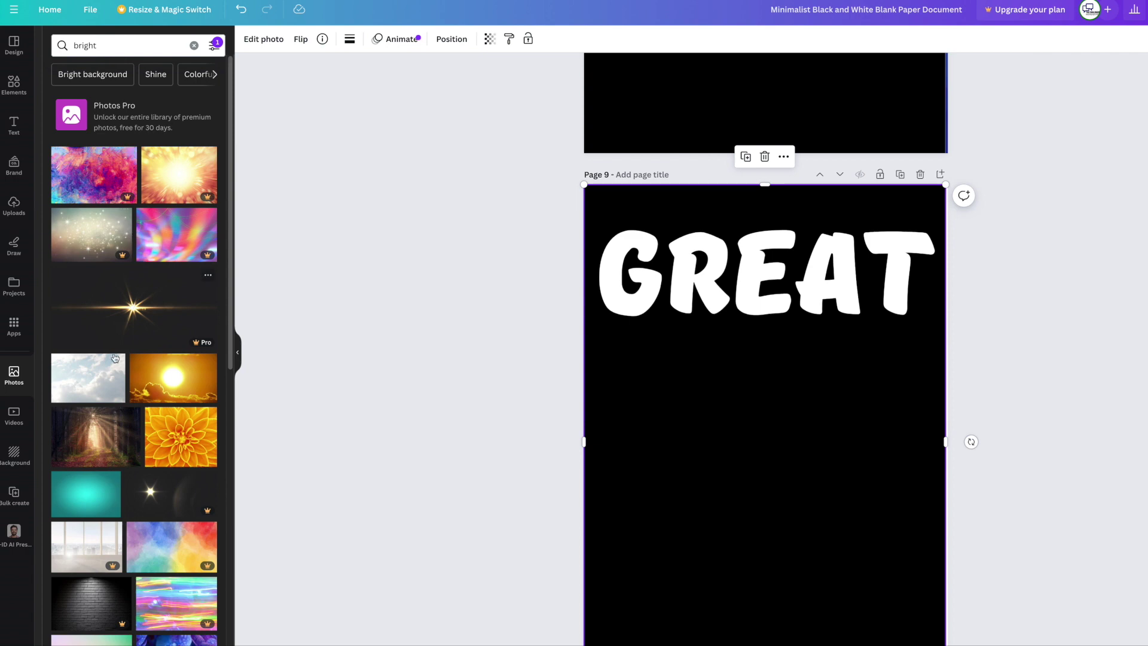
scroll(162, 388, down, 7)
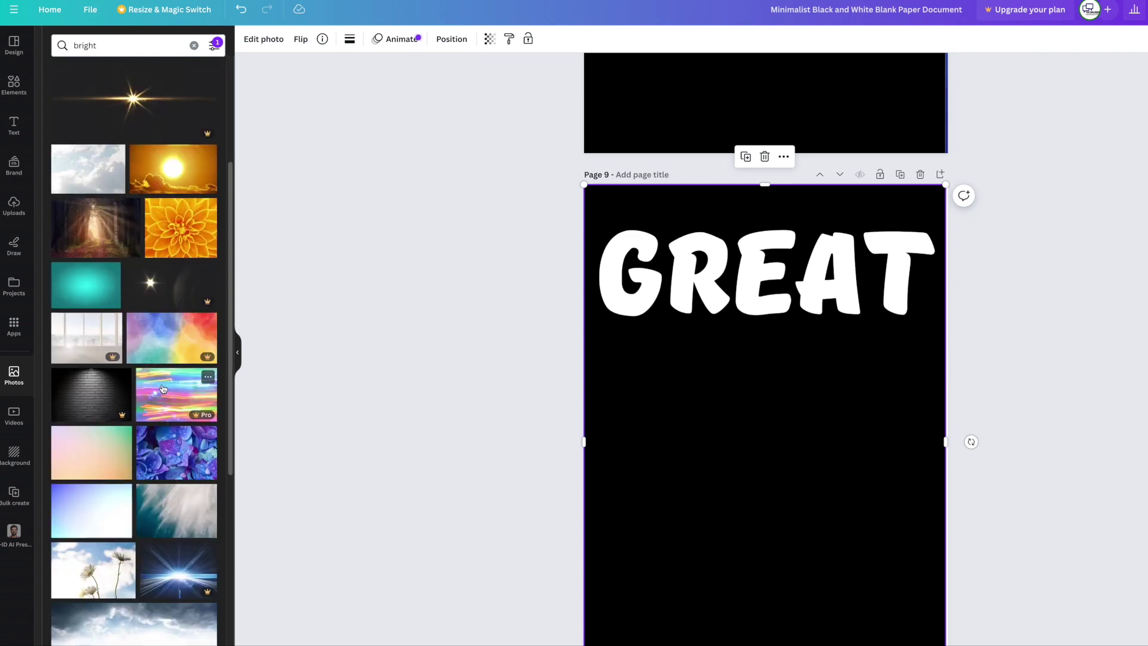
scroll(163, 388, down, 4)
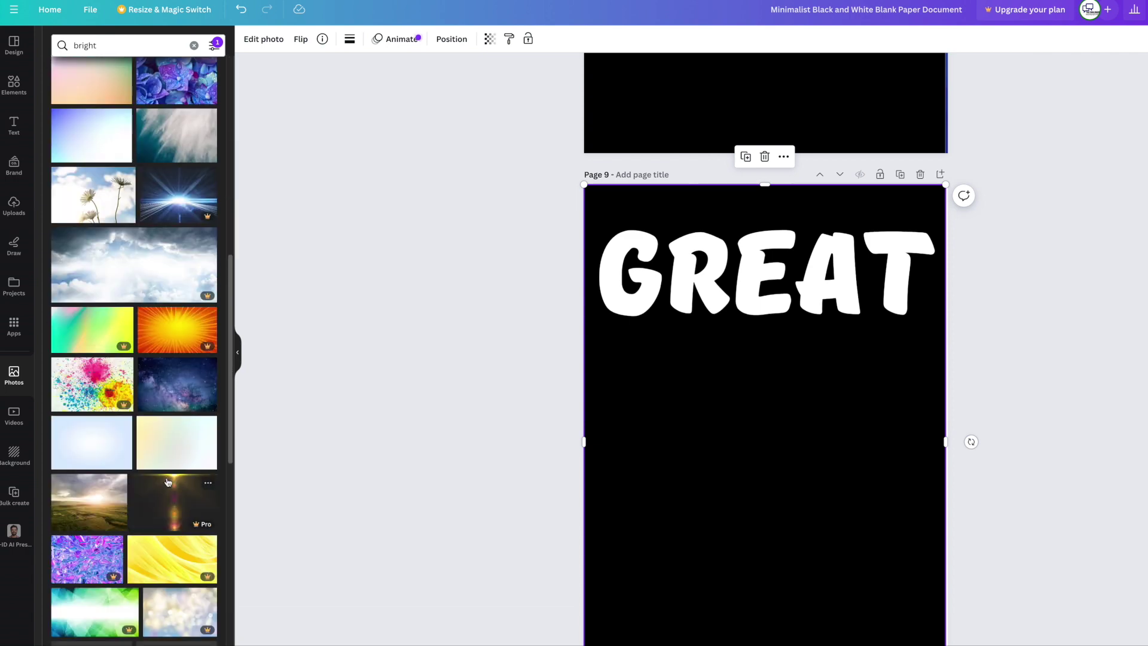
scroll(168, 482, down, 4)
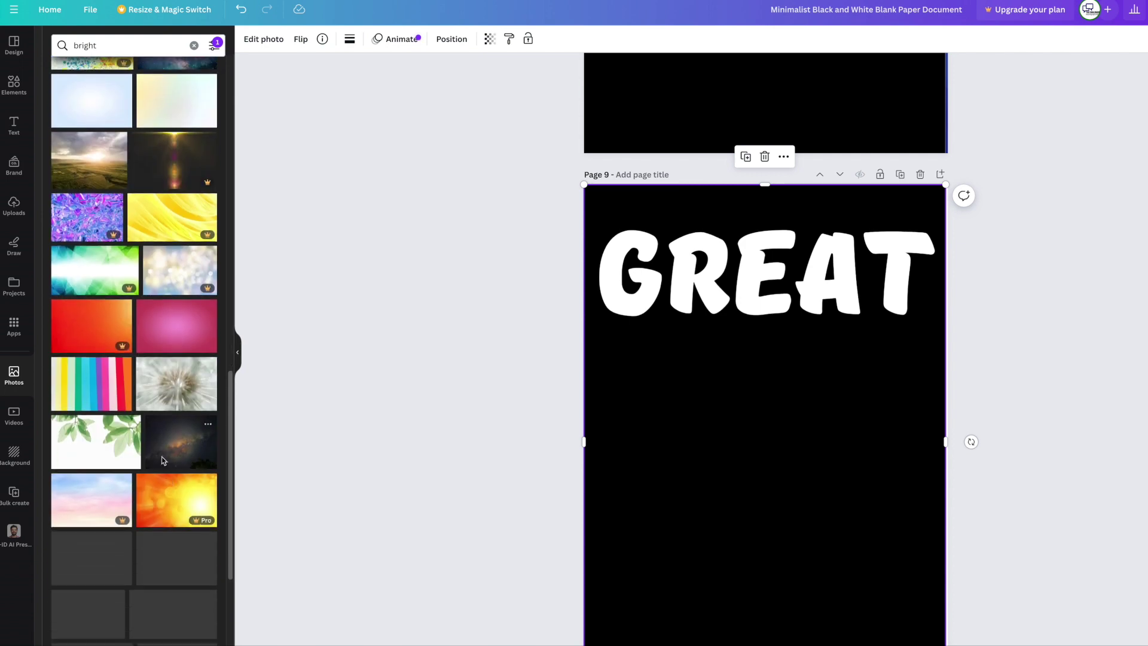
scroll(167, 473, down, 2)
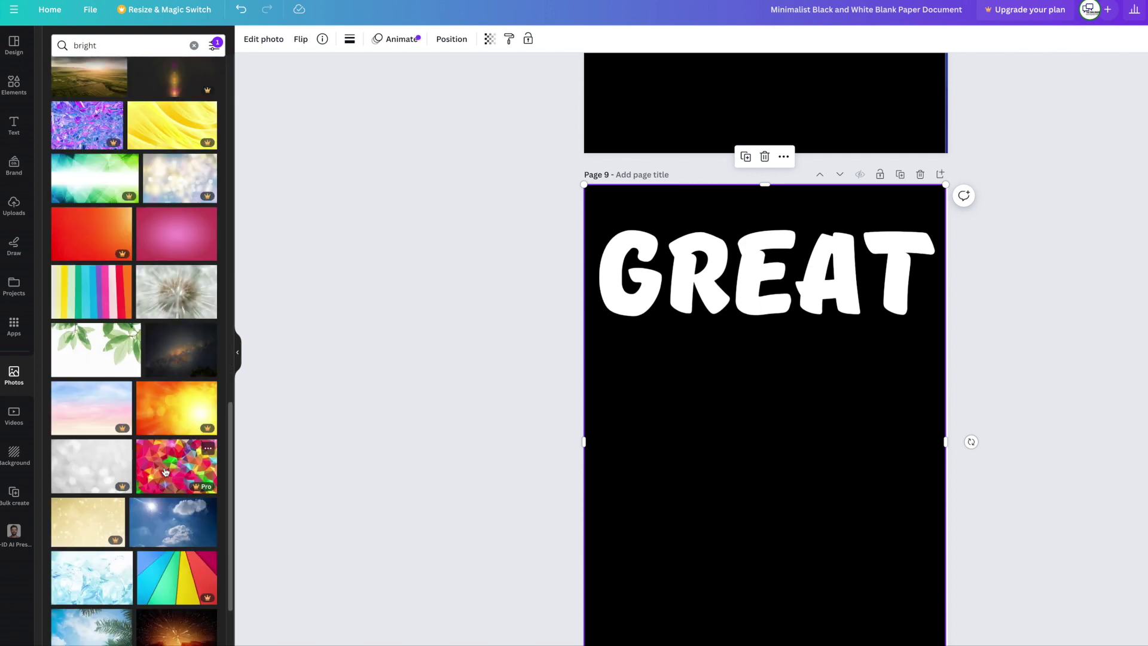
scroll(165, 472, down, 3)
scroll(128, 487, down, 3)
scroll(128, 485, down, 8)
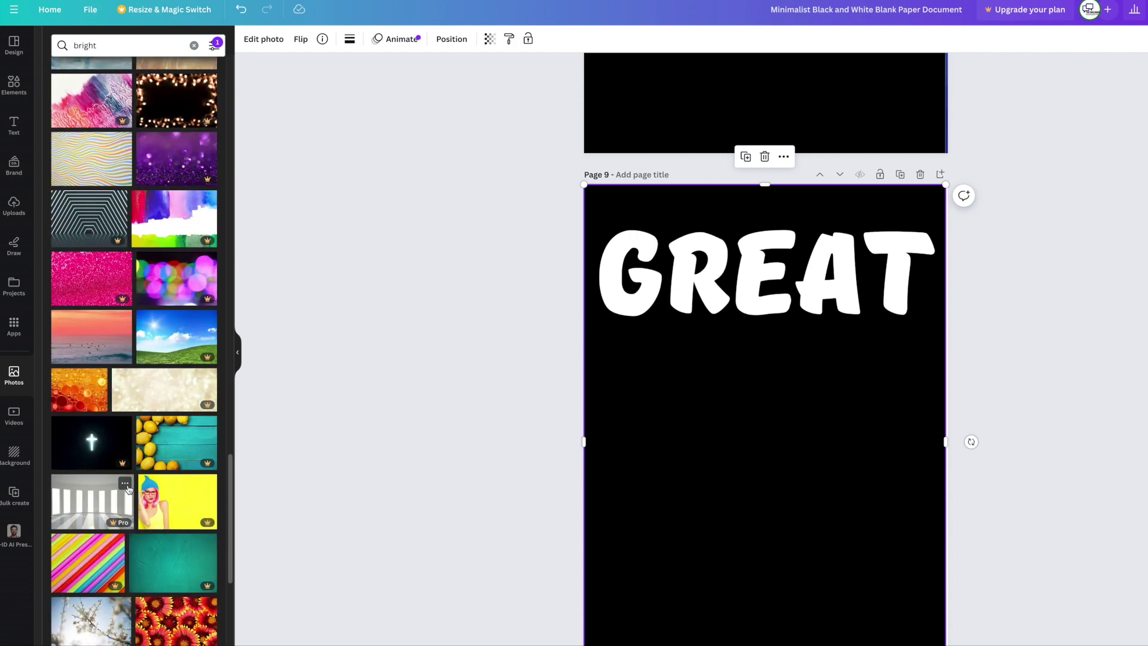
scroll(127, 488, down, 1)
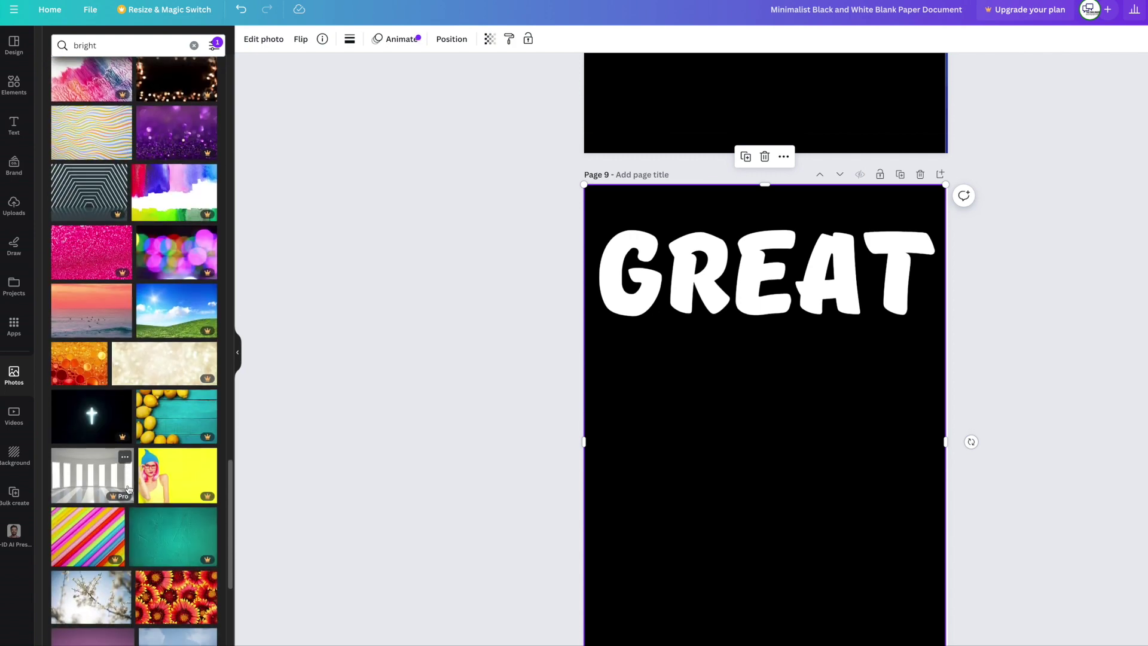
scroll(128, 490, down, 3)
scroll(129, 489, down, 11)
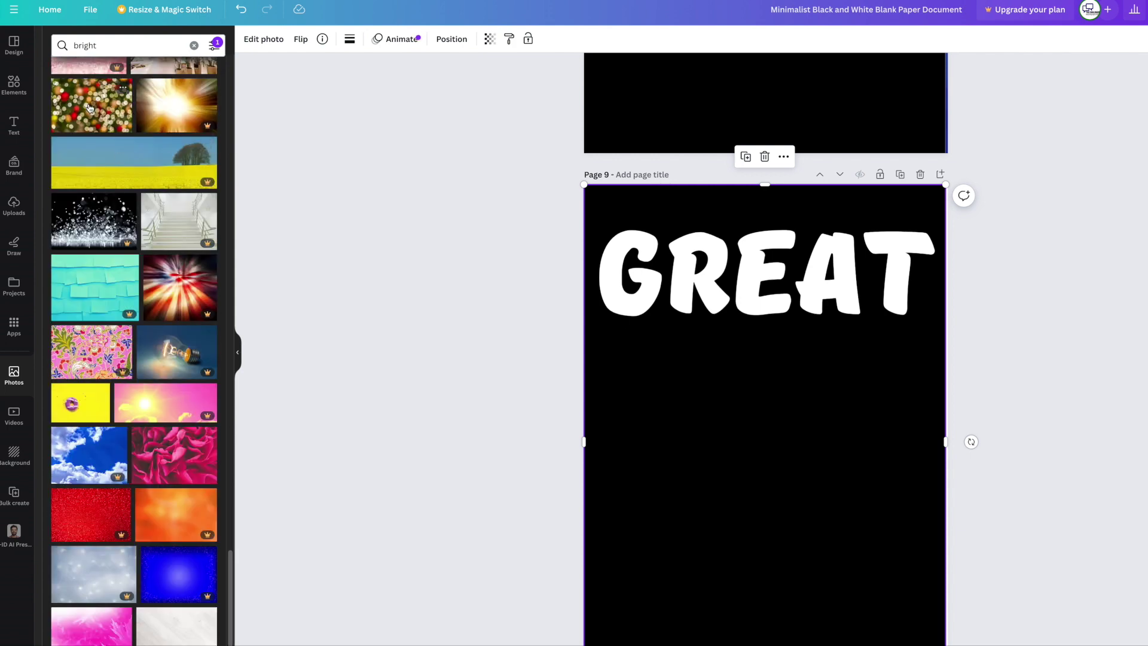
Add the red and gold bokeh lights photo to page 9, size it to about 197 × 112 mm over GREAT, and send it behind the lettering.
click(89, 109)
drag(747, 443, 723, 305)
drag(890, 305, 937, 304)
click(451, 39)
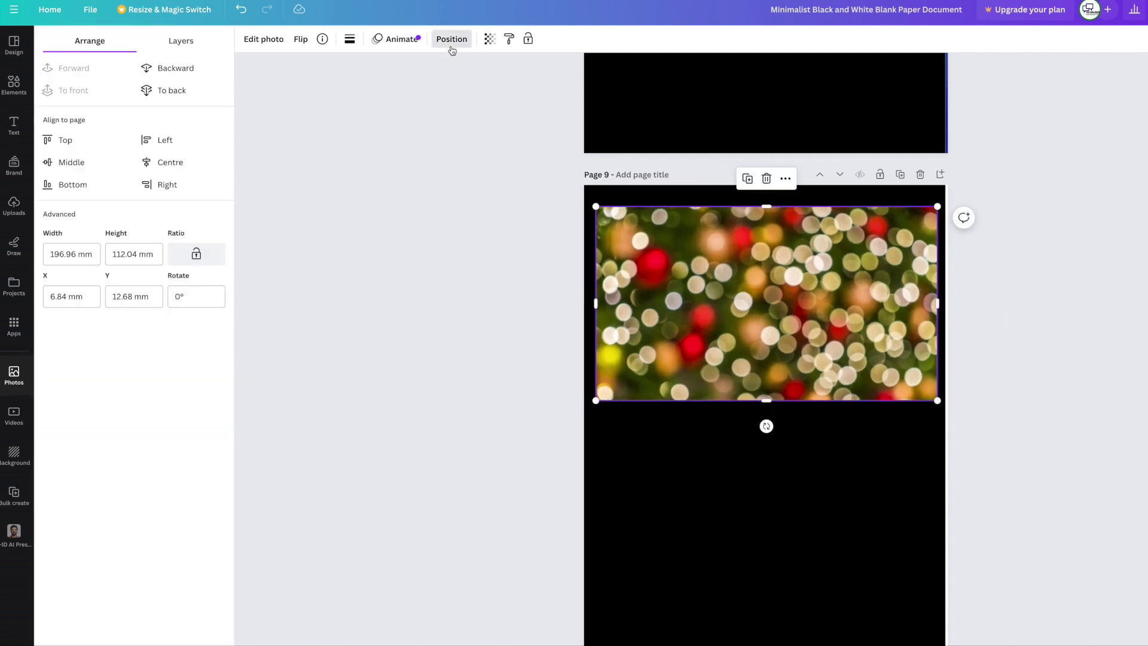
click(190, 74)
click(567, 336)
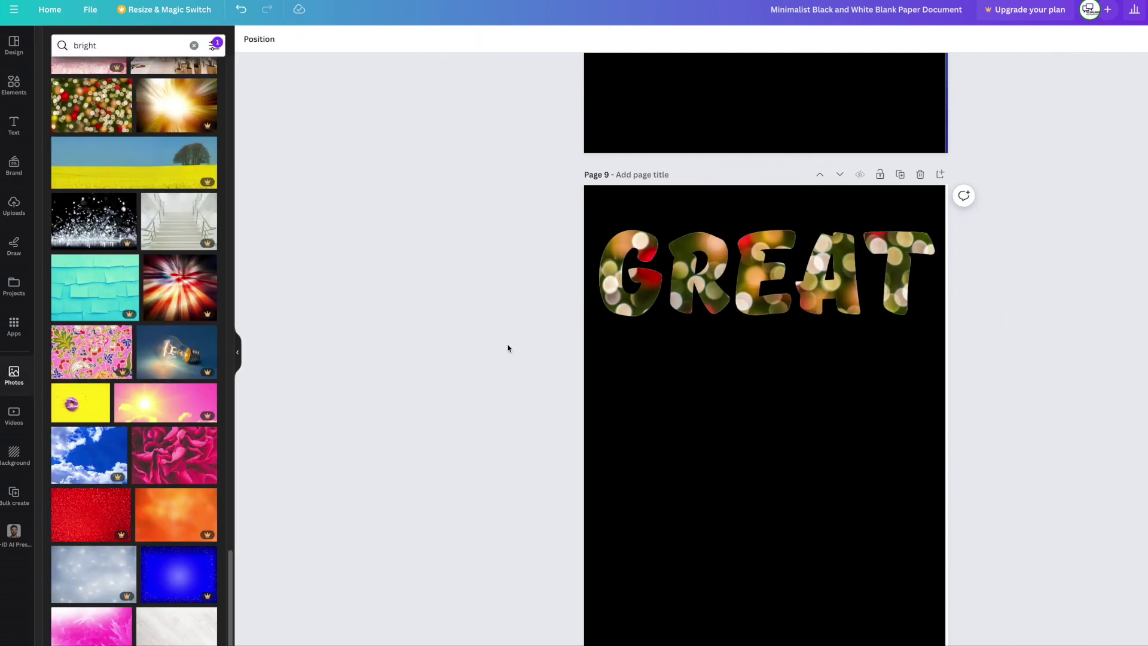
Capture screenshots of the bokeh-filled GREAT lettering on page 9 and the magenta-to-teal lettering on page 8.
scroll(924, 429, up, 10)
scroll(924, 436, down, 10)
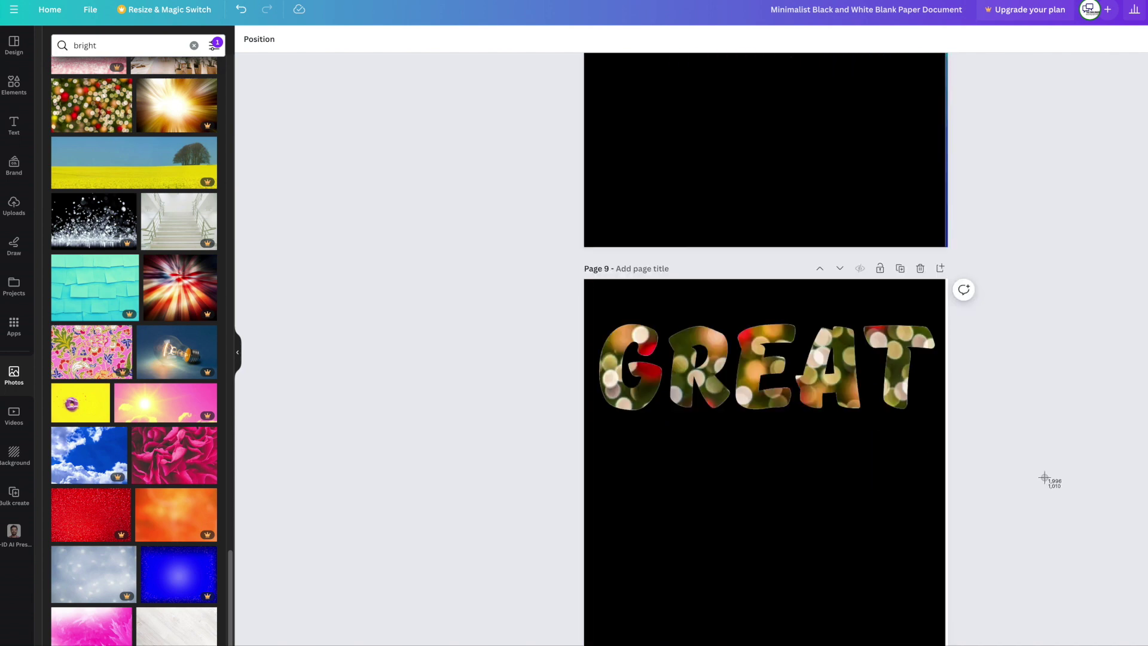
drag(592, 303, 908, 408)
scroll(904, 408, up, 8)
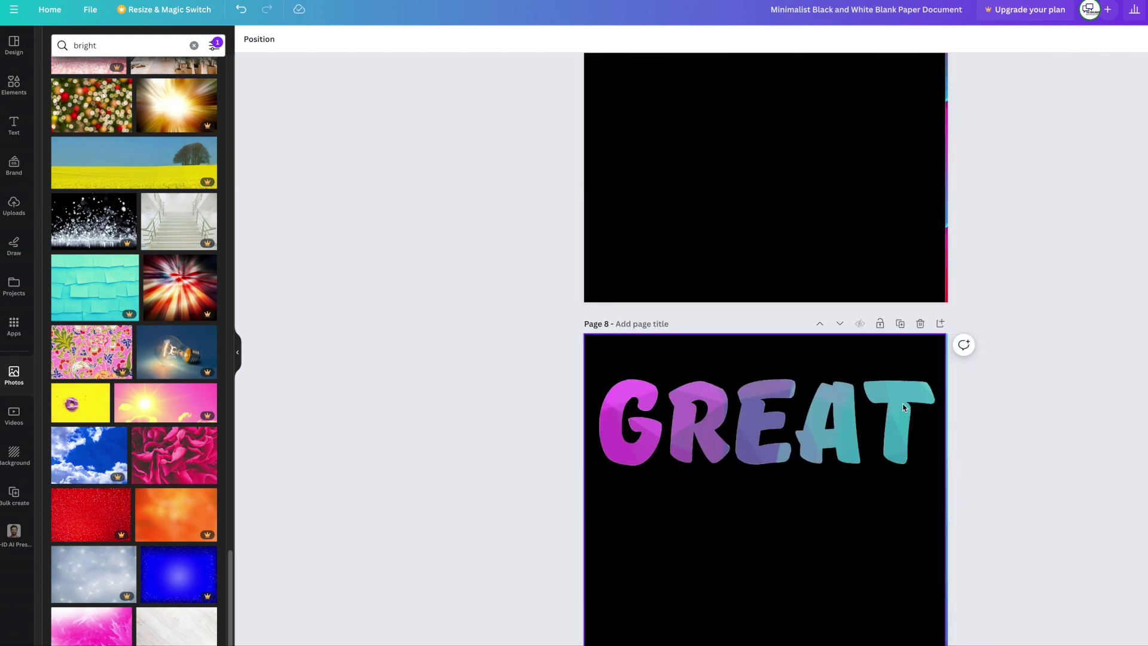
drag(582, 364, 944, 485)
Capture screenshots of the GREAT lettering on pages 7, 6 and 5, cropping each closely around the word.
scroll(883, 479, up, 8)
scroll(883, 478, up, 2)
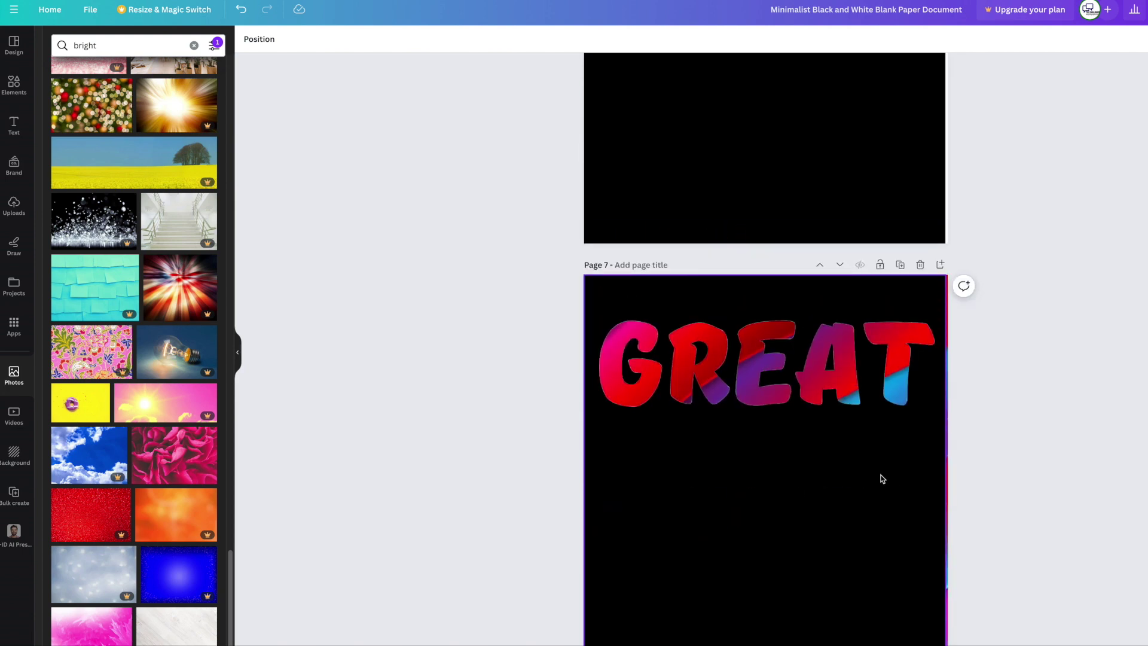
drag(607, 315, 938, 430)
scroll(937, 432, up, 8)
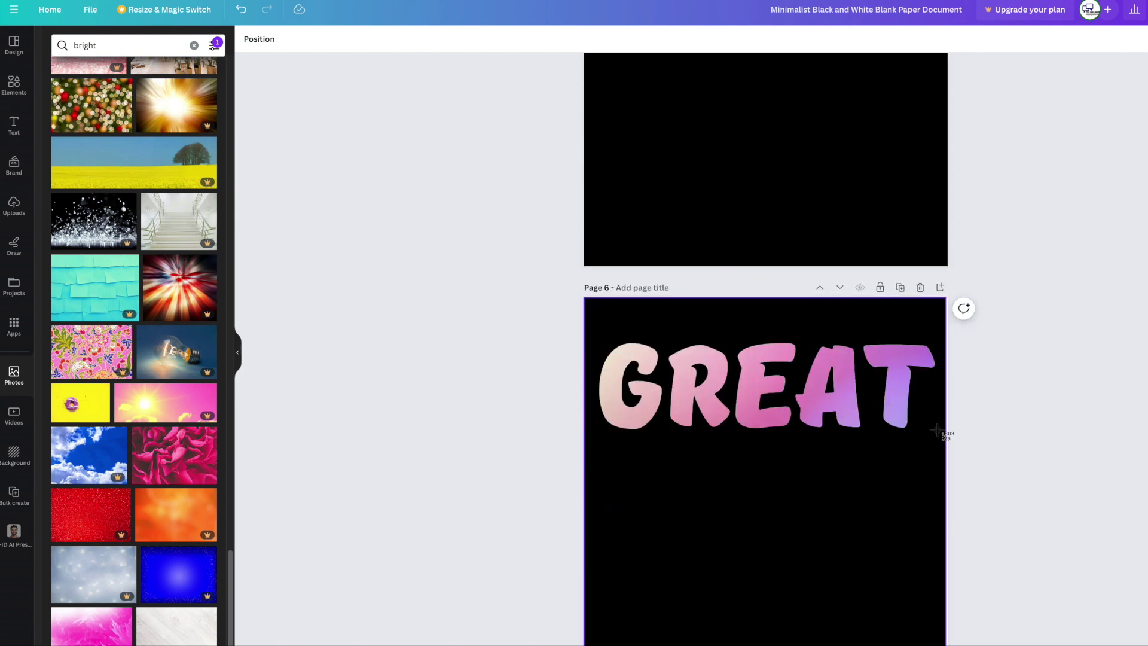
drag(604, 316, 887, 504)
scroll(887, 505, up, 8)
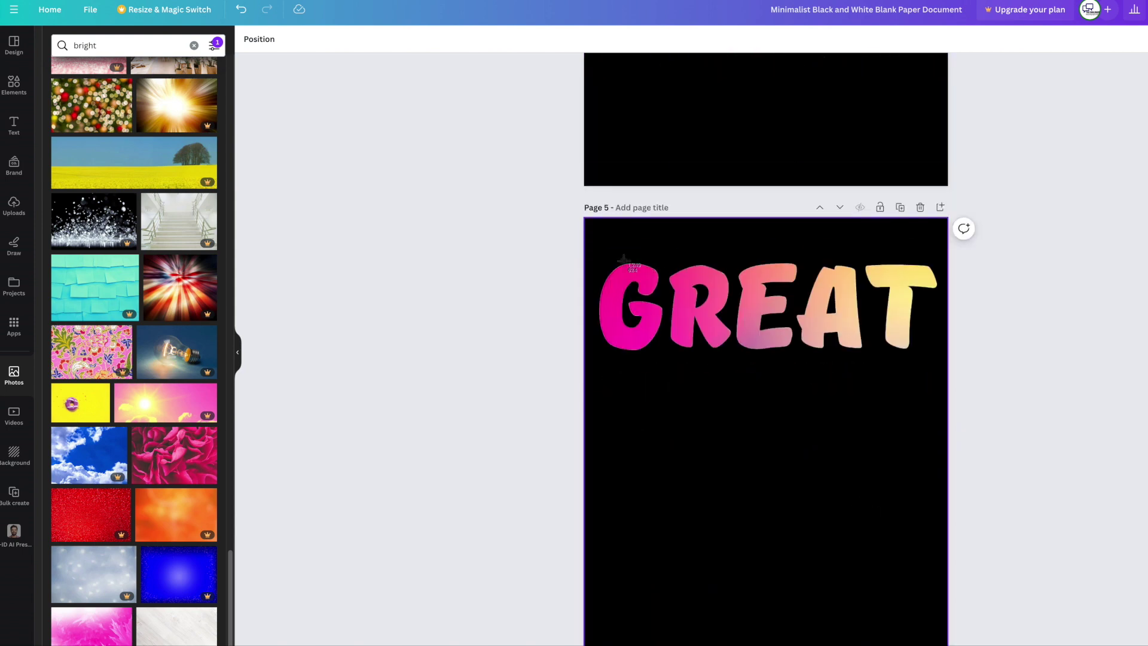
drag(603, 242, 948, 385)
Place the red striped and magenta-to-teal GREAT screenshots on page 5, enlarging the teal one beneath the pink-to-yellow lettering.
scroll(861, 443, down, 3)
drag(833, 230, 785, 233)
drag(771, 287, 772, 452)
drag(747, 206, 741, 326)
drag(867, 279, 927, 256)
drag(777, 311, 777, 255)
Enlarge the red GREAT screenshot on page 5 and shift it and the magenta-to-teal one closer beneath the first lettering.
click(838, 455)
drag(891, 412, 938, 403)
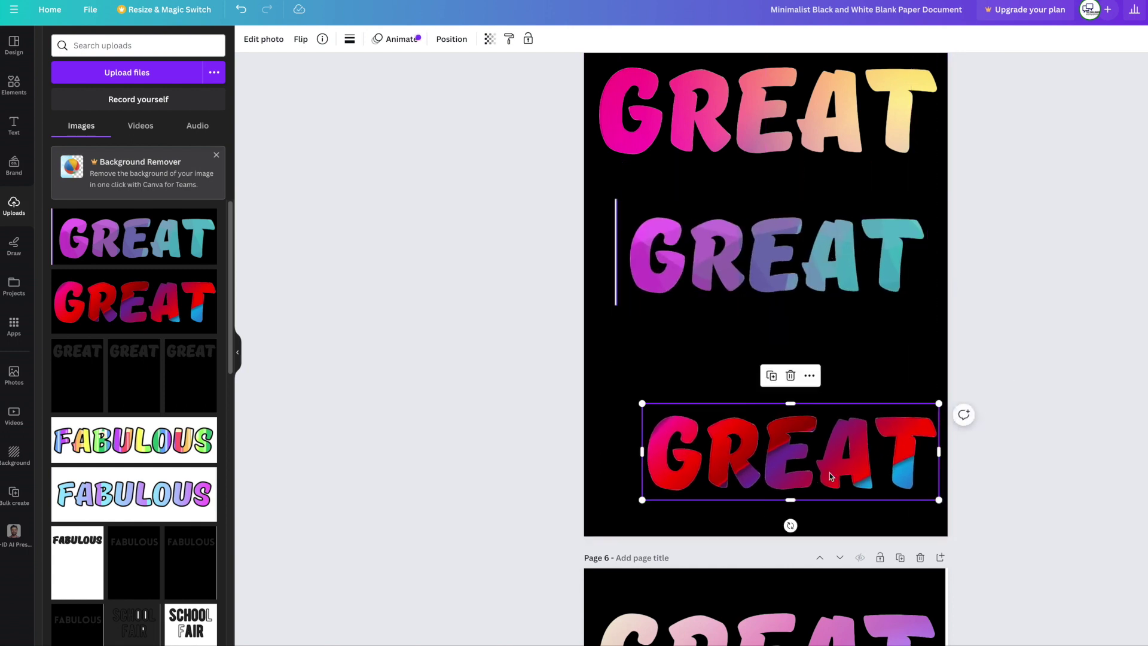
drag(829, 476, 811, 434)
drag(777, 263, 761, 263)
click(873, 489)
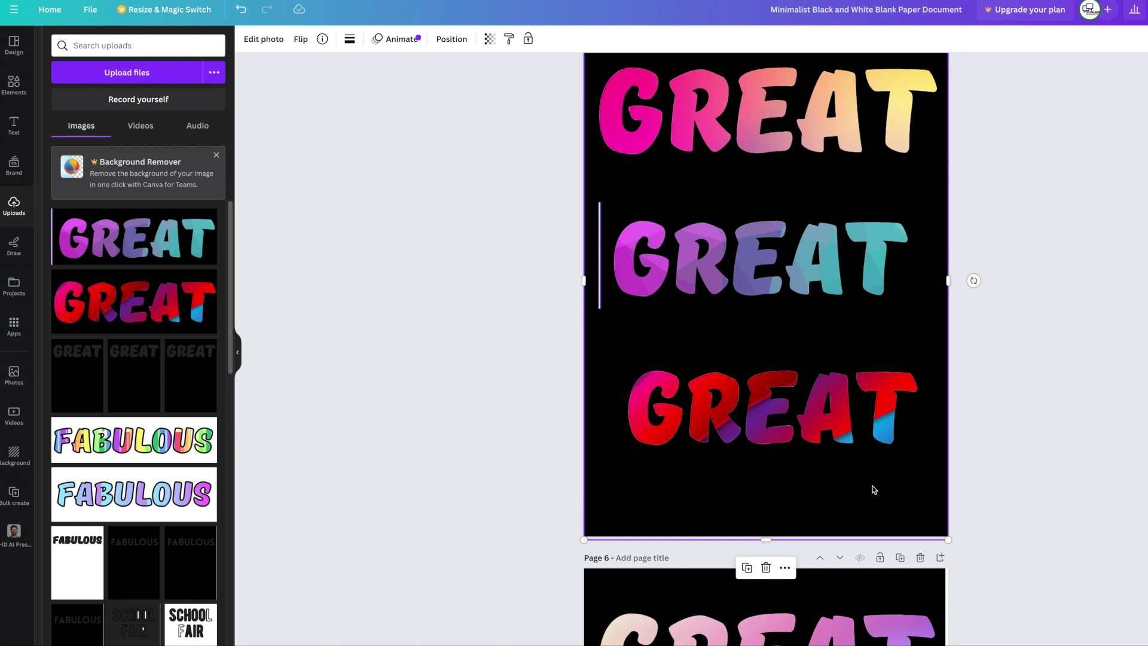
scroll(956, 496, down, 1)
click(1019, 502)
scroll(1018, 504, up, 2)
scroll(1018, 505, down, 1)
scroll(1019, 504, up, 2)
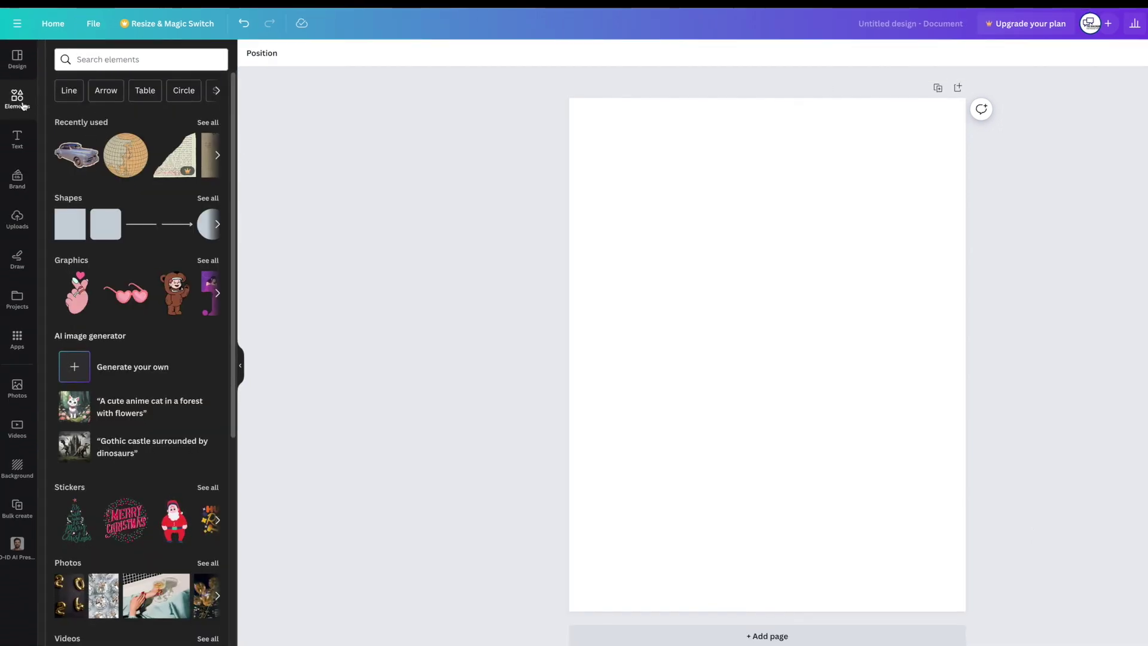
Search the elements for "shaped letters" in the blank document and show all matching frames.
click(84, 61)
text(sha)
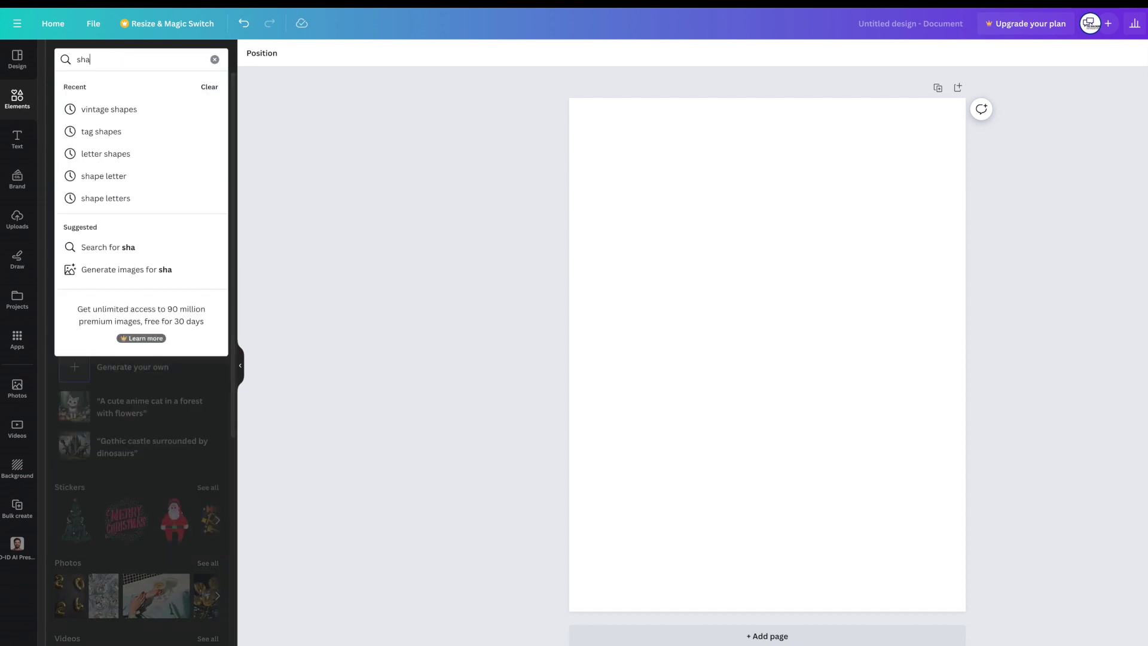
text(ped letters)
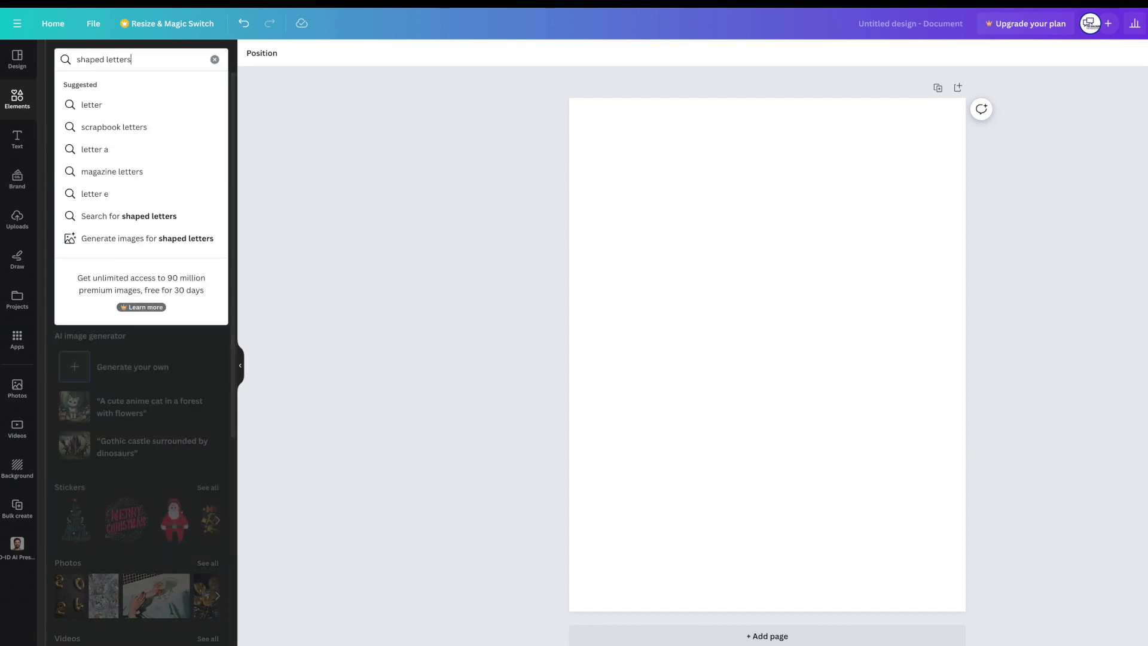
key(Return)
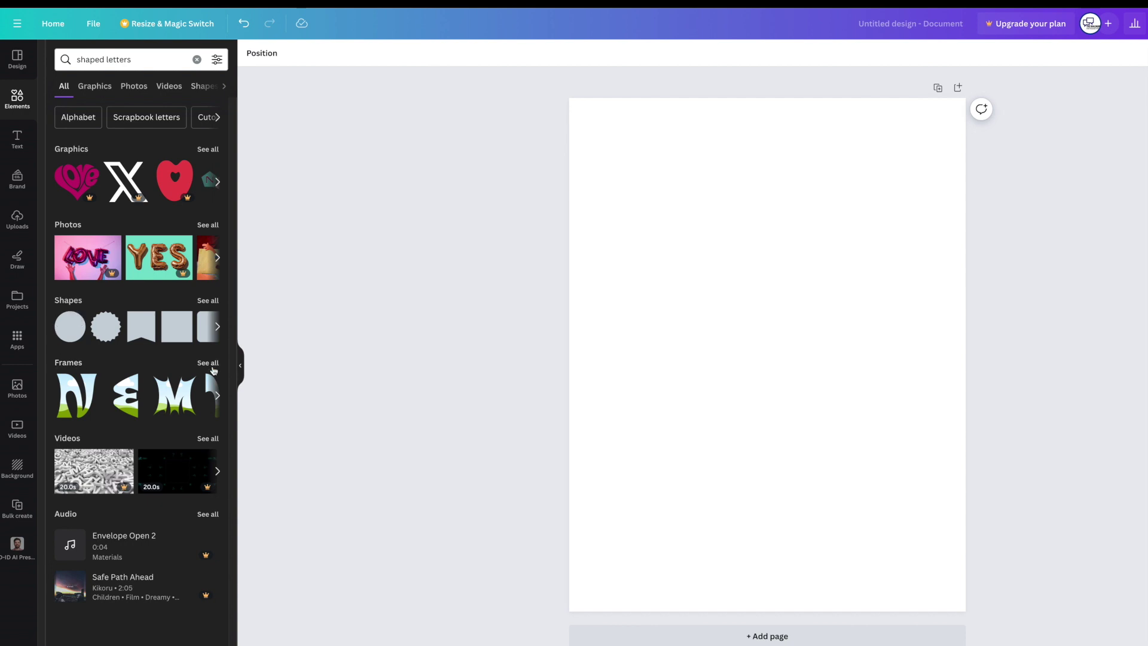
click(210, 365)
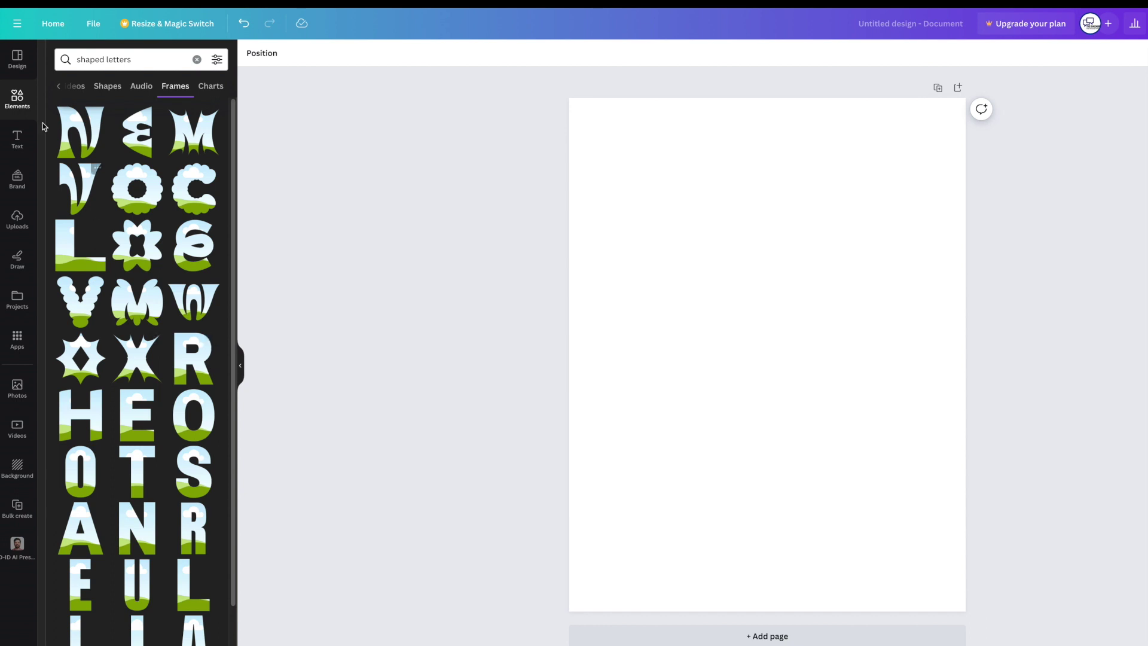
Find a serif capital R frame among the letter frames, add it, and shrink it into the page's upper-left area.
scroll(145, 276, down, 13)
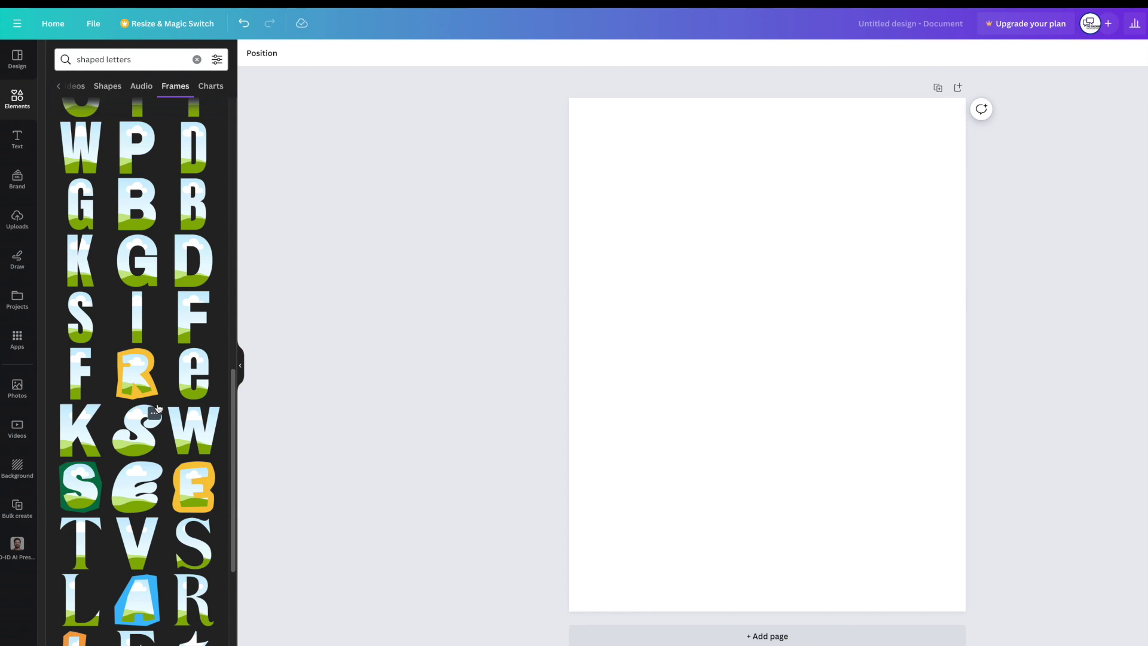
scroll(155, 418, down, 10)
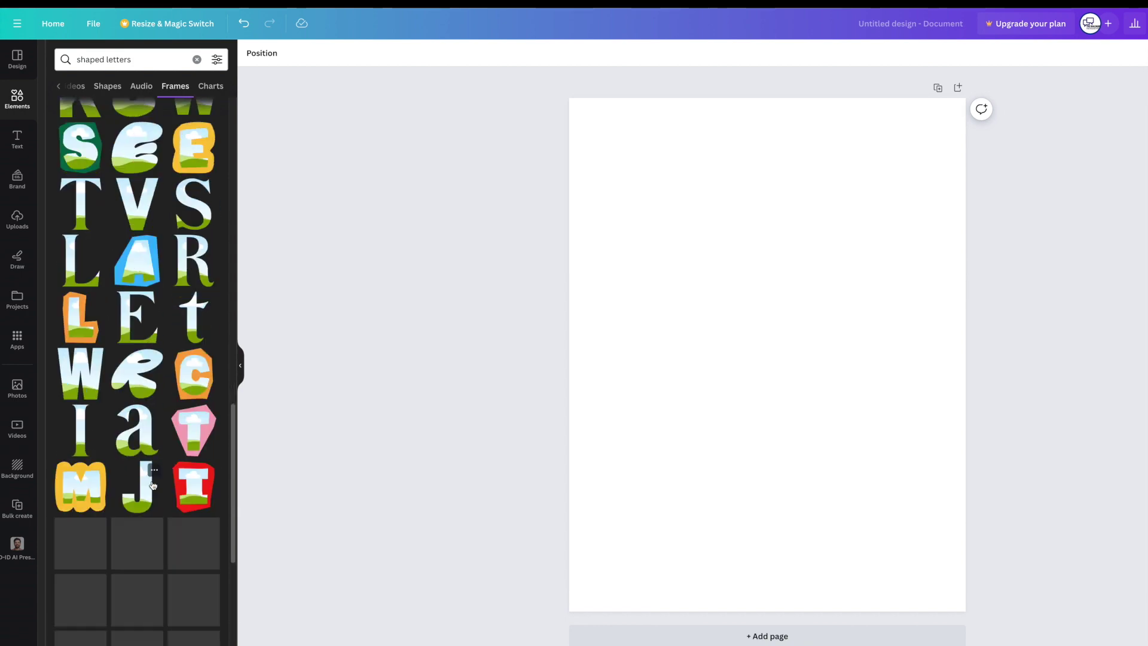
scroll(153, 486, down, 8)
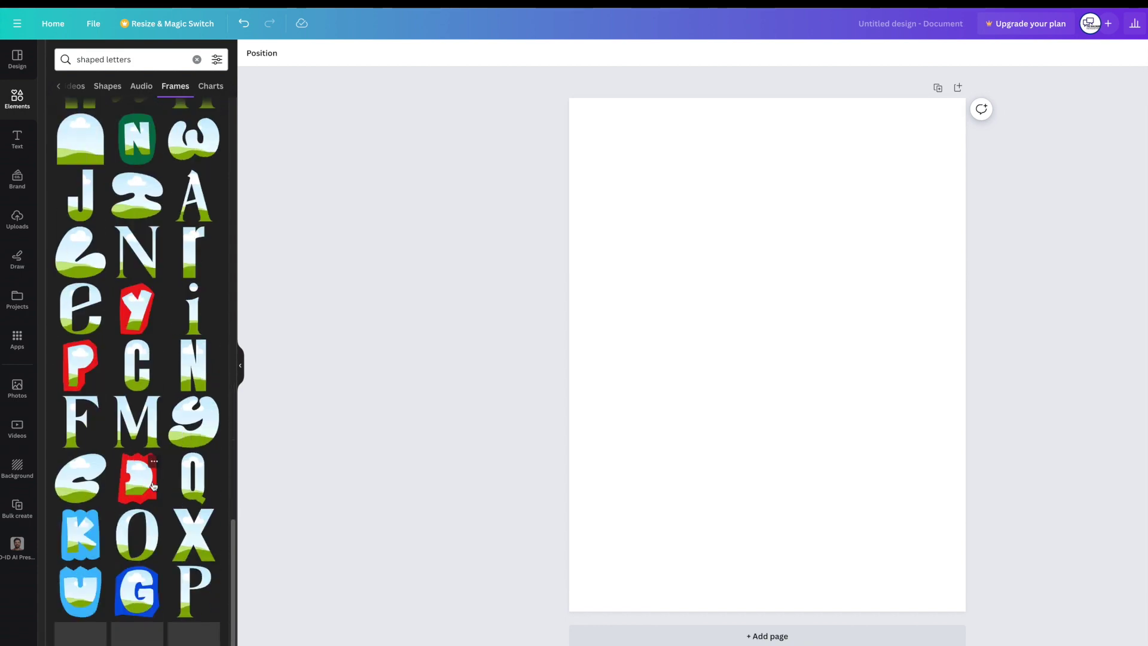
scroll(153, 485, down, 2)
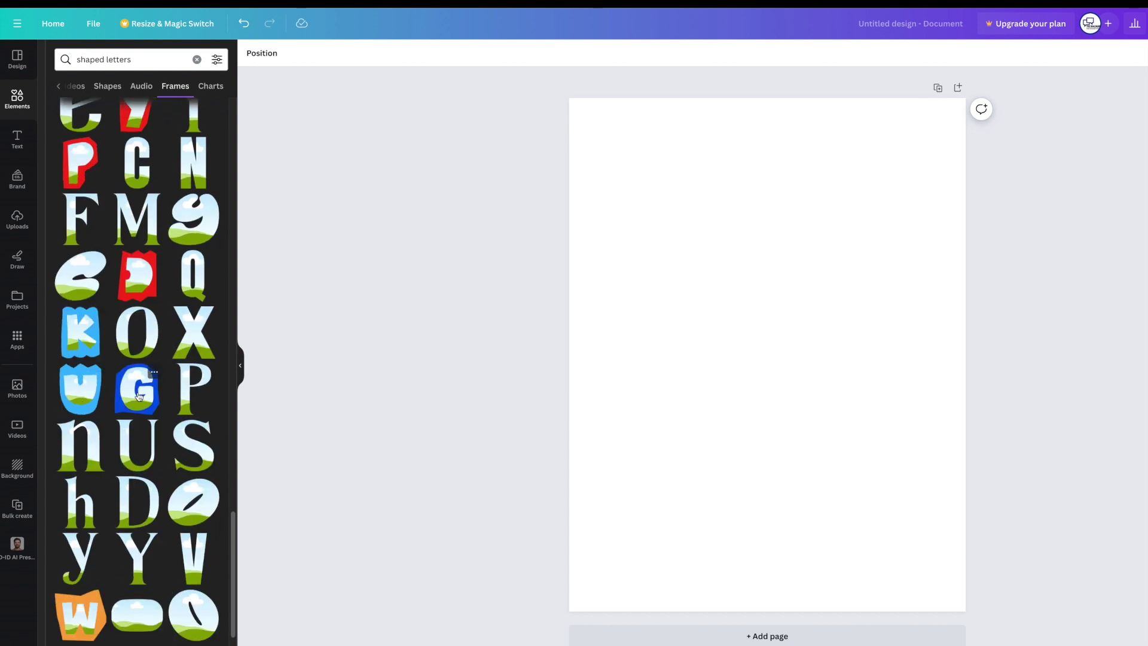
scroll(139, 396, down, 8)
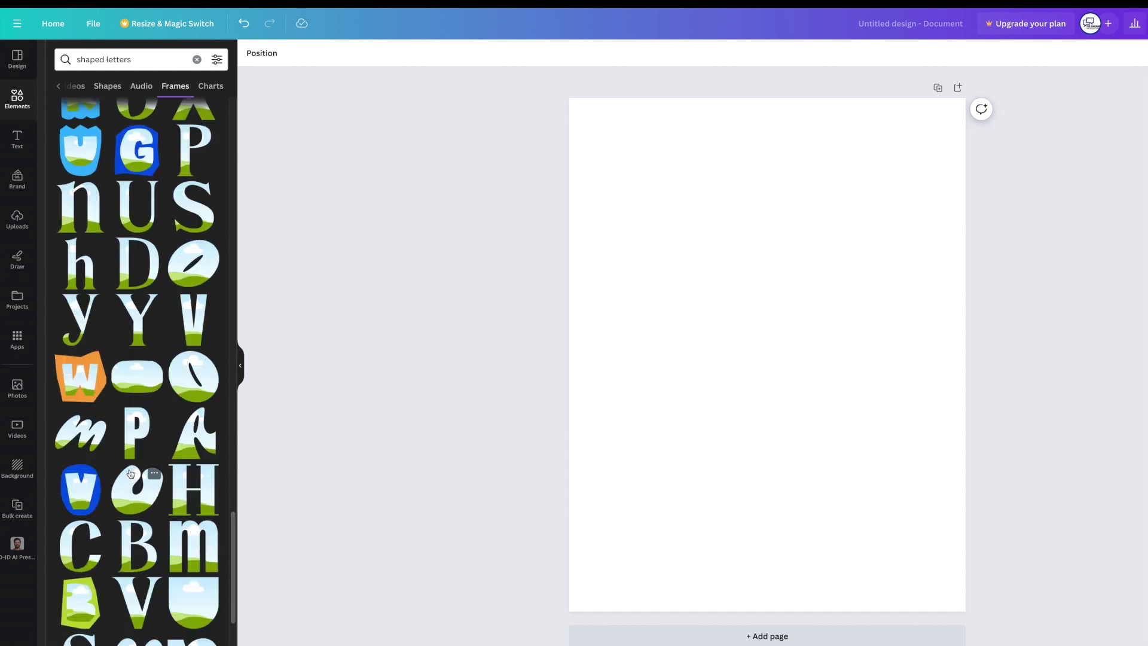
scroll(130, 474, down, 7)
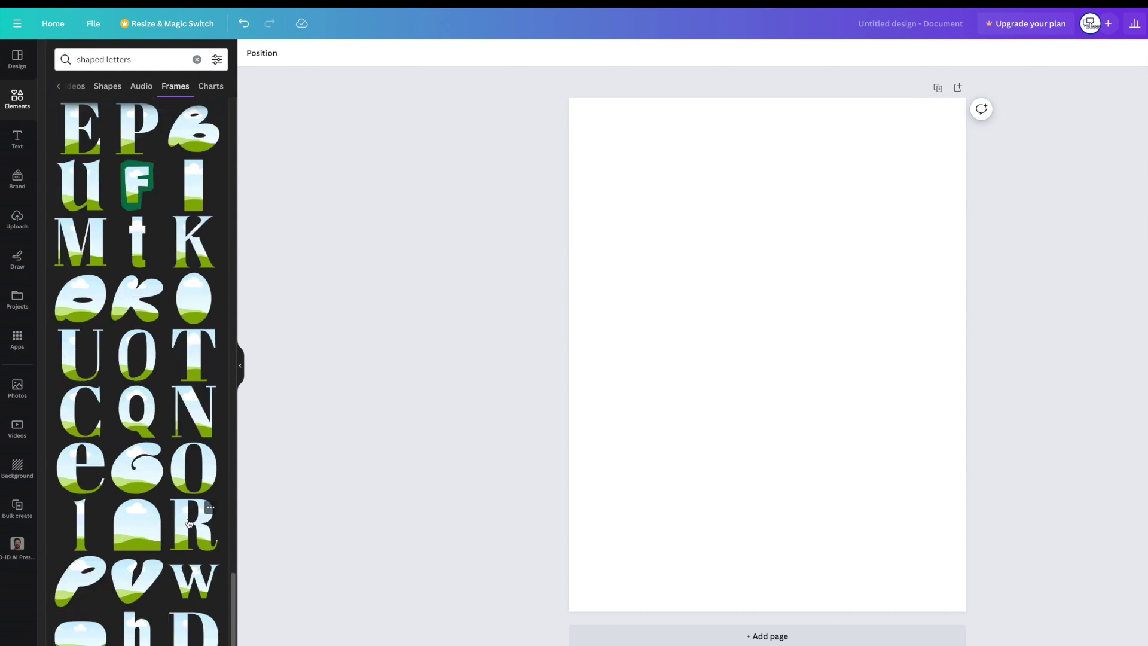
click(192, 524)
drag(774, 344, 703, 229)
drag(803, 366, 688, 258)
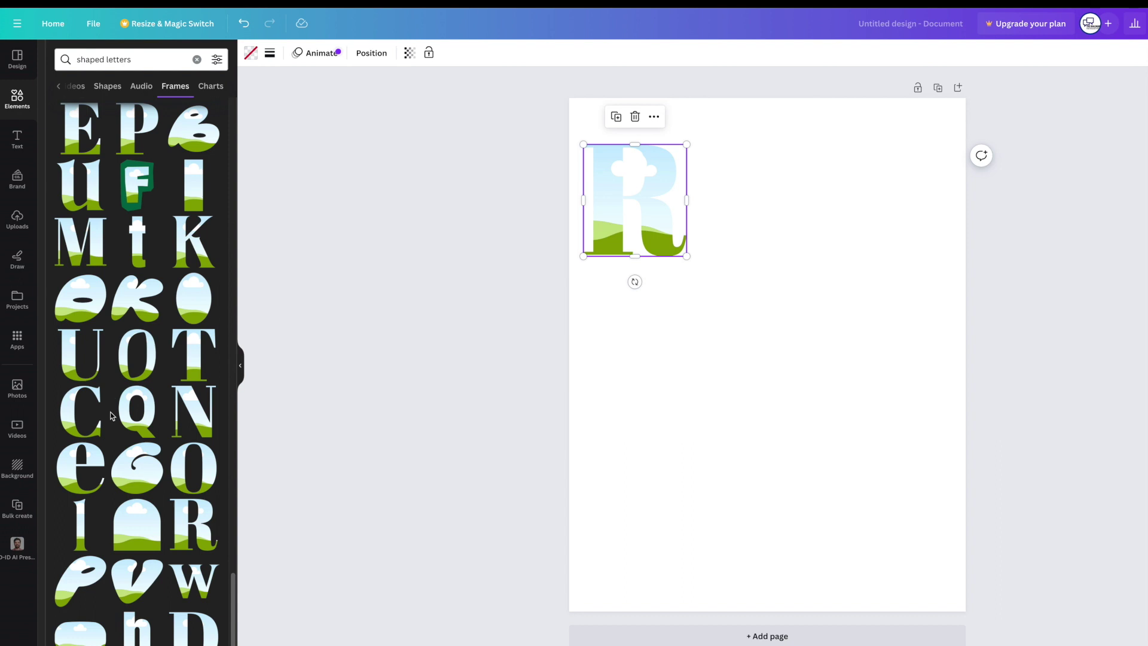
Add the bold lowercase a frame, shrink it to match the R, and place it just after the R.
scroll(123, 484, down, 5)
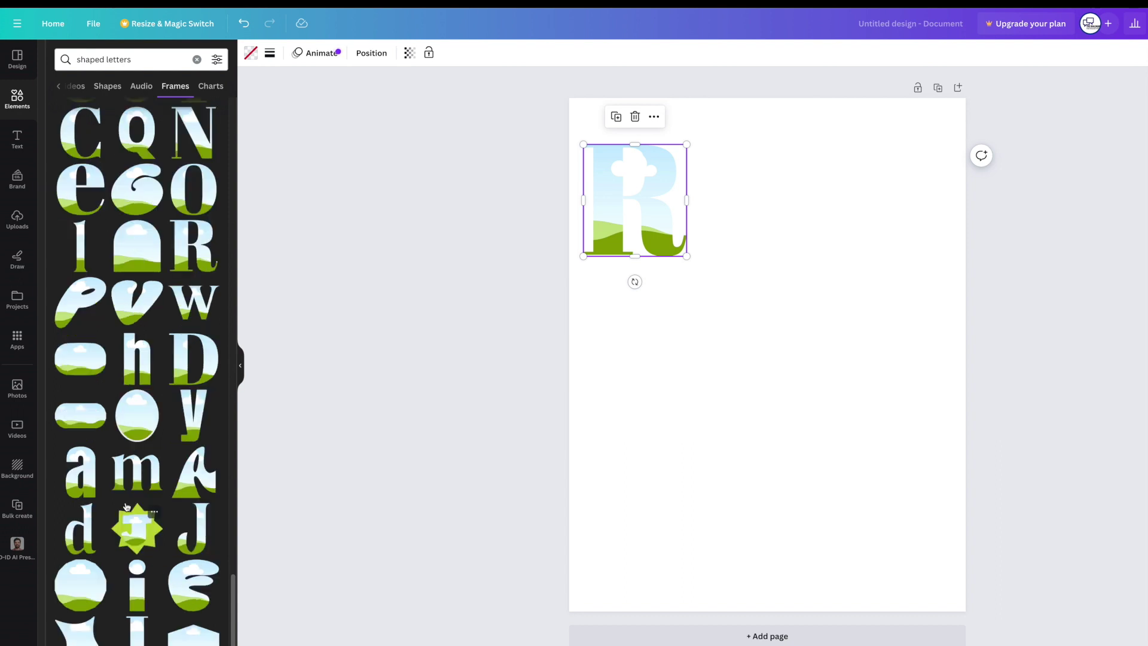
drag(93, 440, 717, 379)
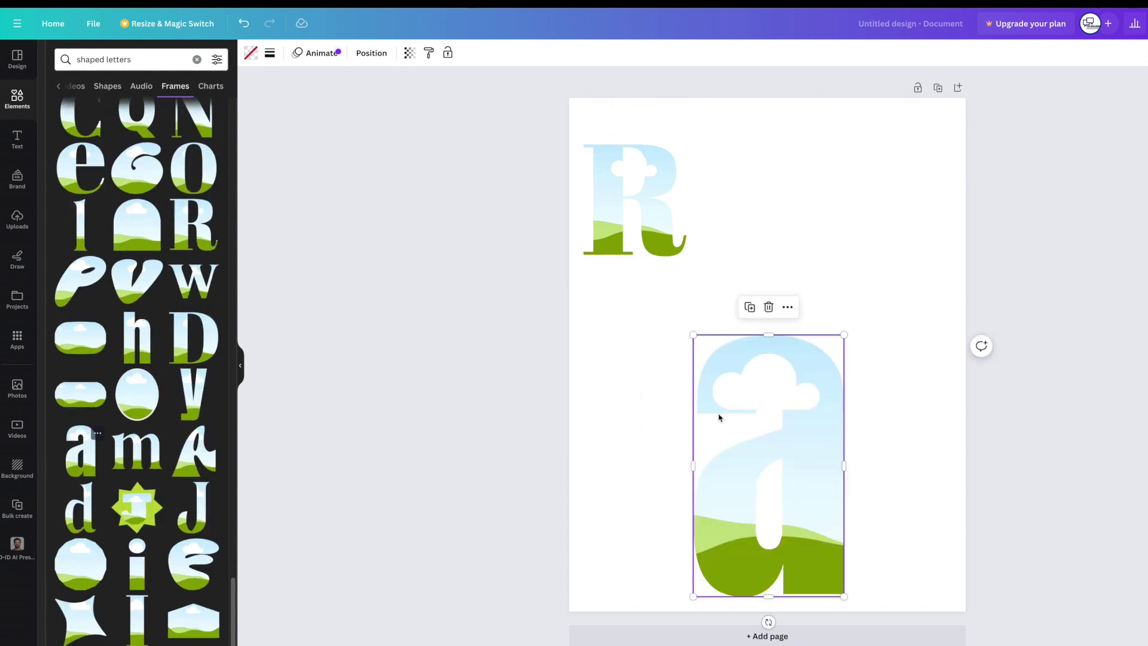
drag(844, 336, 751, 492)
drag(722, 545, 728, 201)
Add the lowercase i frame, shrink it to the height of the other letters, and place it after the a.
drag(135, 571, 827, 239)
drag(858, 415, 802, 242)
drag(811, 150, 811, 144)
drag(787, 205, 786, 220)
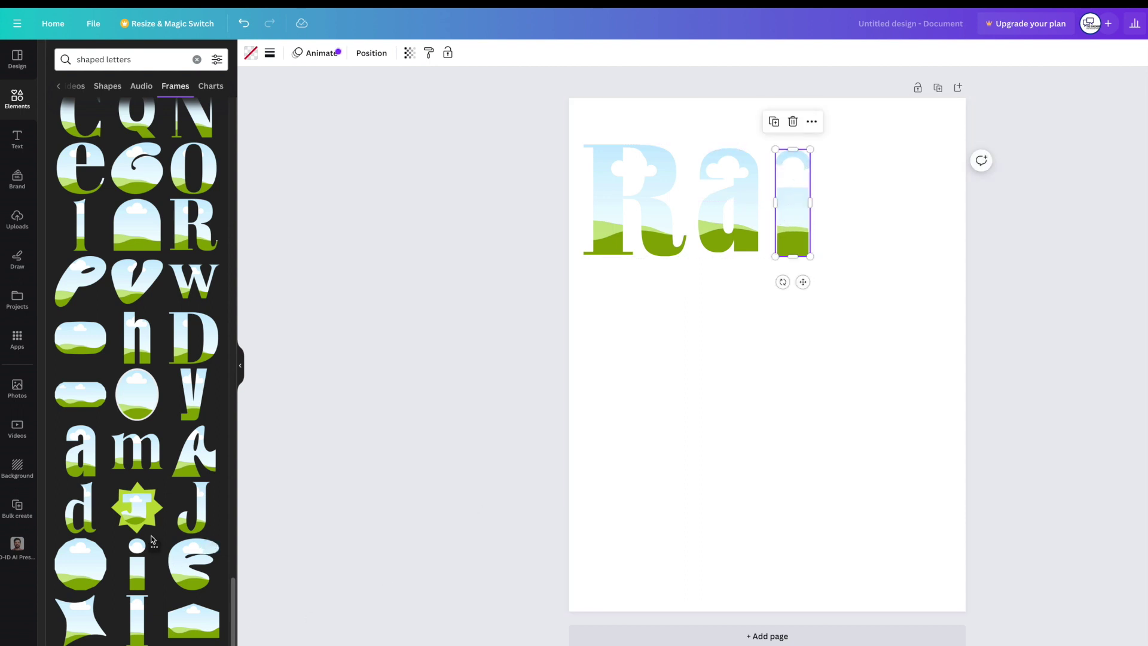
scroll(151, 473, down, 10)
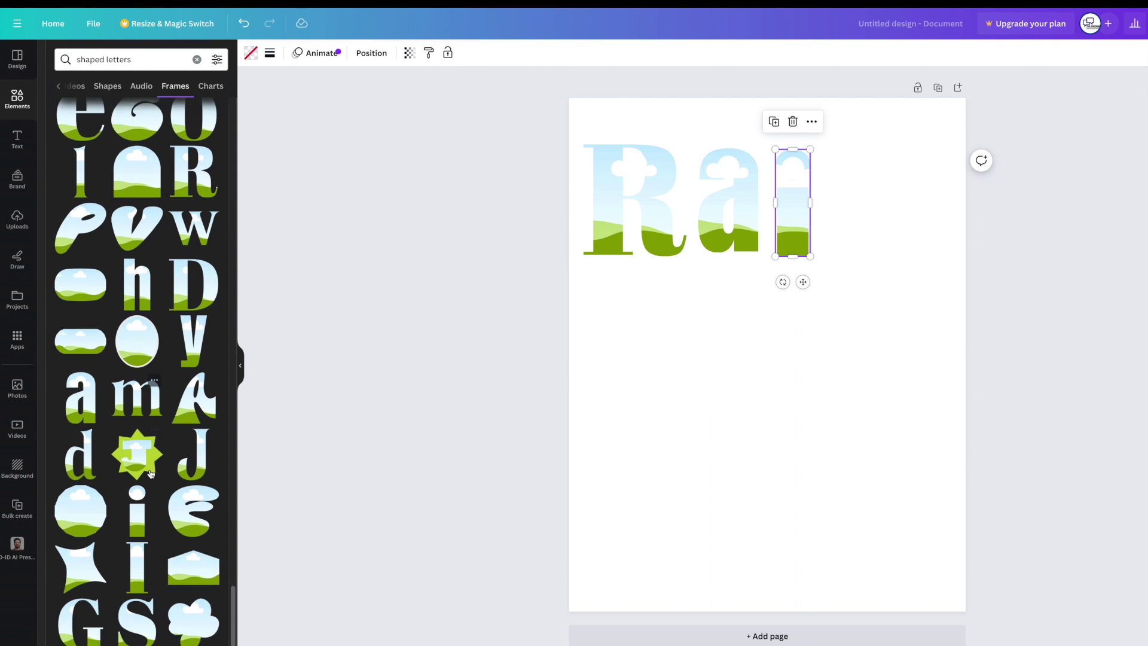
Refine the frame search to "shaped letters n".
click(157, 62)
text(n)
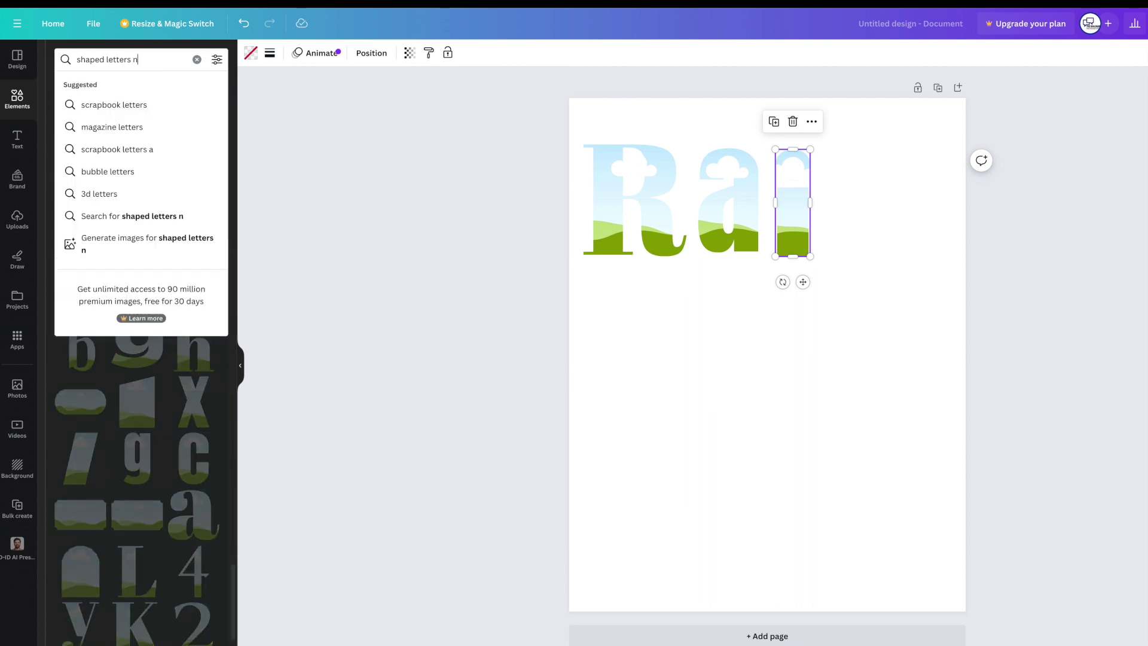
key(Return)
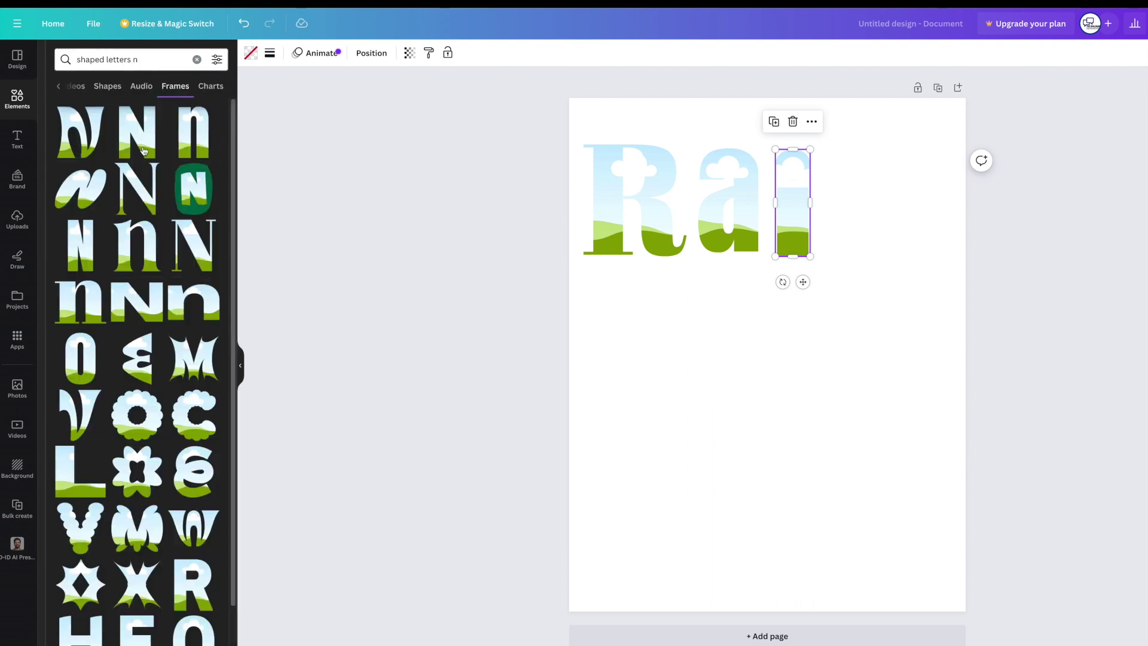
Try the wide slab-serif lowercase n frame after the i, shrunk to about 2.6 by 2.2.
click(85, 313)
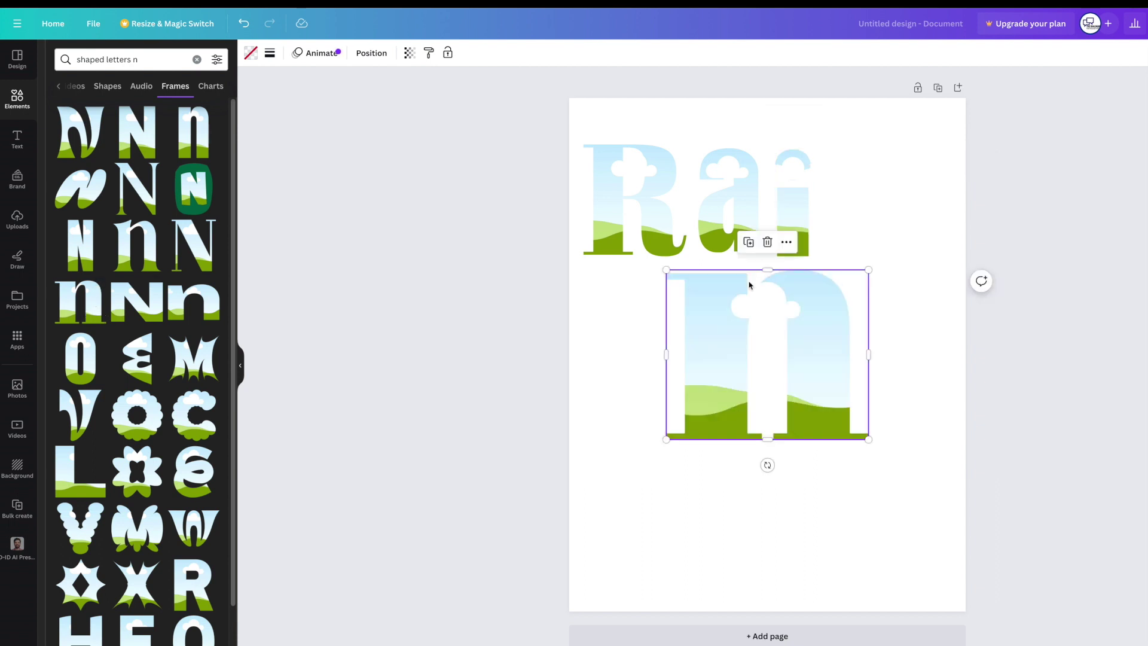
drag(867, 268, 909, 204)
drag(933, 242, 935, 272)
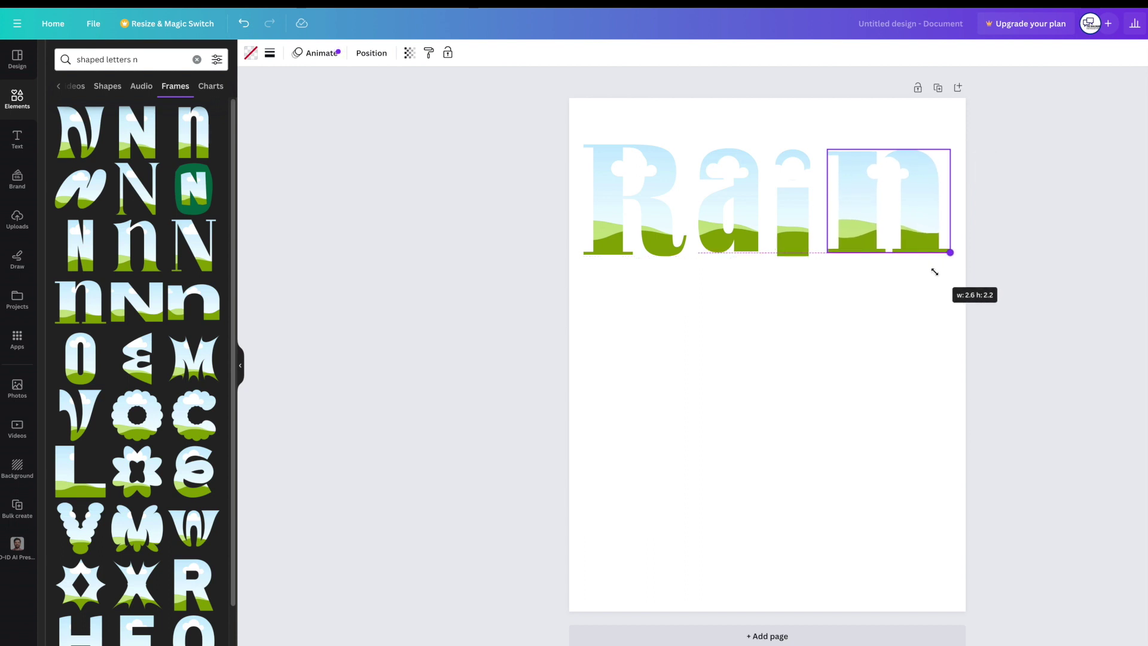
drag(934, 272, 935, 273)
Replace the wide n with the narrower curved-serif lowercase n frame, sized to match and placed after the i.
click(137, 245)
click(925, 215)
key(Delete)
drag(837, 351, 921, 297)
drag(995, 359, 854, 250)
Move the i up slightly so its base lines up with the a and n.
click(861, 262)
click(798, 256)
shift+click(853, 256)
click(832, 344)
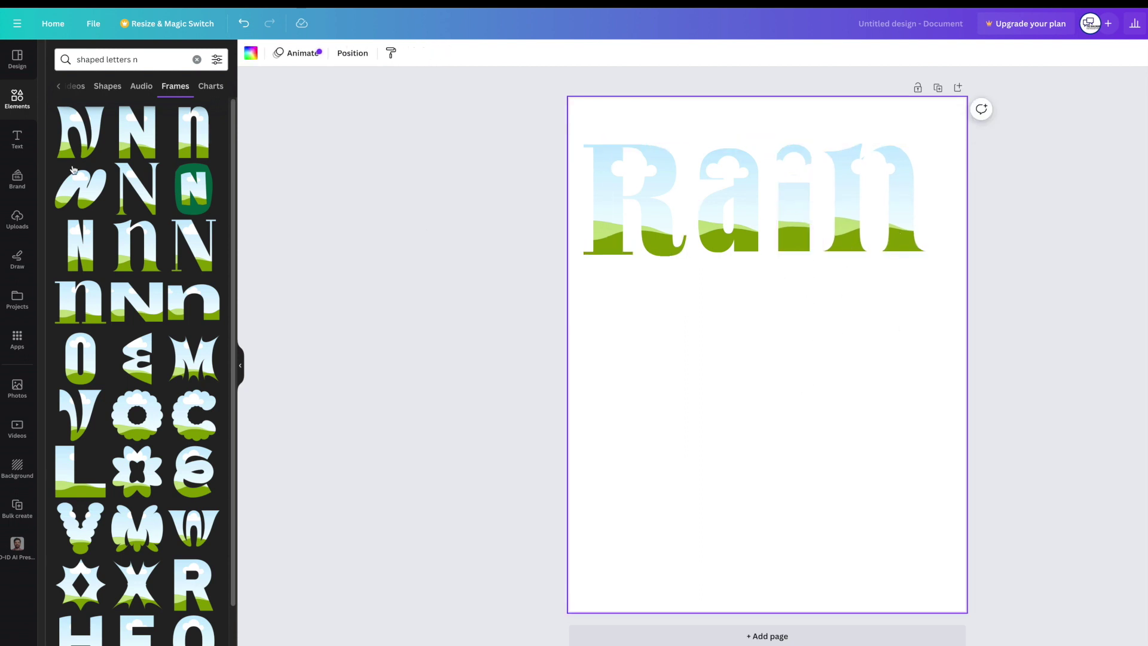
Search the elements for "gradient papers" and show all matching photos.
click(12, 92)
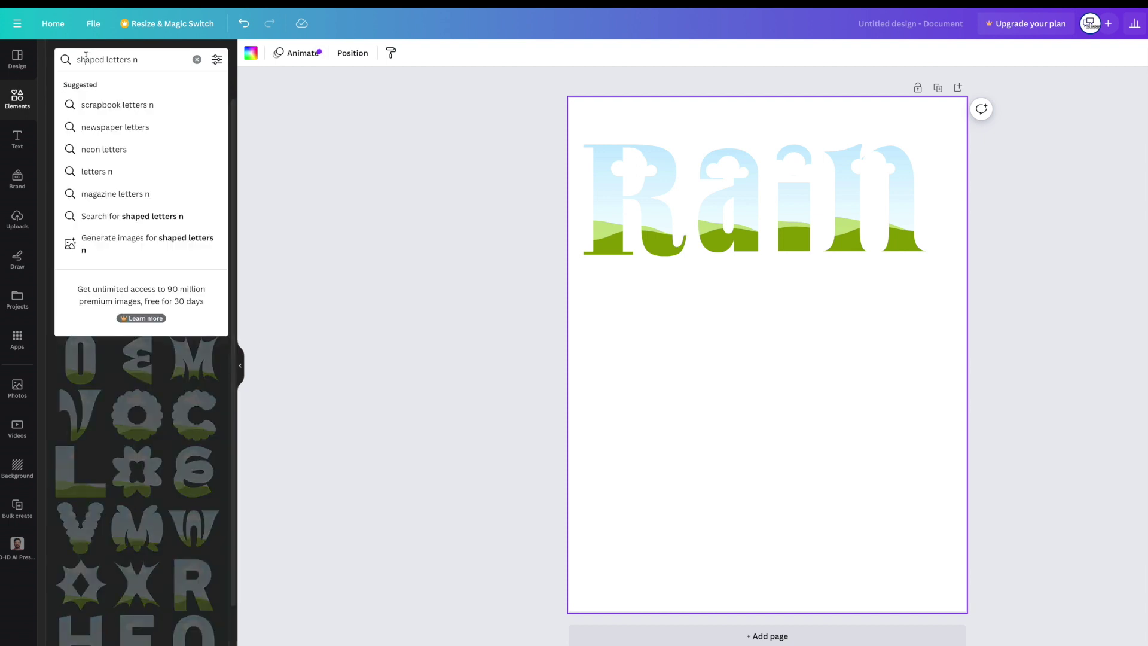
click(12, 91)
text(gradient papers)
key(Return)
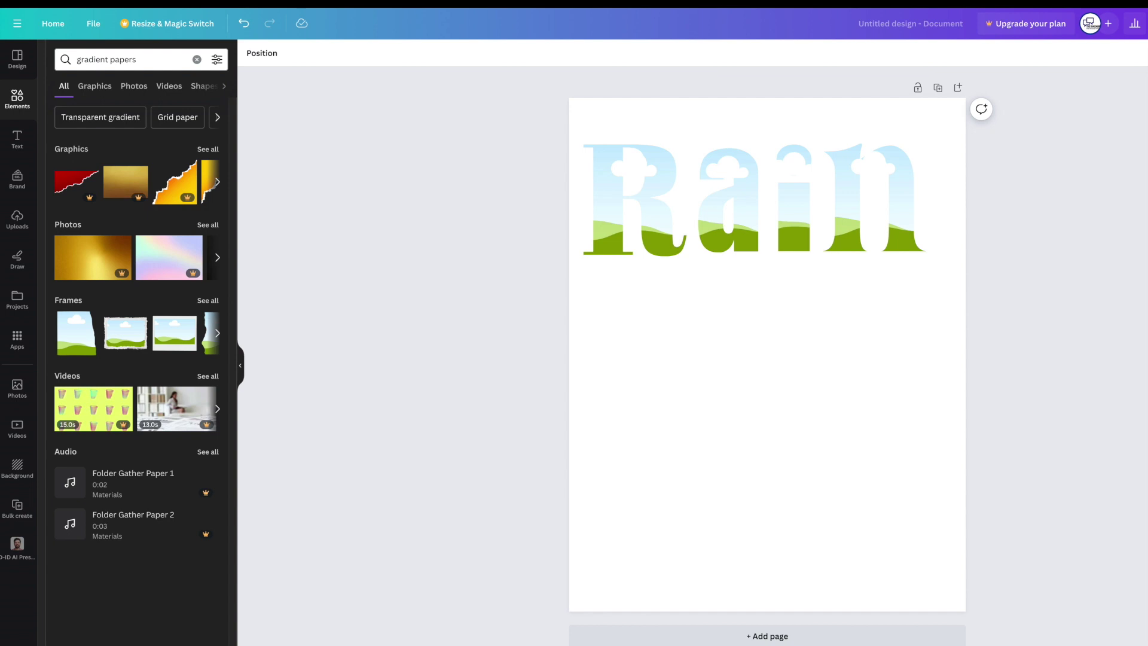
click(207, 225)
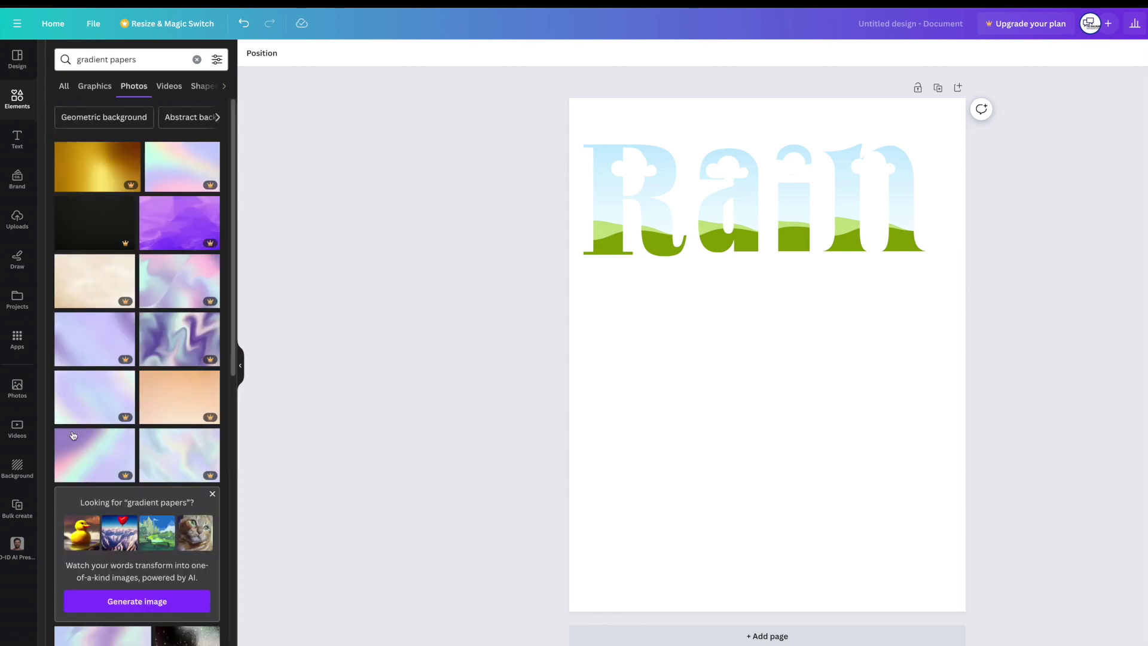
Find the blue watercolor photo among the free results, add it, shrink it, and fill the R frame with it.
scroll(102, 389, down, 6)
scroll(145, 349, up, 4)
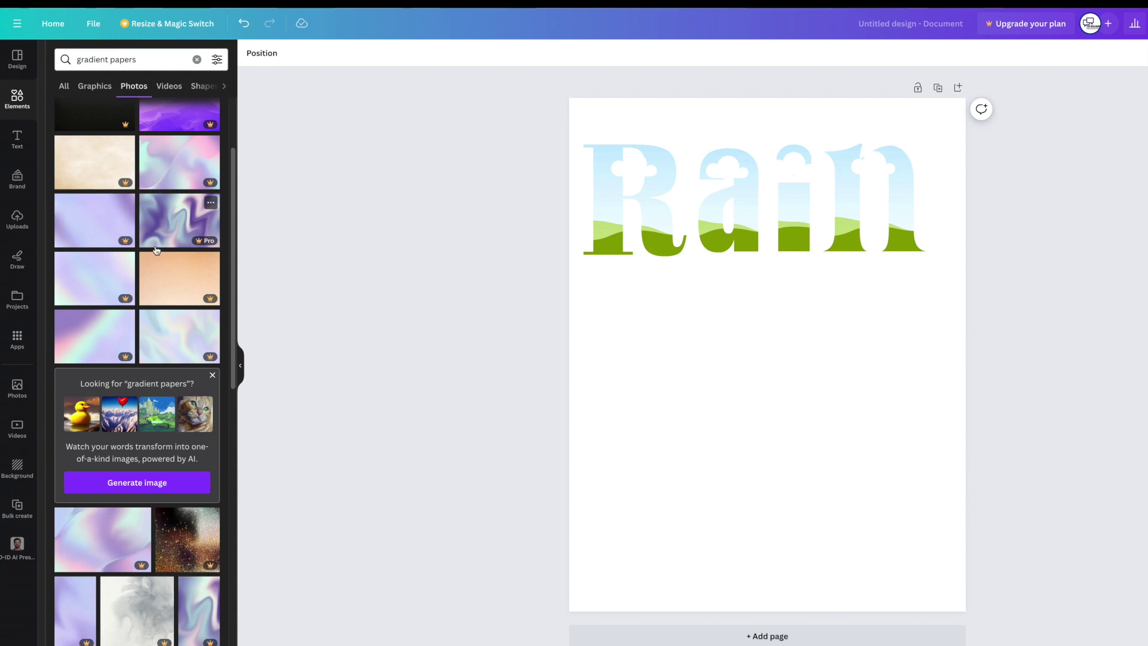
scroll(164, 372, down, 7)
scroll(162, 376, down, 8)
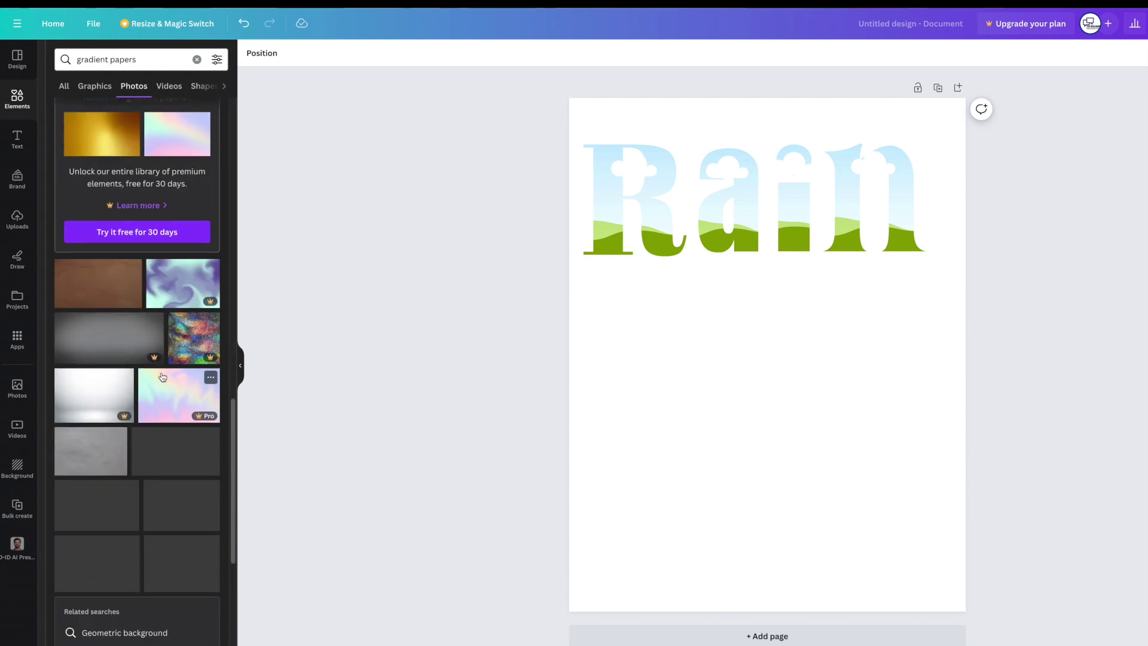
scroll(160, 378, down, 3)
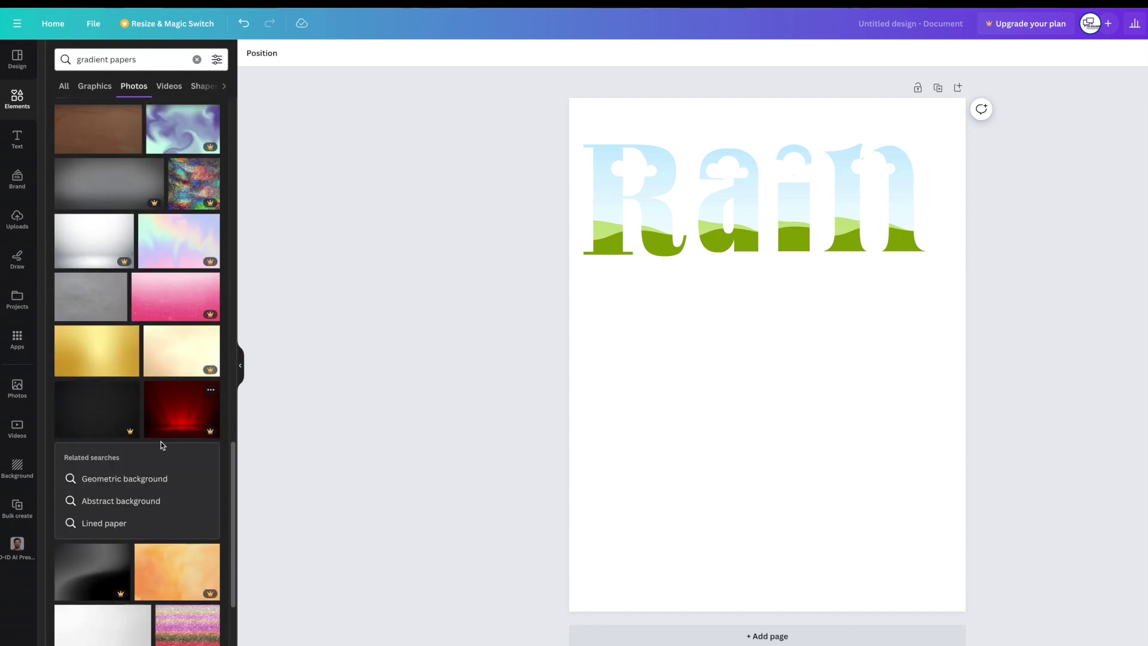
scroll(161, 443, down, 7)
click(181, 339)
drag(777, 358, 923, 438)
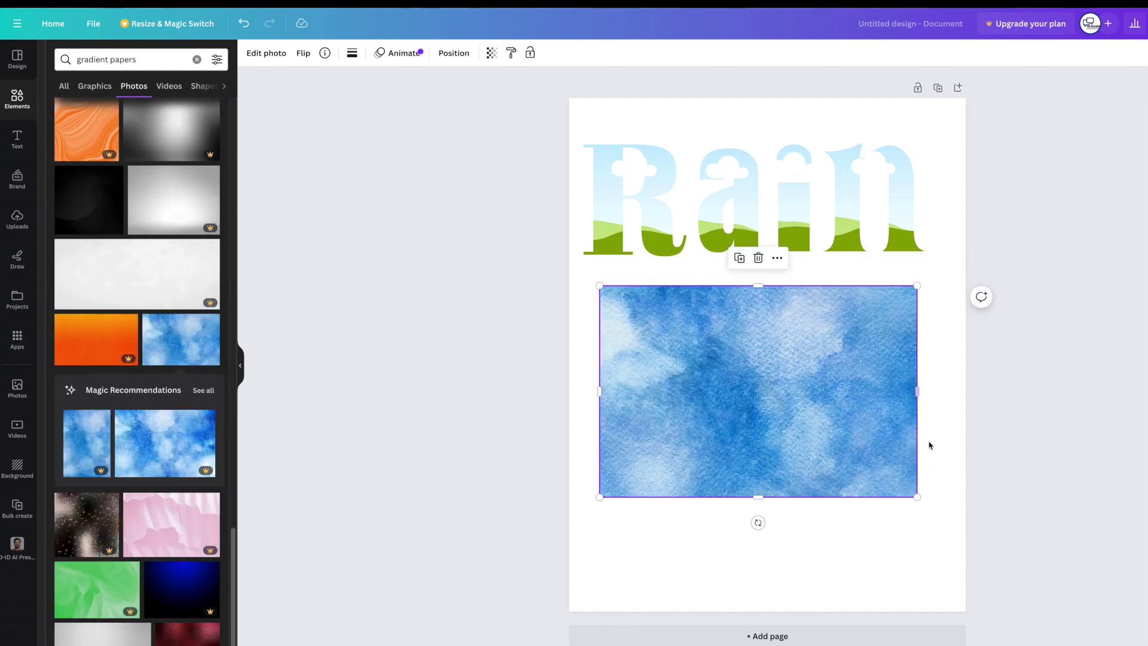
drag(918, 498, 771, 422)
click(771, 421)
drag(695, 360, 670, 210)
Add two more copies of the blue watercolor photo, shrink them, and fill the i and a frames.
click(206, 326)
drag(965, 335, 840, 251)
drag(732, 212, 789, 225)
click(178, 349)
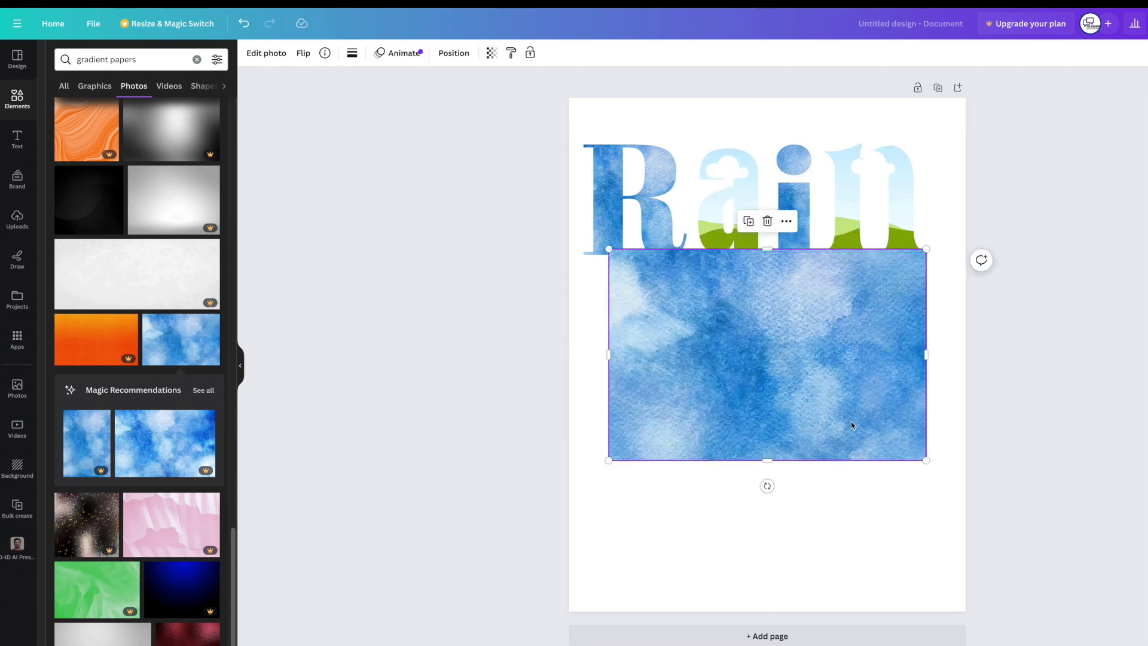
drag(922, 461, 833, 397)
drag(720, 351, 741, 239)
Shrink another copy of the blue watercolor photo and fill the n frame with it.
drag(805, 442, 882, 313)
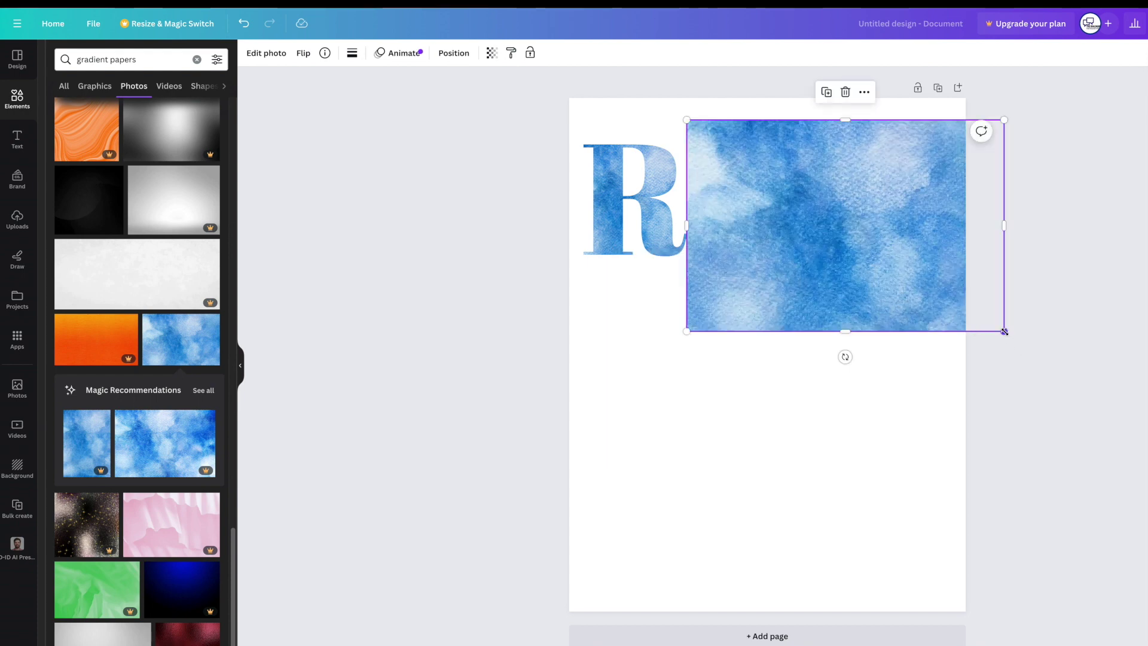
drag(1005, 331, 930, 281)
drag(825, 235, 850, 238)
click(812, 440)
Give all four letters of Rain a solid black border with weight 5.
click(637, 234)
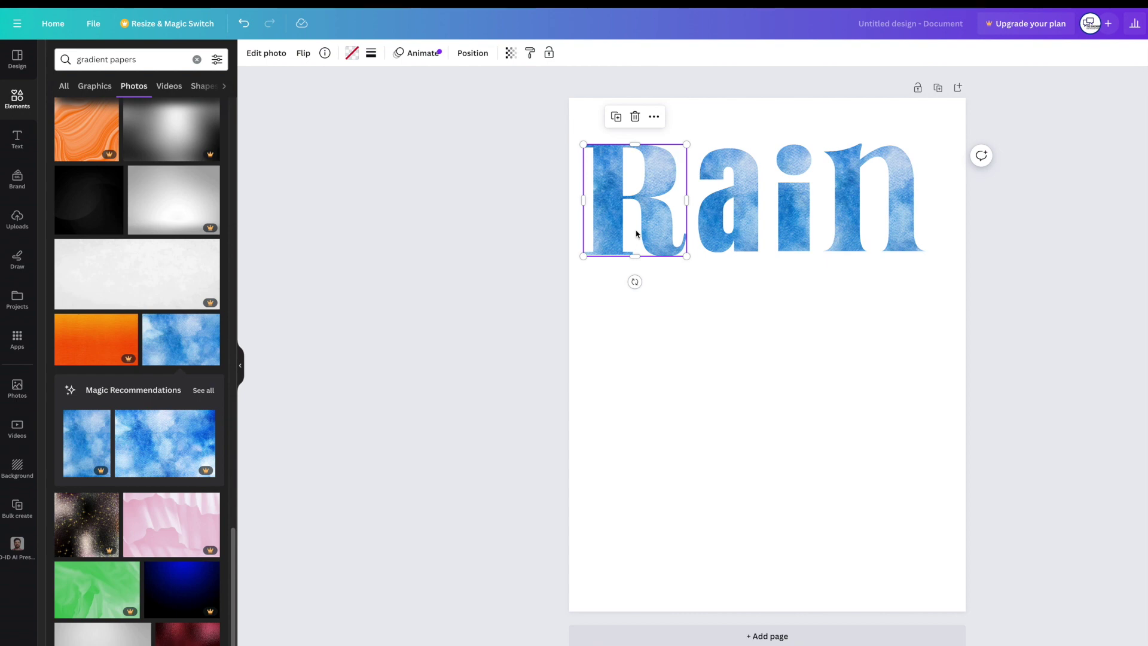
shift+click(733, 233)
shift+click(793, 233)
shift+click(860, 241)
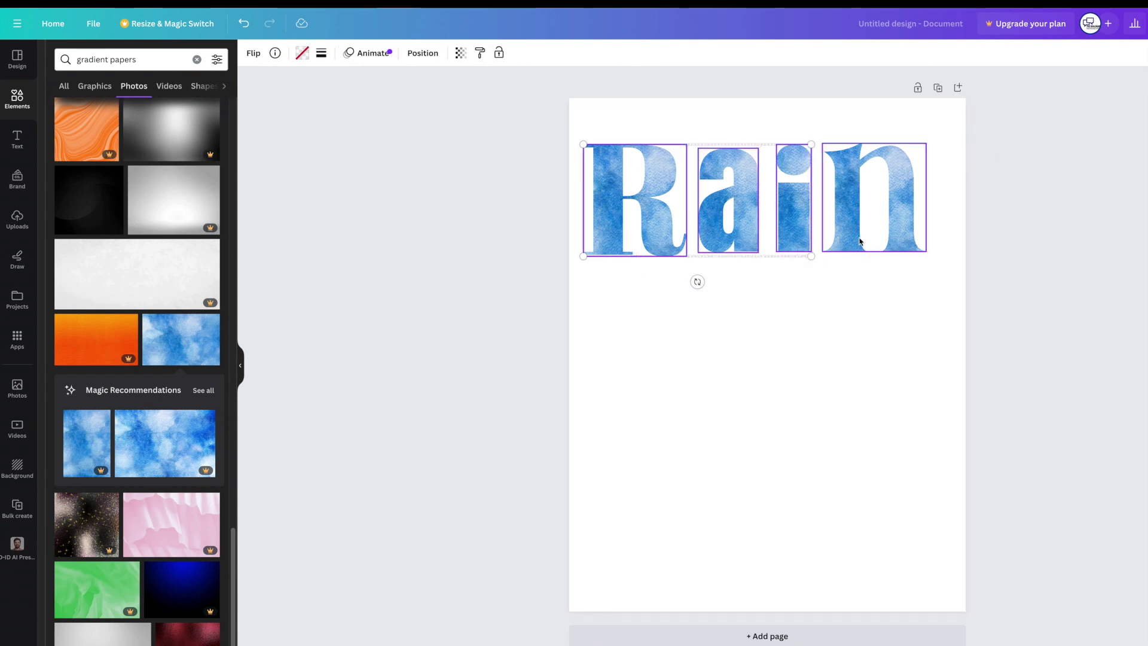
shift+click(860, 241)
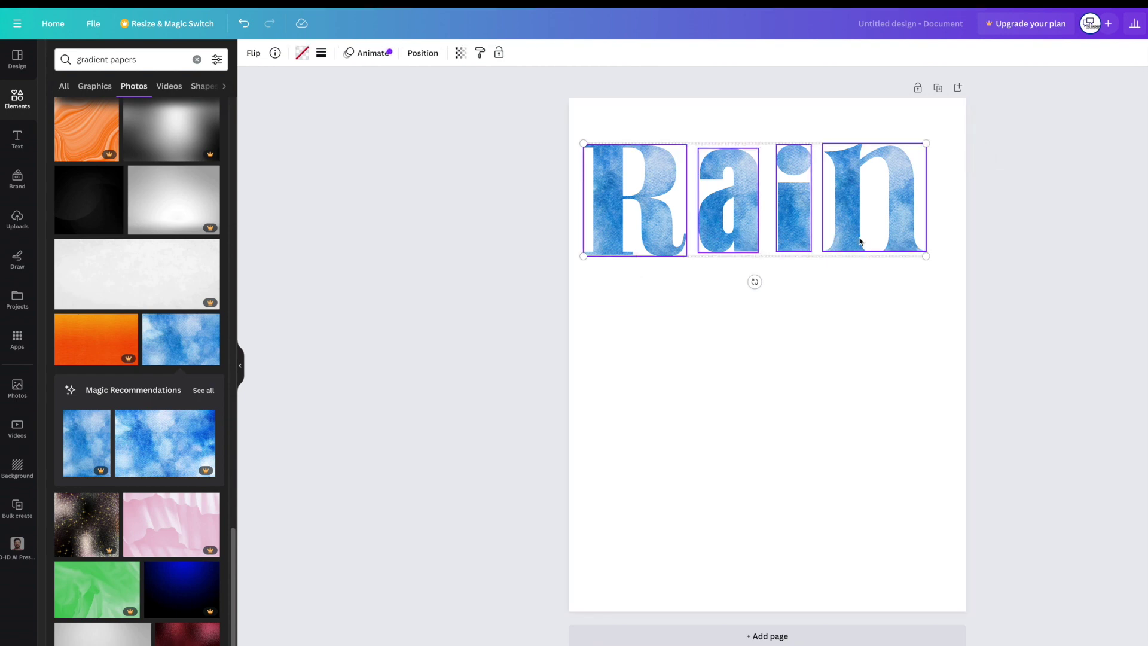
click(320, 54)
drag(323, 123, 328, 124)
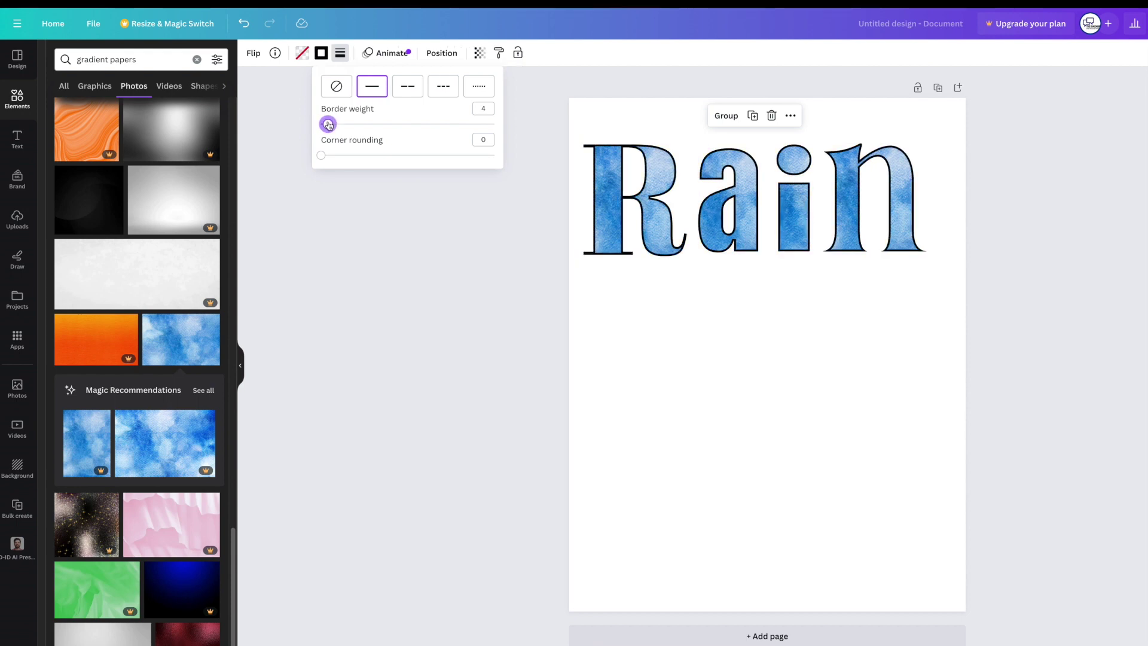
Set the corner rounding of all four Rain letters to 12.
click(610, 239)
shift+click(741, 242)
key(ctrl+a)
click(340, 54)
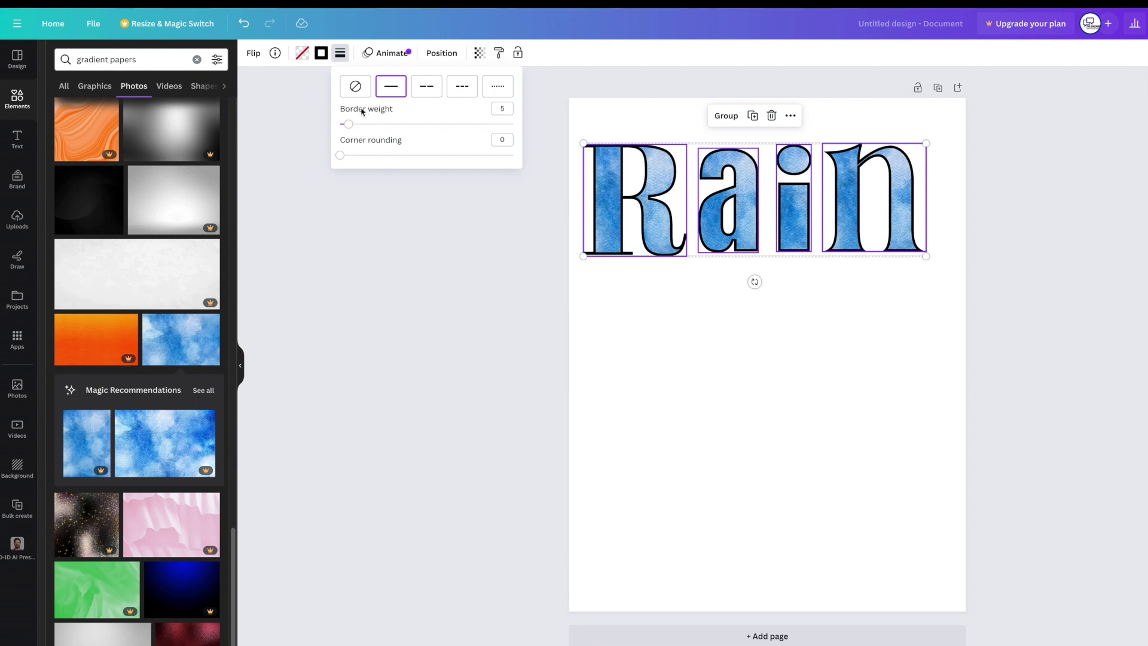
mouse_move(342, 159)
mouse_down()
mouse_move(392, 160)
mouse_move(361, 167)
mouse_up()
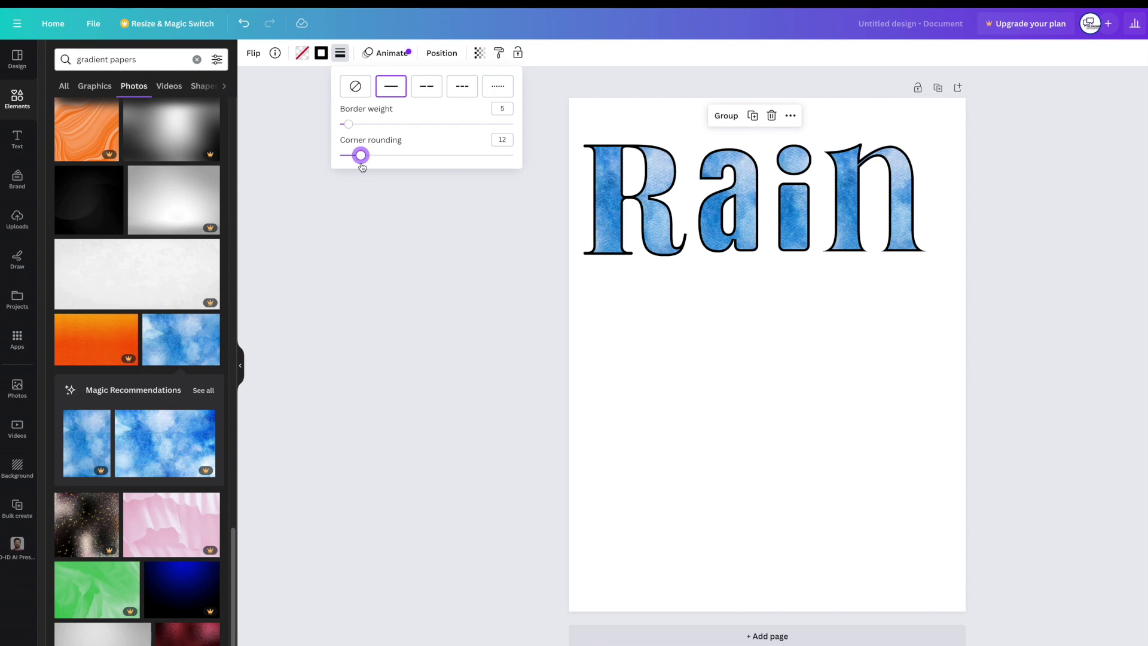
click(687, 333)
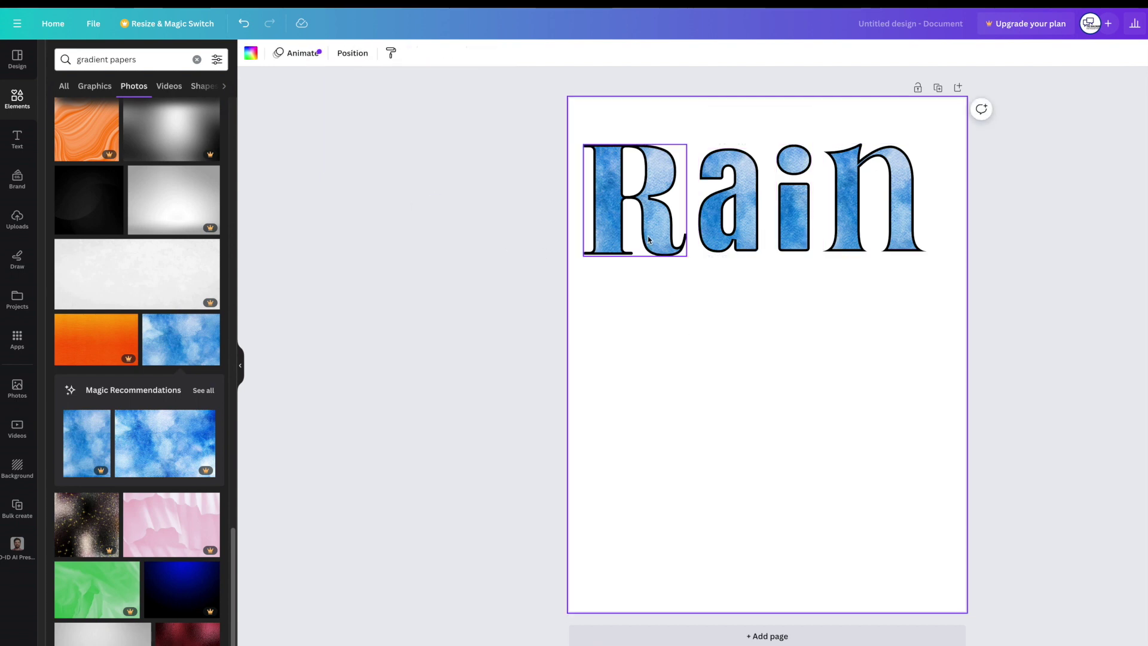
Duplicate the whole word Rain and place the copy below the original.
drag(599, 123, 924, 290)
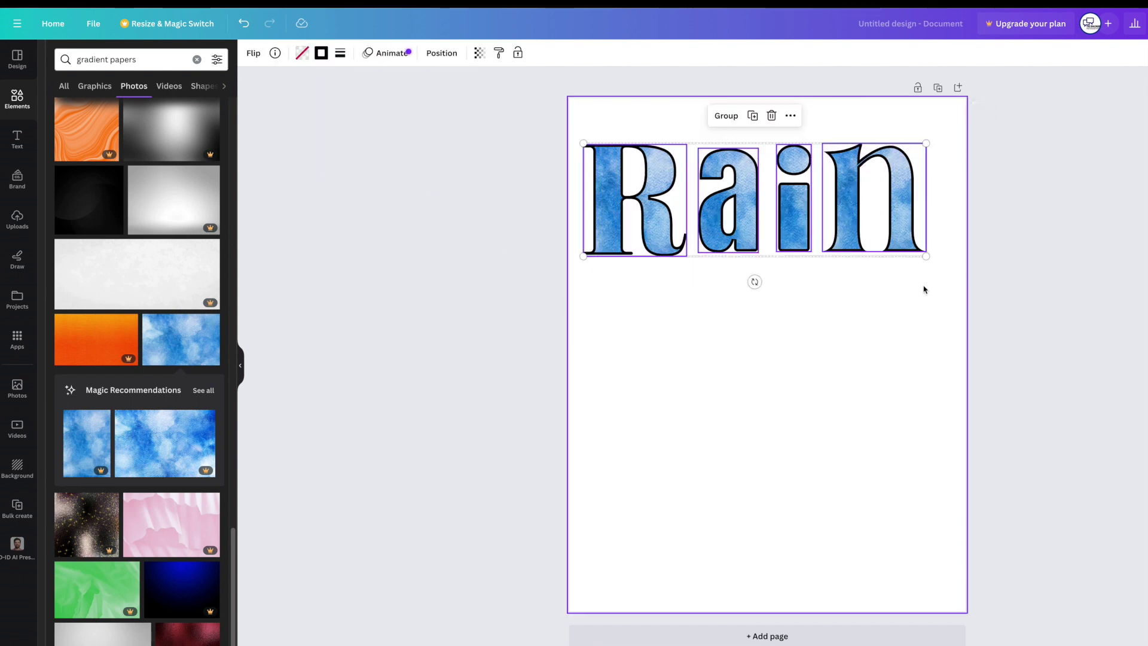
click(901, 388)
key(ctrl+a)
key(ctrl+d)
drag(750, 210, 757, 390)
click(746, 520)
Remove the blue photo fill from each letter of the lower Rain, leaving empty outlined frames.
click(623, 427)
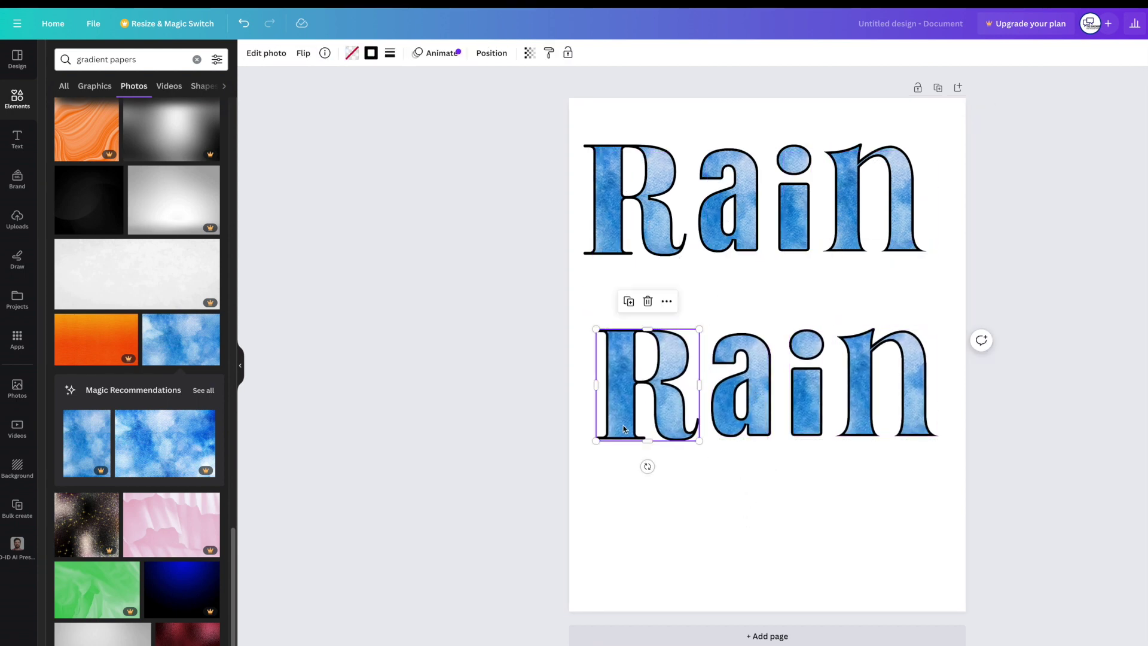
double_click(623, 425)
key(Escape)
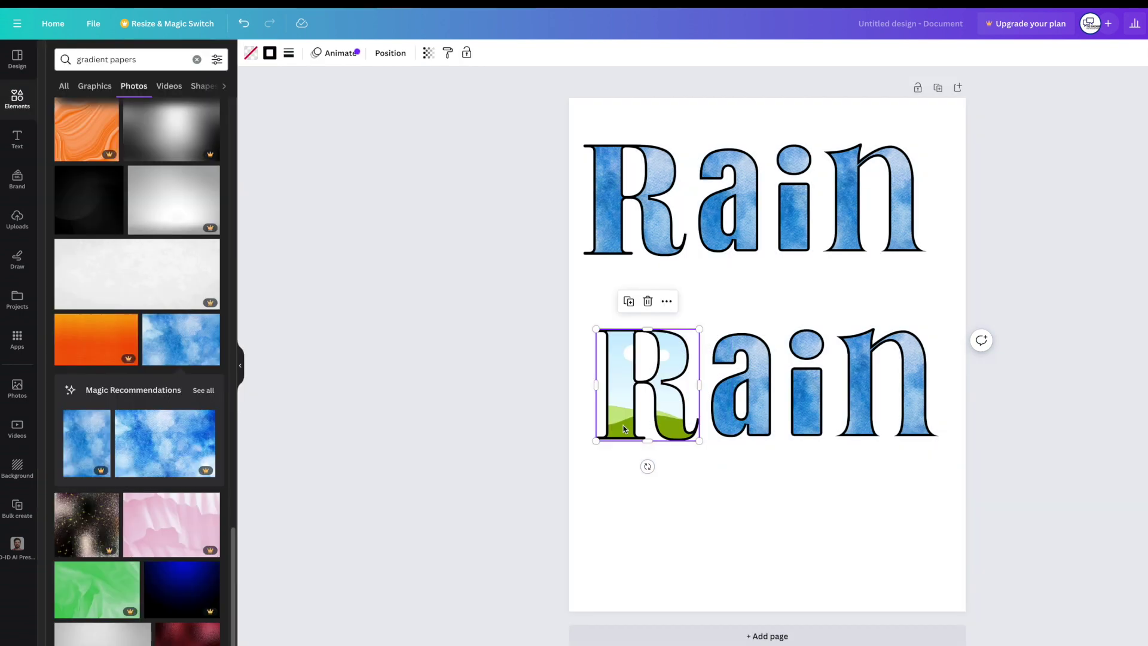
click(723, 419)
double_click(723, 418)
key(Escape)
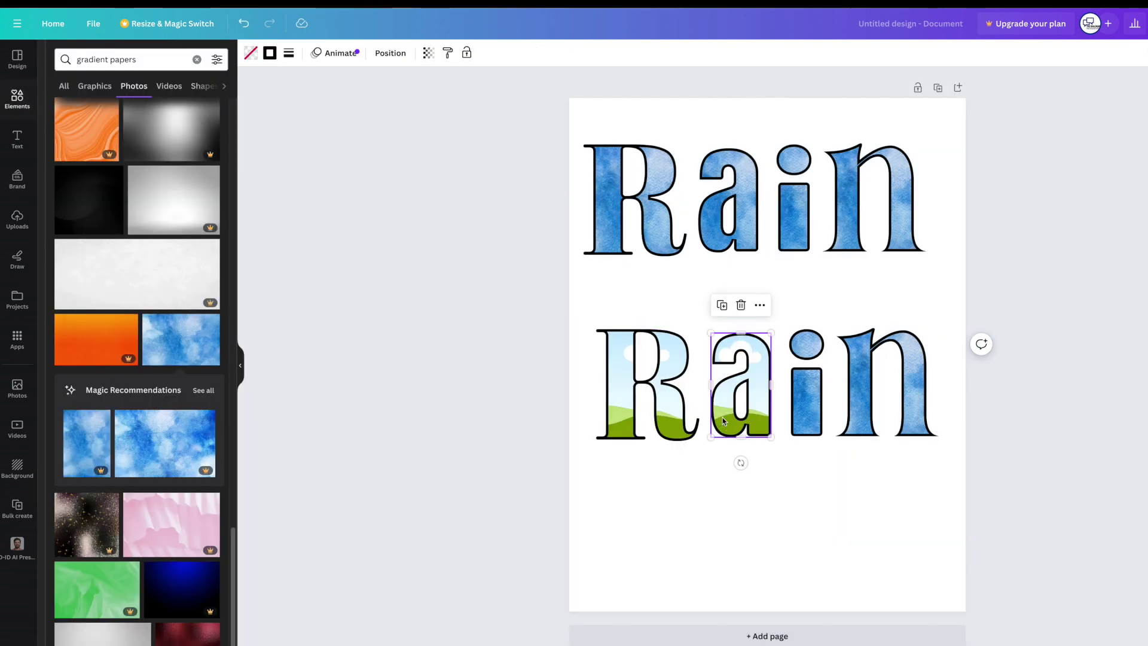
click(800, 414)
double_click(800, 414)
key(Escape)
click(855, 413)
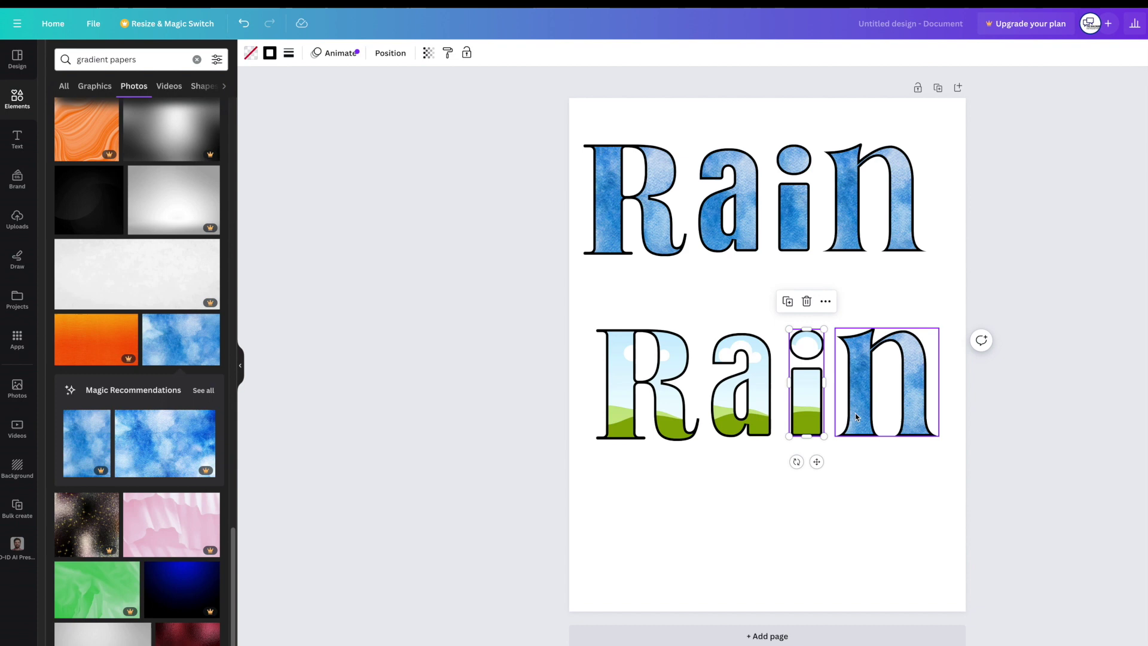
double_click(859, 414)
key(Escape)
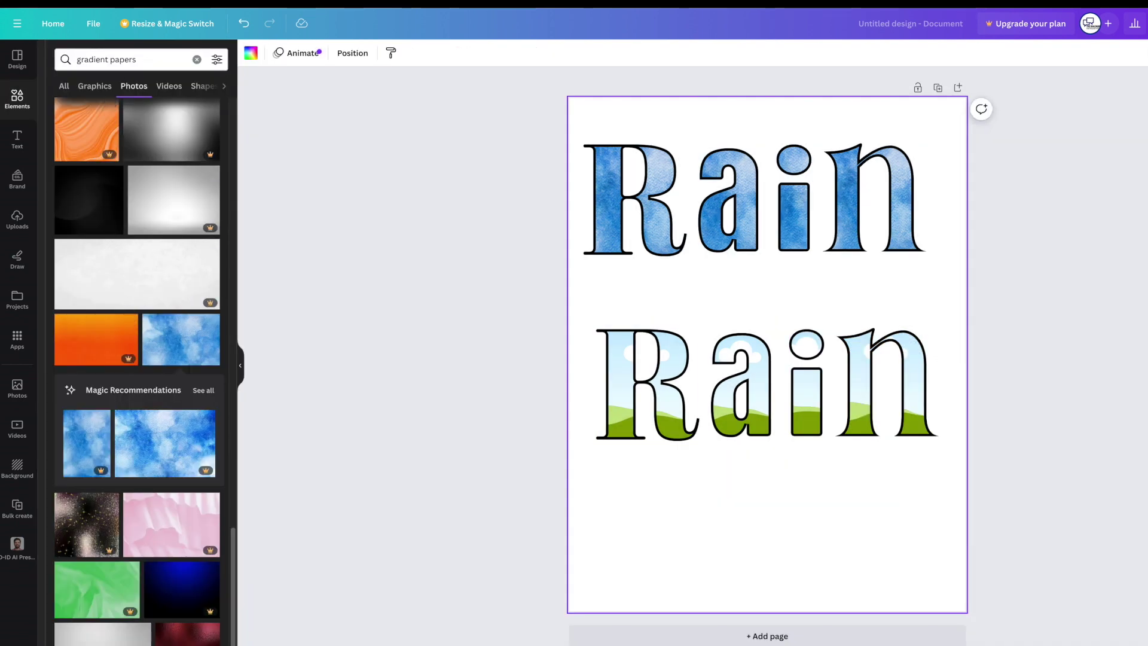
Try the red, blue and purple wave pattern as the page background.
click(16, 468)
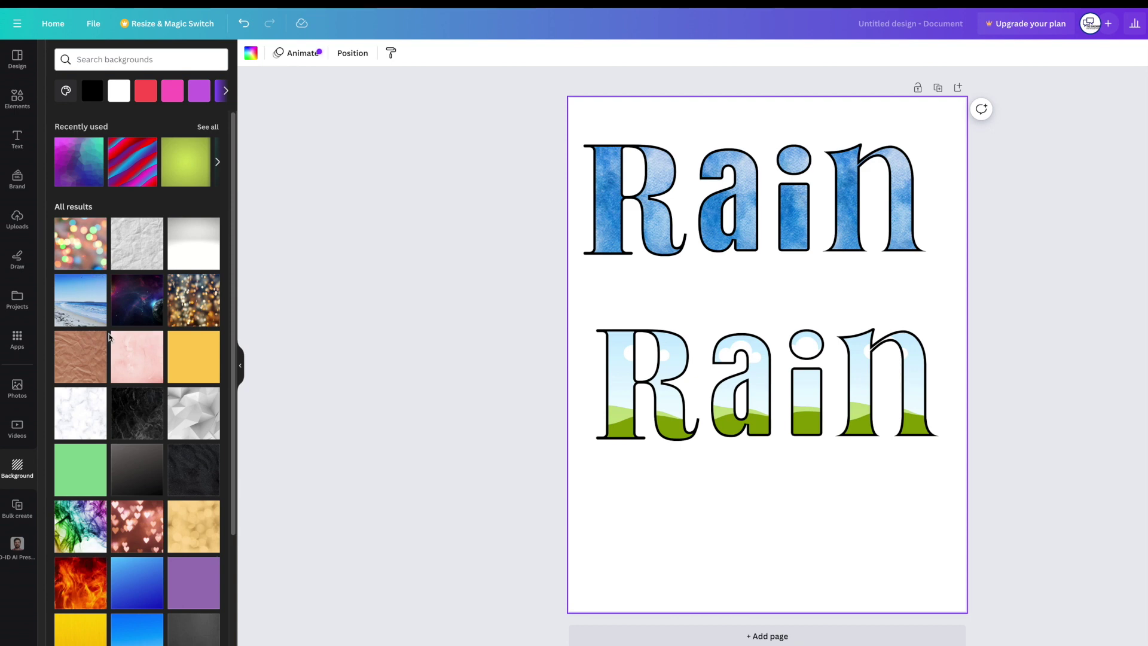
click(127, 170)
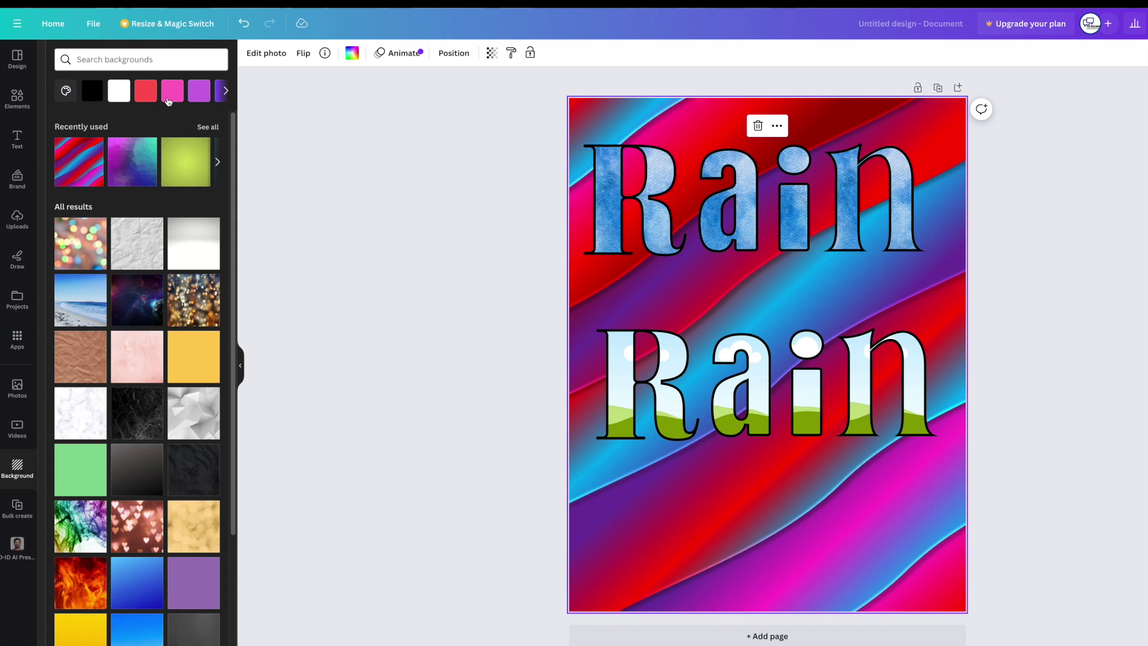
click(245, 25)
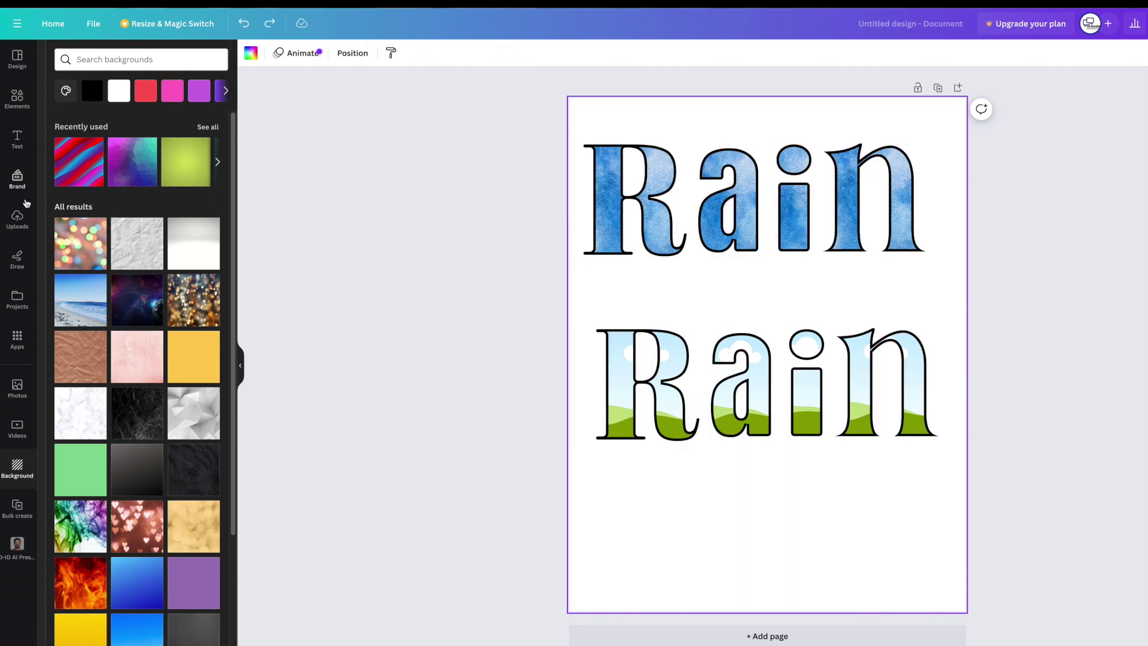
Upload the colorful cats image, add it to the page, and fill the lower R frame with it.
click(22, 226)
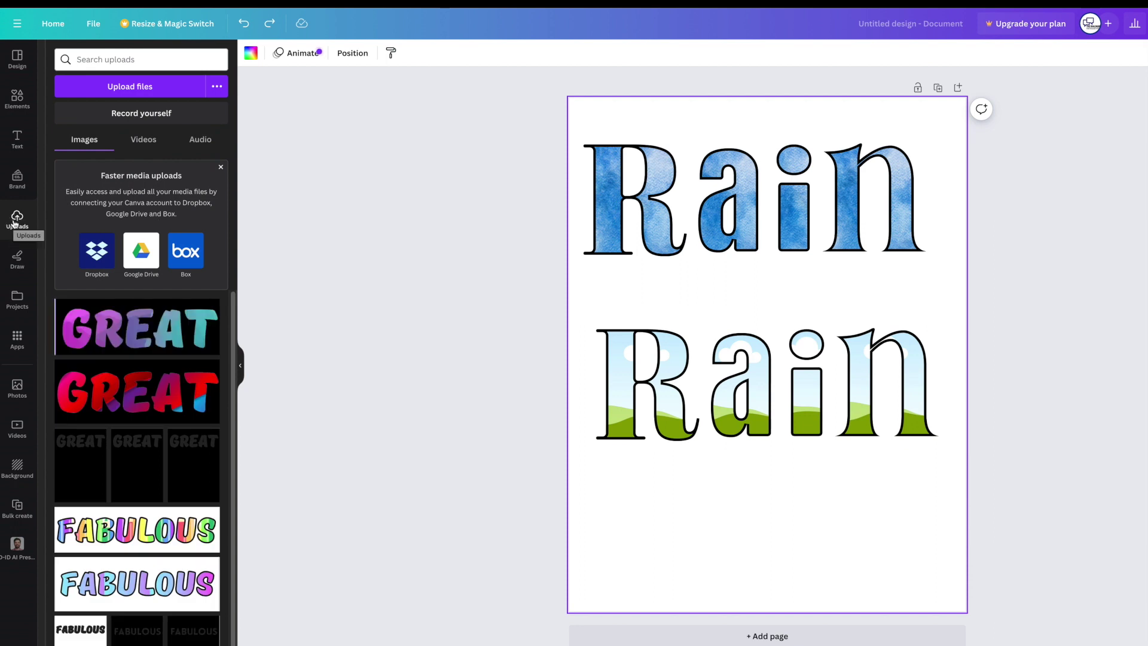
click(130, 87)
scroll(437, 66, down, 5)
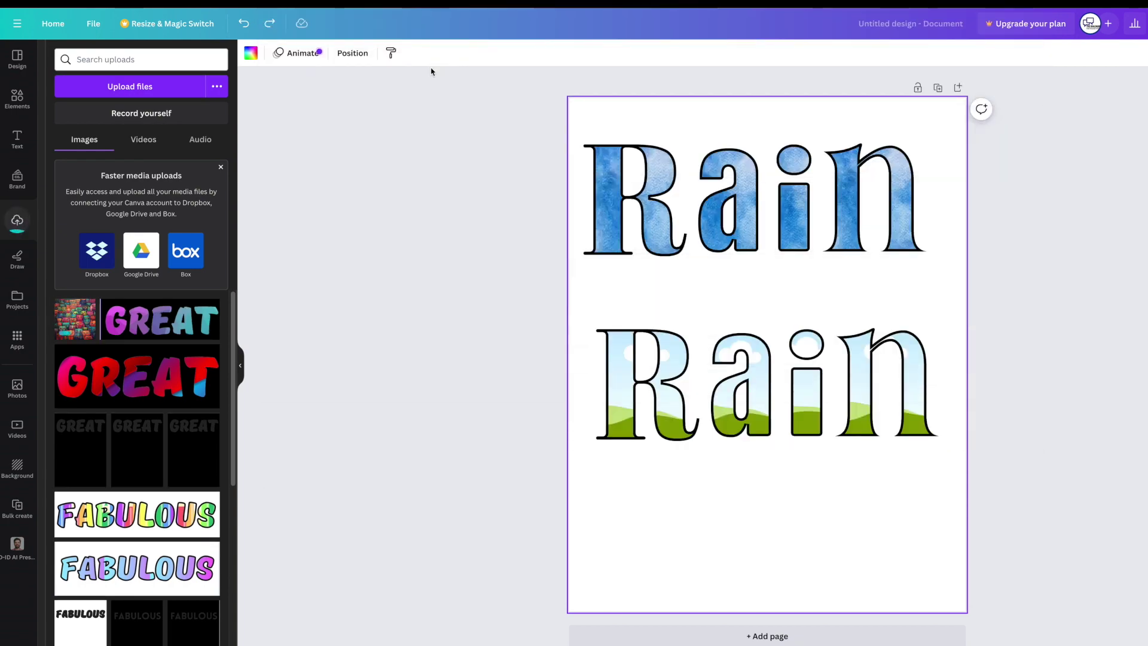
click(84, 322)
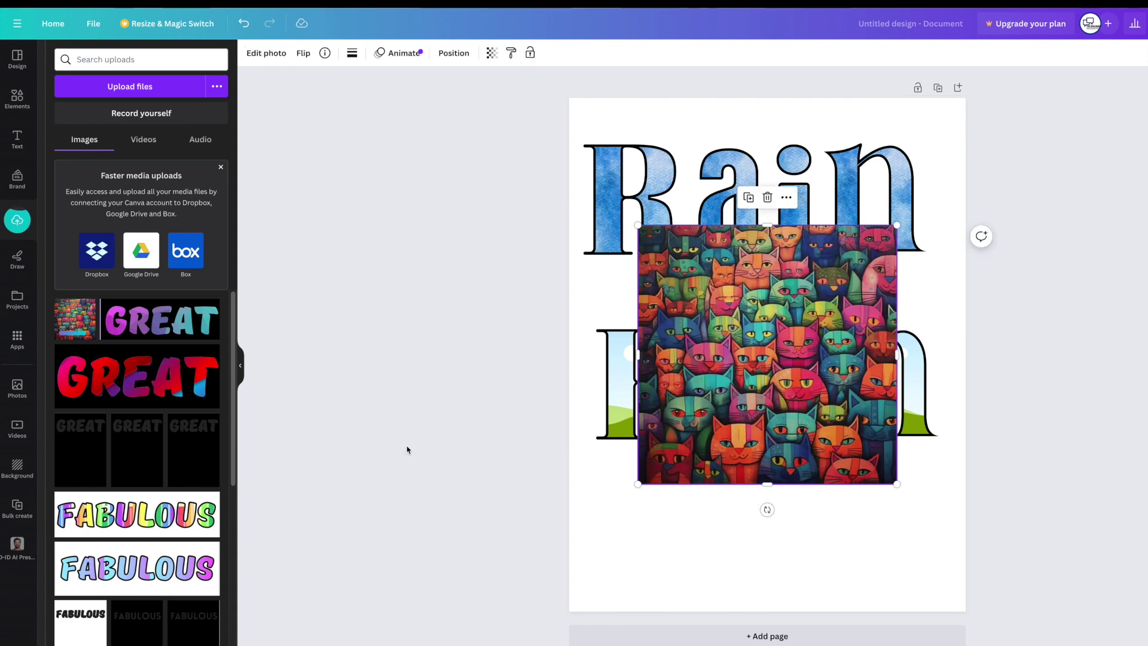
drag(785, 417, 712, 500)
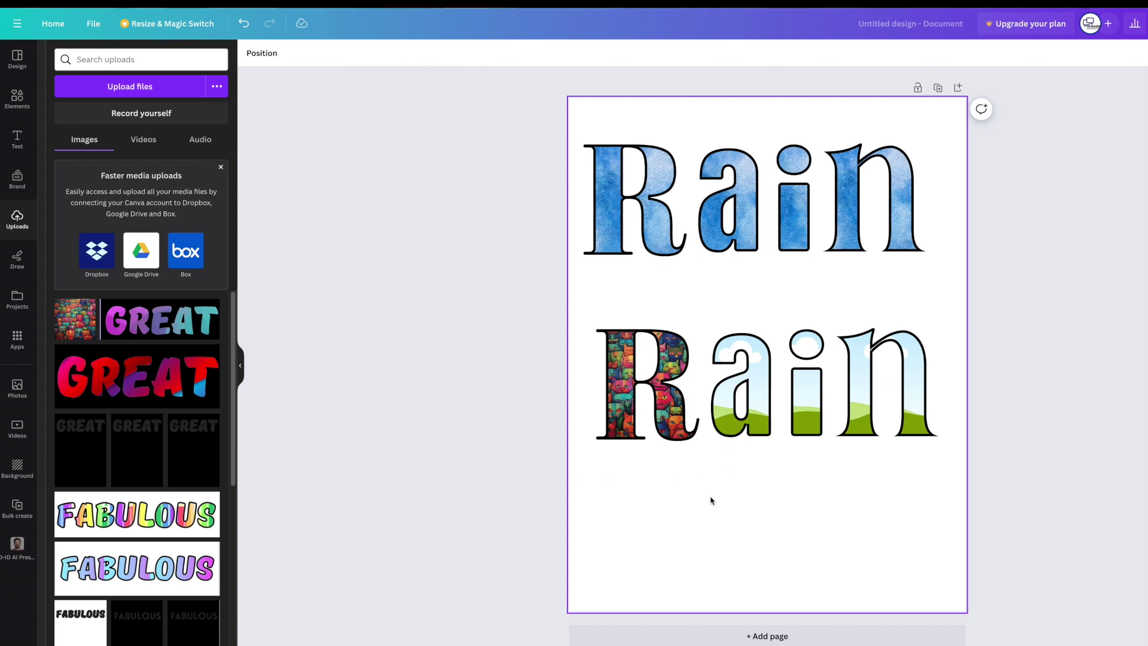
Add two more copies of the cats image, shrink them, and fill the lower a and i frames.
click(84, 311)
drag(824, 493, 793, 483)
drag(912, 549, 757, 450)
drag(732, 413, 839, 518)
click(84, 336)
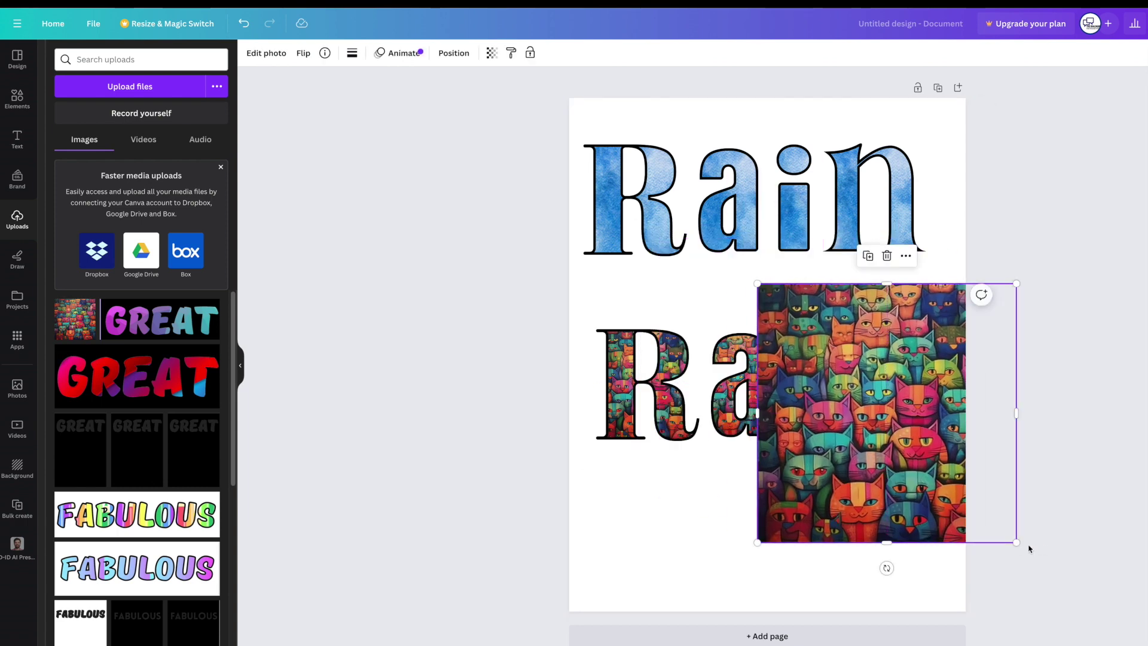
drag(1015, 542, 795, 458)
mouse_move(807, 374)
mouse_down()
mouse_move(811, 409)
mouse_move(809, 395)
mouse_up()
Add one more copy of the cats image, shrink it, and fill the lower n frame.
click(58, 334)
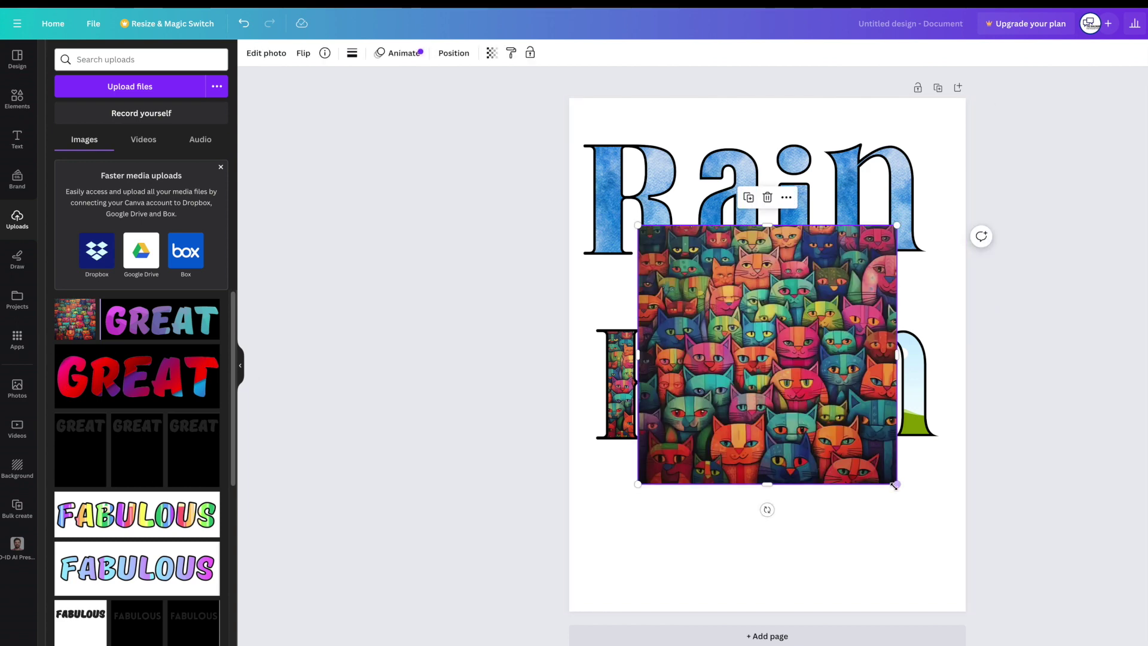
drag(897, 484, 798, 386)
drag(737, 345, 861, 419)
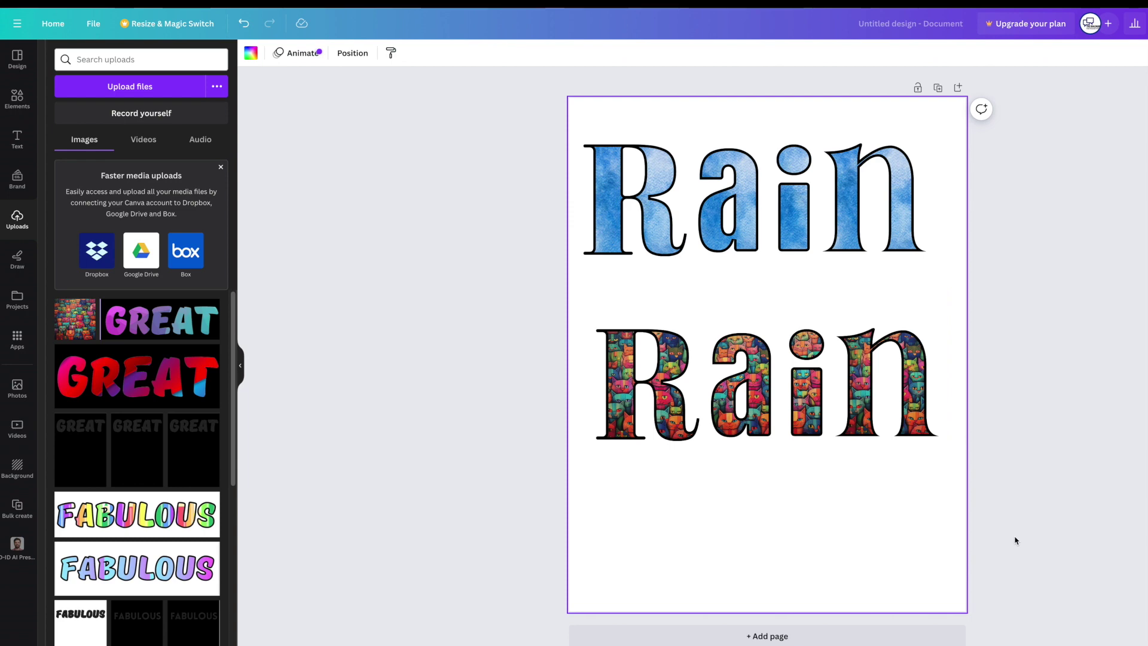
Move the blue R up slightly so its base lines up with the other letters in the upper word.
click(1002, 517)
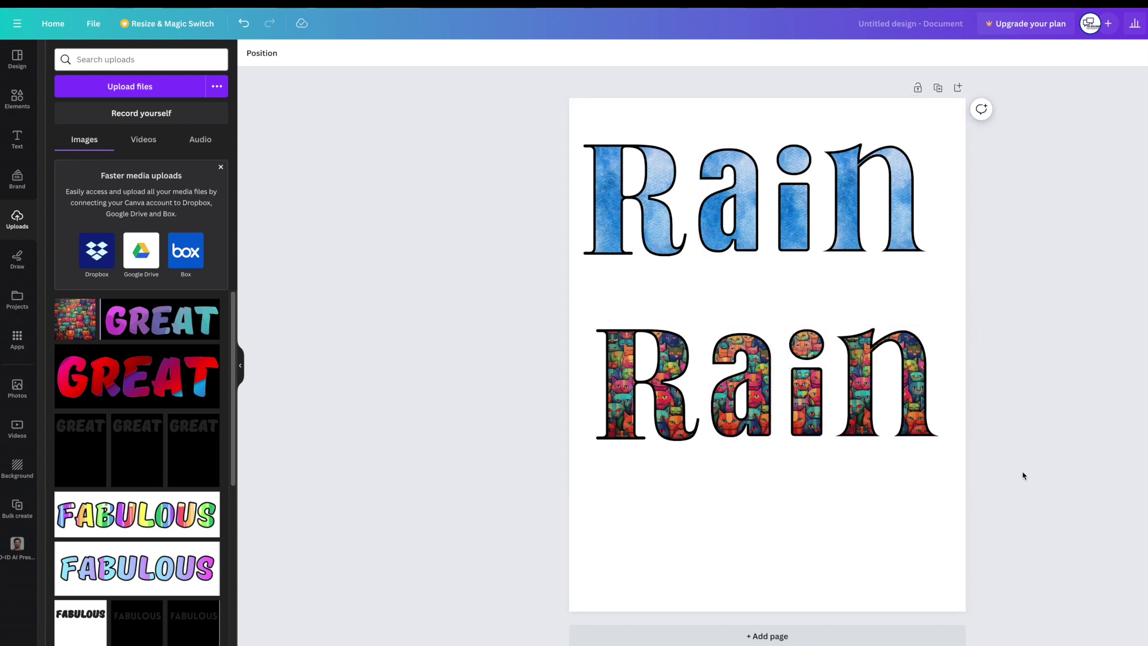
mouse_move(627, 233)
mouse_down()
mouse_move(626, 261)
mouse_move(630, 226)
mouse_up()
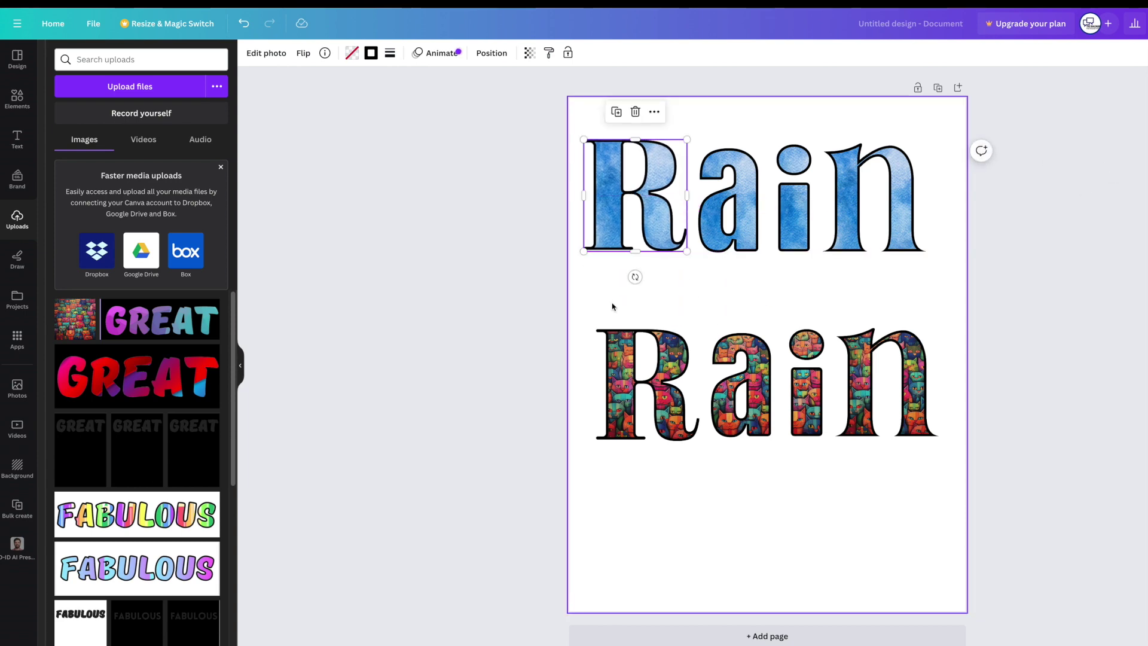
click(956, 245)
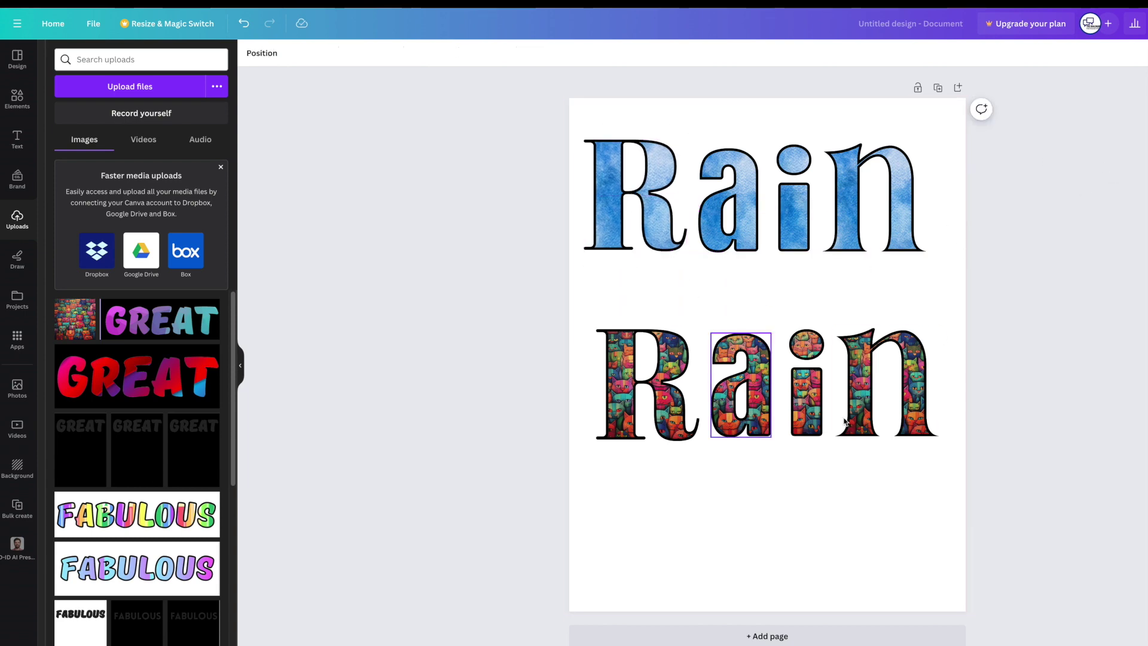